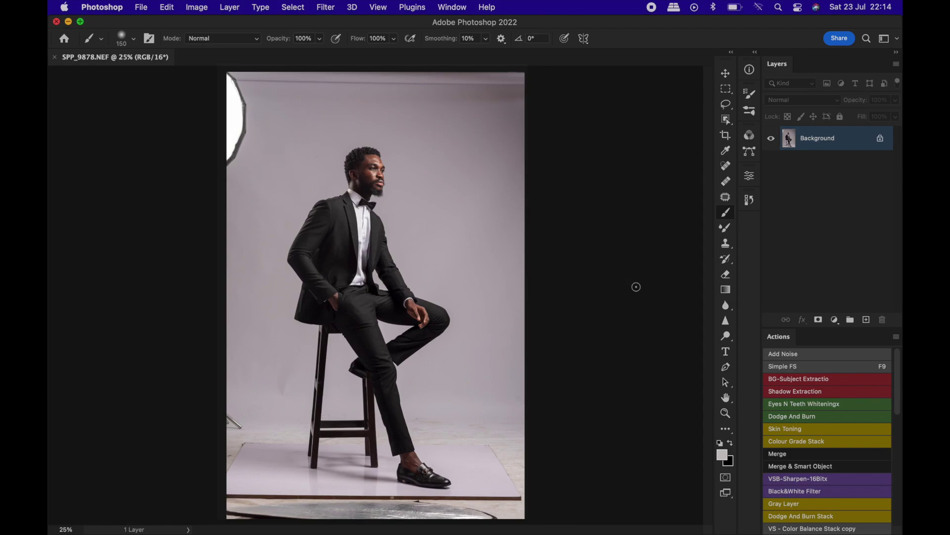
pyautogui.moveTo(278, 117); pyautogui.dragTo(282, 145)
pyautogui.moveTo(314, 108)
pyautogui.mouseDown()
pyautogui.moveTo(228, 77)
pyautogui.moveTo(251, 117)
pyautogui.mouseUp()
pyautogui.moveTo(228, 439); pyautogui.dragTo(228, 400)
pyautogui.moveTo(243, 493); pyautogui.dragTo(228, 494)
pyautogui.moveTo(272, 465)
pyautogui.mouseDown()
pyautogui.moveTo(495, 460)
pyautogui.moveTo(515, 425)
pyautogui.mouseUp()
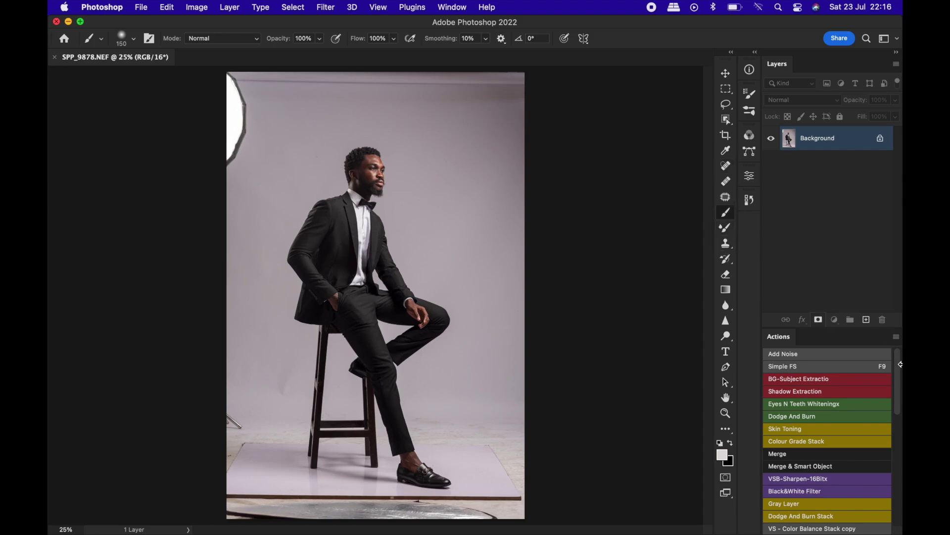
# Add a new layer and brush marks around the softbox in white and along the upper backdrop edge in black.
pyautogui.click(866, 320)
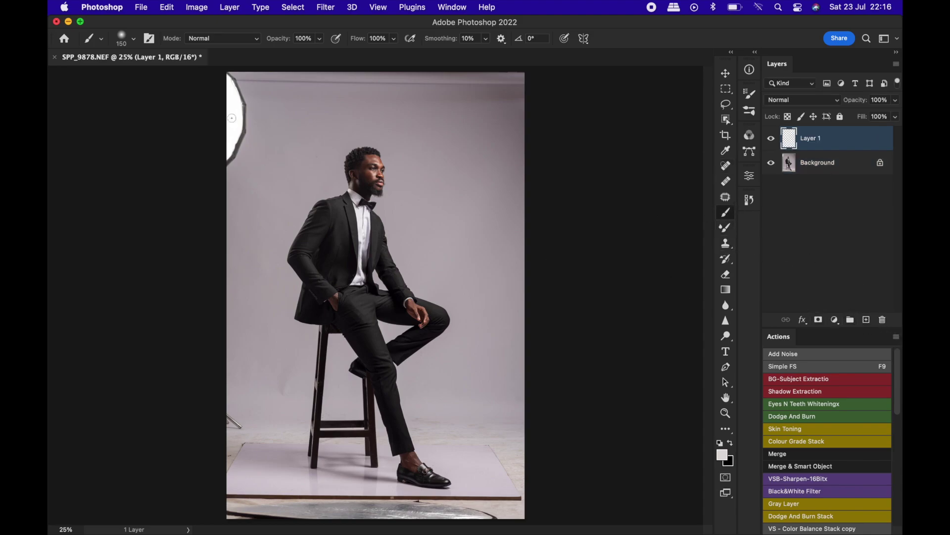
pyautogui.moveTo(229, 190)
pyautogui.mouseDown()
pyautogui.moveTo(277, 121)
pyautogui.moveTo(256, 66)
pyautogui.mouseUp()
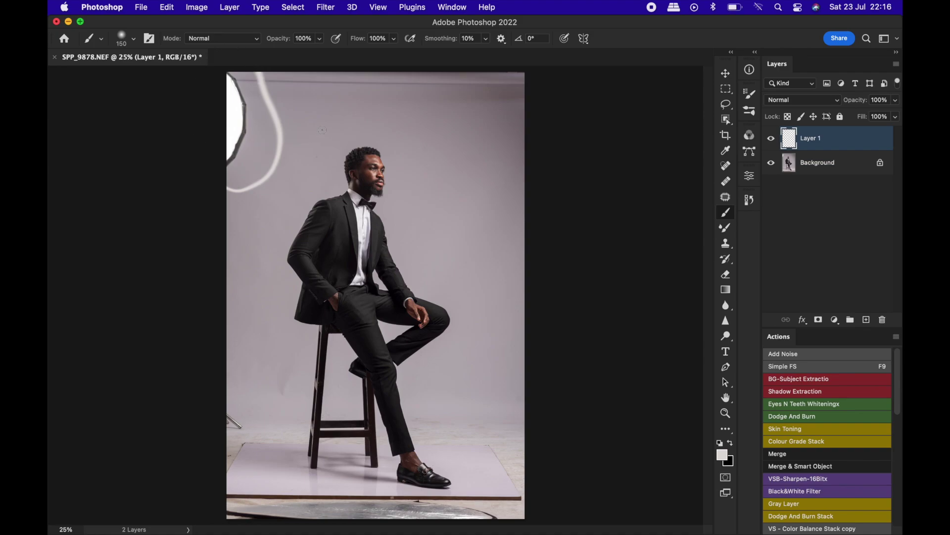
pyautogui.press('x')
pyautogui.moveTo(255, 100)
pyautogui.mouseDown()
pyautogui.moveTo(404, 107)
pyautogui.moveTo(507, 98)
pyautogui.moveTo(556, 76)
pyautogui.mouseUp()
pyautogui.moveTo(222, 123); pyautogui.dragTo(251, 117)
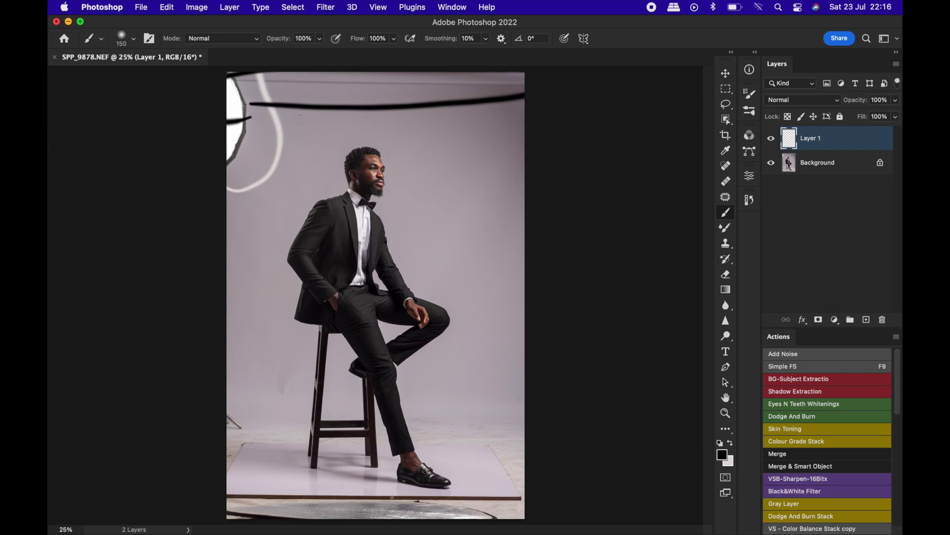
# Brush black marks around the light stand, the platform's front edge and the floor areas on both sides.
pyautogui.moveTo(226, 400); pyautogui.dragTo(230, 439)
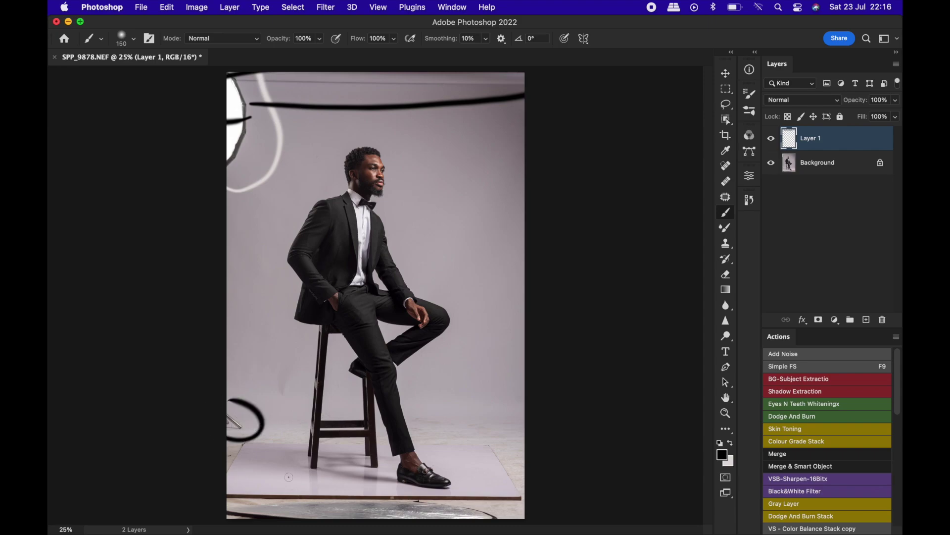
pyautogui.moveTo(450, 518)
pyautogui.mouseDown()
pyautogui.moveTo(530, 504)
pyautogui.moveTo(426, 493)
pyautogui.moveTo(229, 495)
pyautogui.mouseUp()
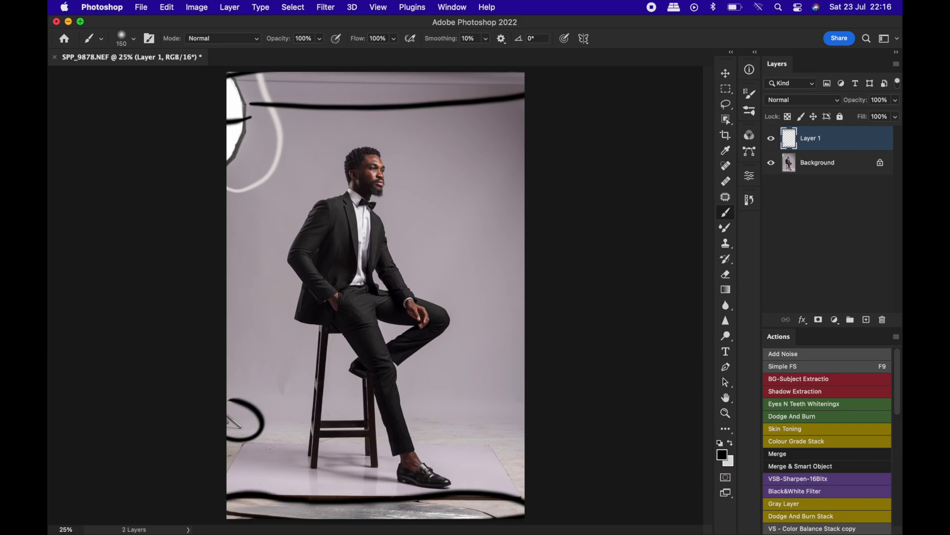
pyautogui.moveTo(274, 448)
pyautogui.mouseDown()
pyautogui.moveTo(297, 477)
pyautogui.moveTo(271, 449)
pyautogui.mouseUp()
pyautogui.moveTo(478, 433)
pyautogui.mouseDown()
pyautogui.moveTo(470, 440)
pyautogui.moveTo(483, 431)
pyautogui.mouseUp()
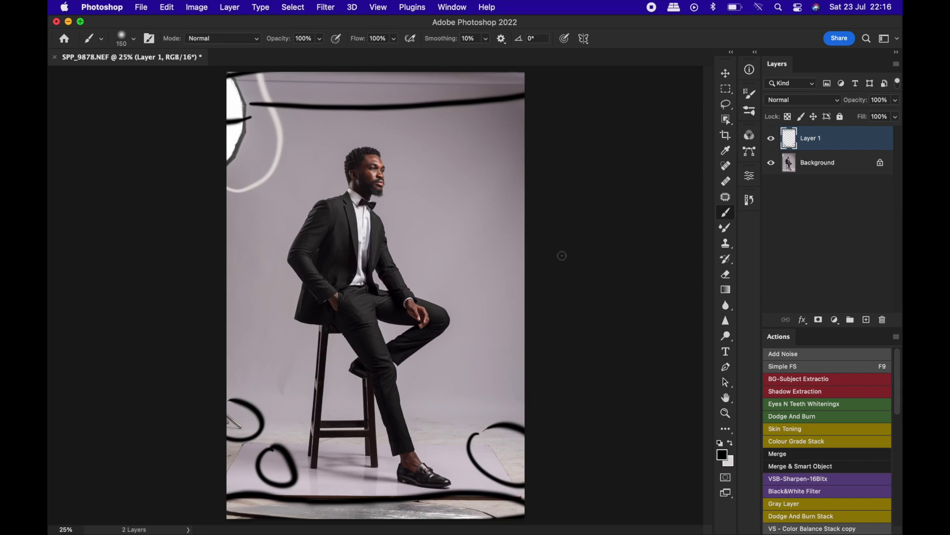
# Set the brush's Shape Dynamics minimum diameter to 67%.
pyautogui.click(750, 111)
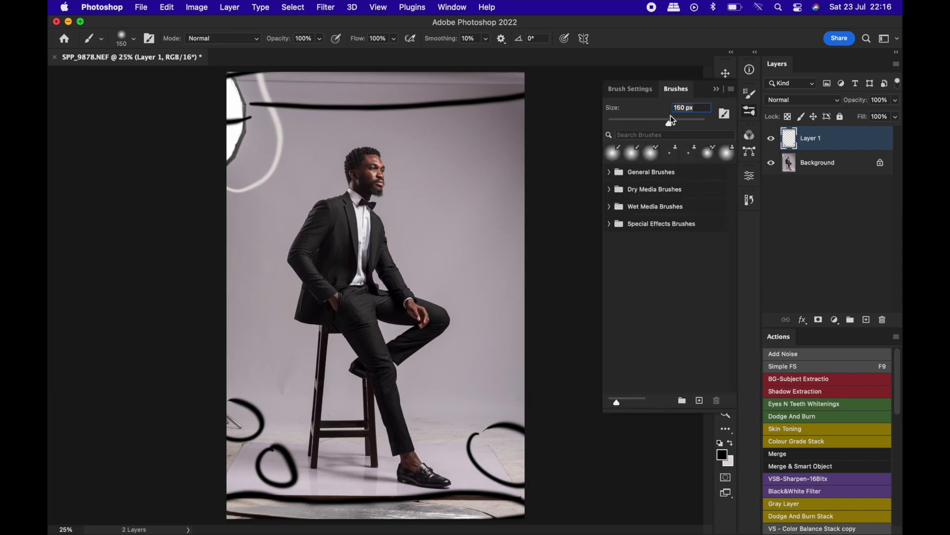
pyautogui.click(750, 93)
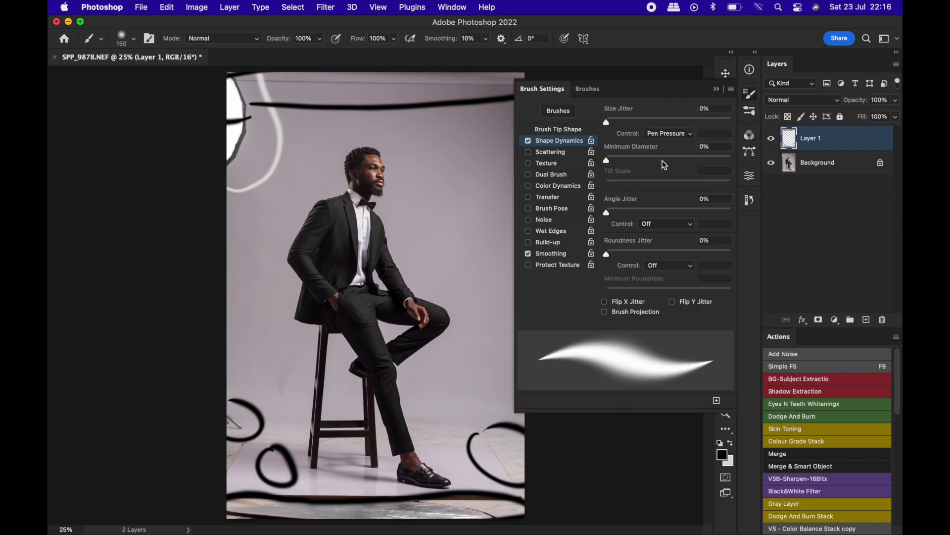
pyautogui.moveTo(607, 160); pyautogui.dragTo(689, 161)
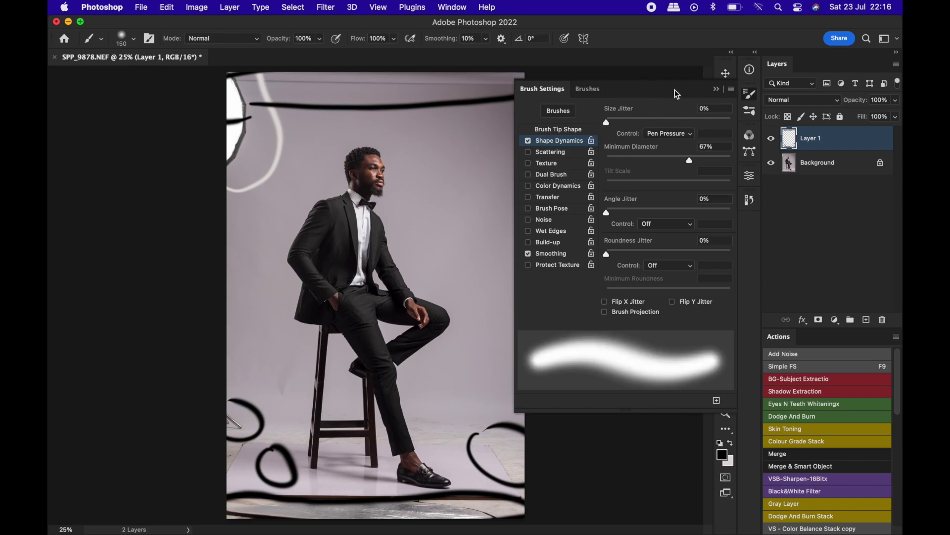
pyautogui.click(718, 91)
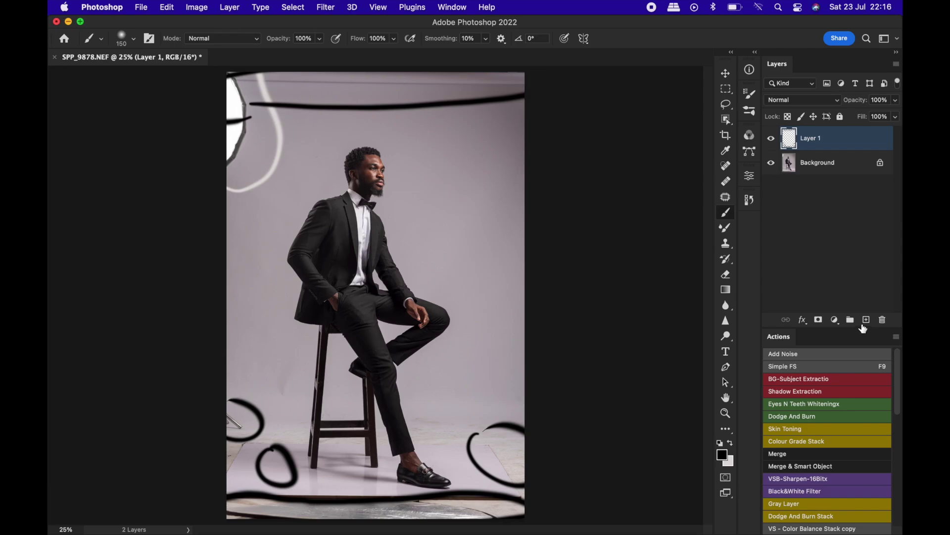
# Delete the layer holding the brush marks.
pyautogui.click(882, 319)
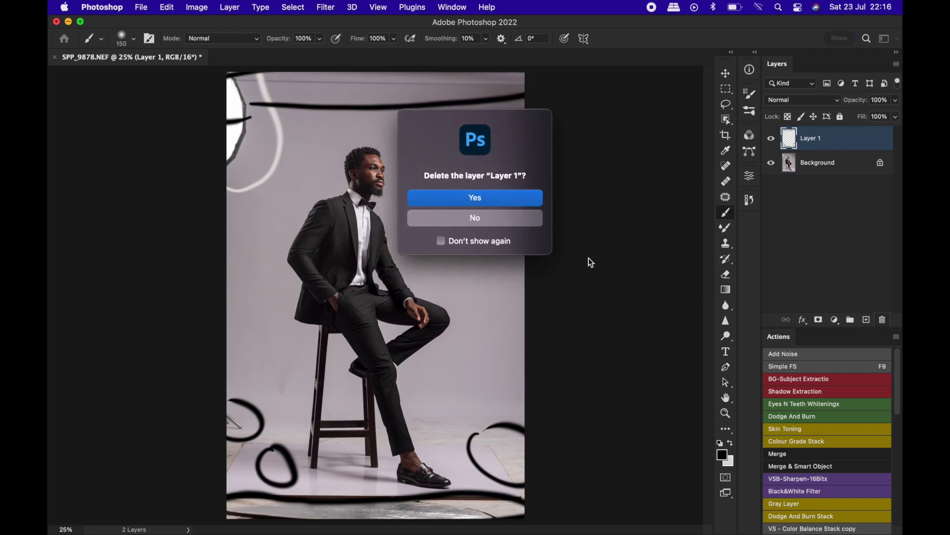
pyautogui.click(492, 198)
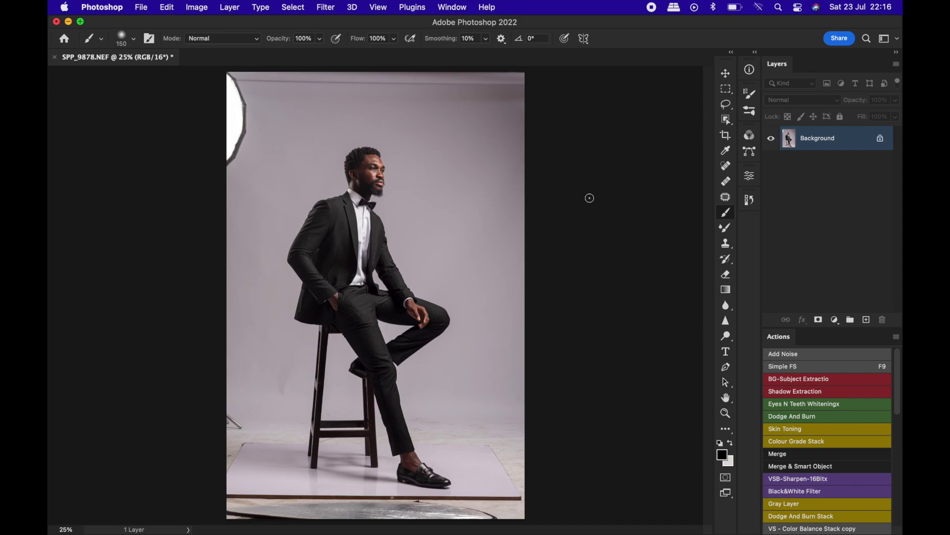
# Duplicate the Background layer and remove the softbox and upper backdrop edge with a lasso selection and Content-Aware fill at 100% opacity.
pyautogui.press('super+j')
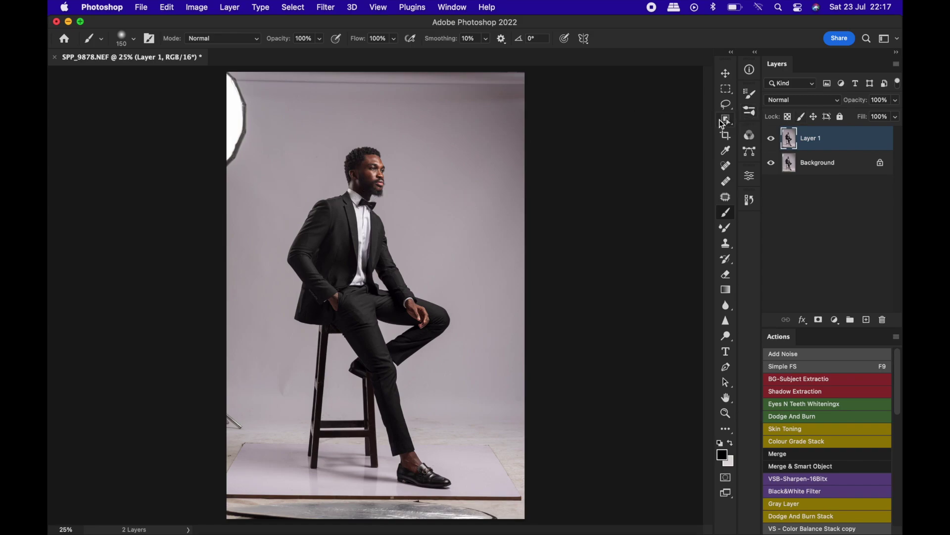
pyautogui.moveTo(727, 104)
pyautogui.mouseDown()
pyautogui.moveTo(771, 118)
pyautogui.moveTo(758, 110)
pyautogui.moveTo(783, 107)
pyautogui.mouseUp()
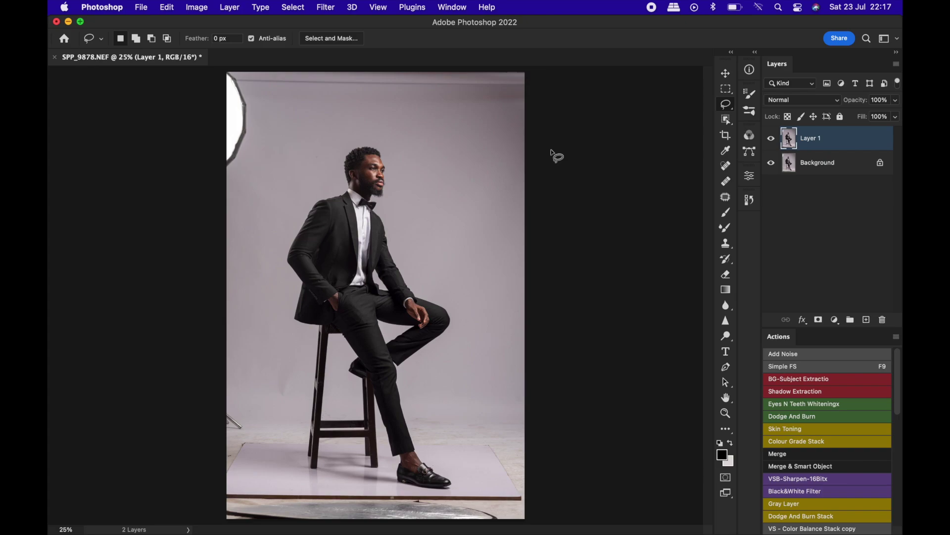
pyautogui.moveTo(230, 179)
pyautogui.mouseDown()
pyautogui.moveTo(277, 94)
pyautogui.moveTo(482, 121)
pyautogui.moveTo(541, 118)
pyautogui.moveTo(555, 74)
pyautogui.moveTo(510, 56)
pyautogui.moveTo(226, 52)
pyautogui.moveTo(191, 67)
pyautogui.moveTo(186, 137)
pyautogui.moveTo(202, 181)
pyautogui.moveTo(226, 181)
pyautogui.mouseUp()
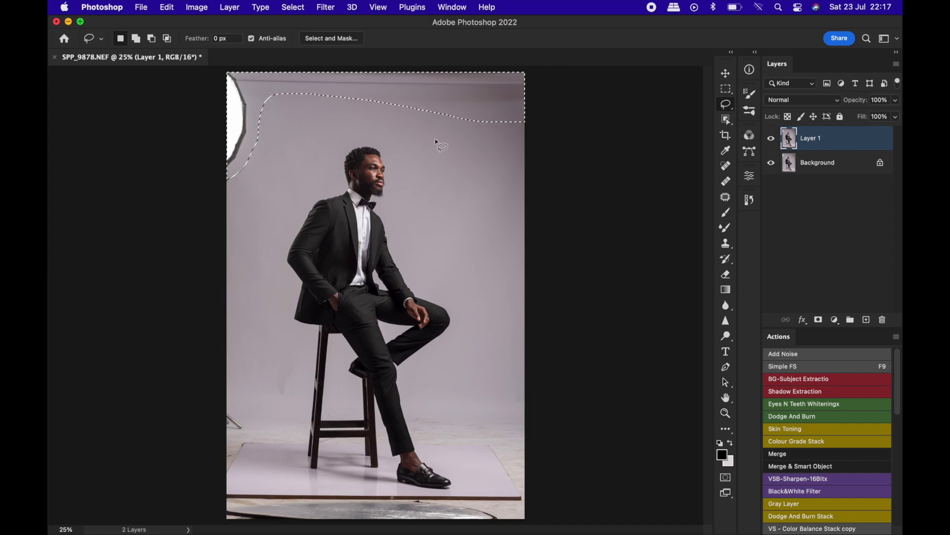
pyautogui.rightClick(424, 124)
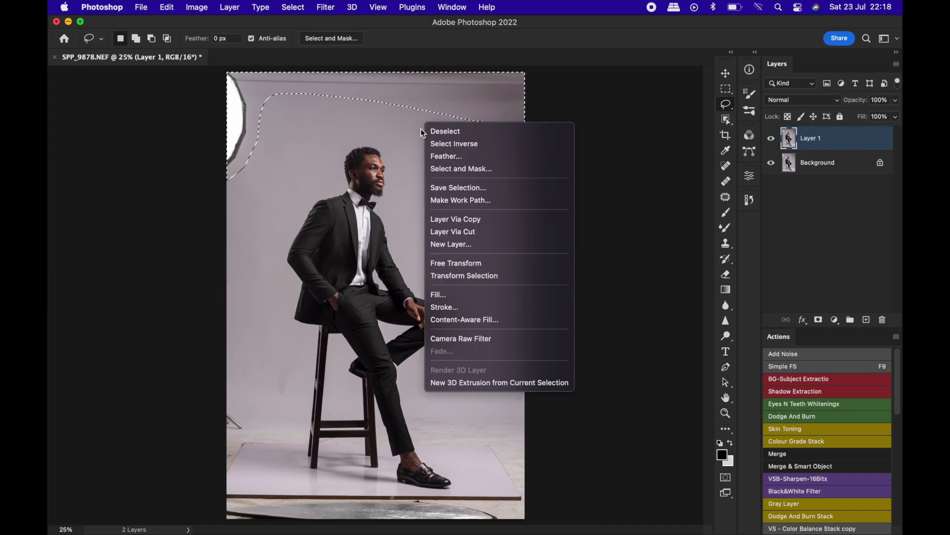
pyautogui.click(454, 299)
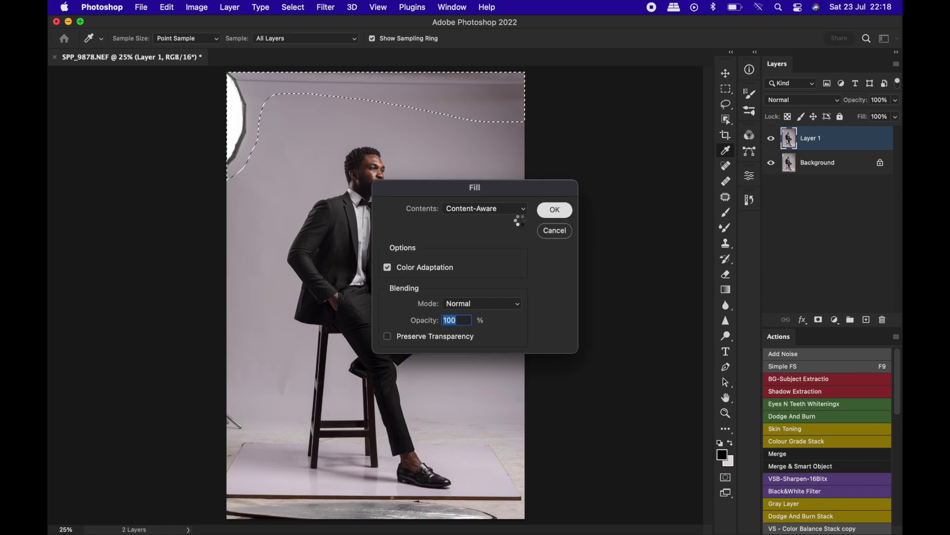
pyautogui.press('Return')
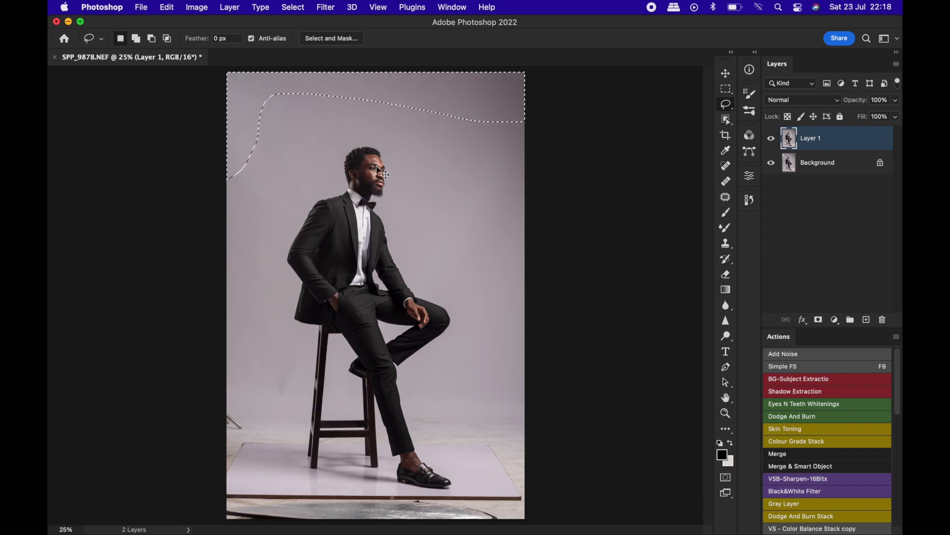
pyautogui.press('super+d')
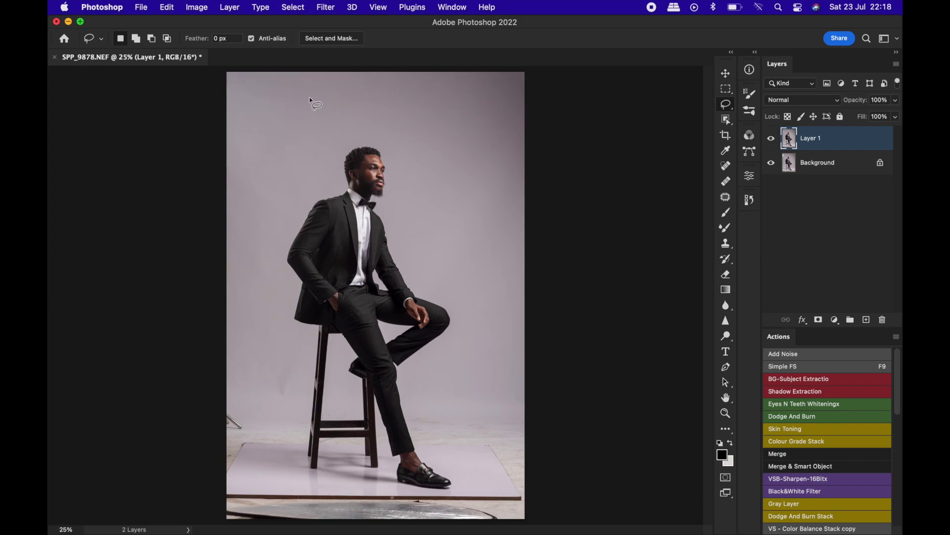
# Lasso the light stand and the backdrop blemish beside the stool, and patch both with clean backdrop from above.
pyautogui.moveTo(236, 411)
pyautogui.mouseDown()
pyautogui.moveTo(219, 431)
pyautogui.moveTo(254, 433)
pyautogui.moveTo(253, 417)
pyautogui.moveTo(227, 402)
pyautogui.mouseUp()
pyautogui.moveTo(303, 367); pyautogui.dragTo(293, 396)
pyautogui.moveTo(280, 409)
pyautogui.mouseDown()
pyautogui.moveTo(301, 385)
pyautogui.moveTo(272, 366)
pyautogui.mouseUp()
pyautogui.moveTo(235, 405)
pyautogui.mouseDown()
pyautogui.moveTo(213, 415)
pyautogui.moveTo(223, 429)
pyautogui.moveTo(248, 430)
pyautogui.moveTo(228, 399)
pyautogui.mouseUp()
pyautogui.click(725, 197)
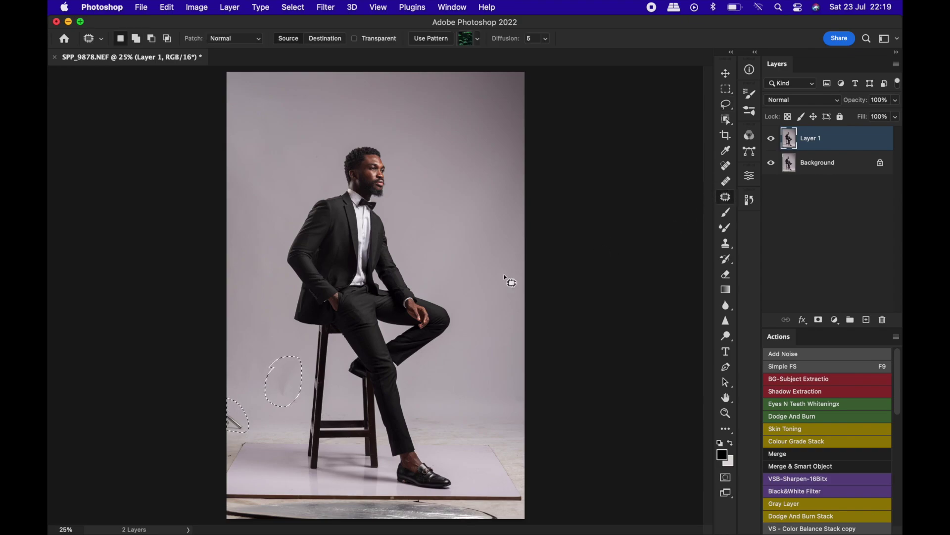
pyautogui.moveTo(289, 391); pyautogui.dragTo(280, 309)
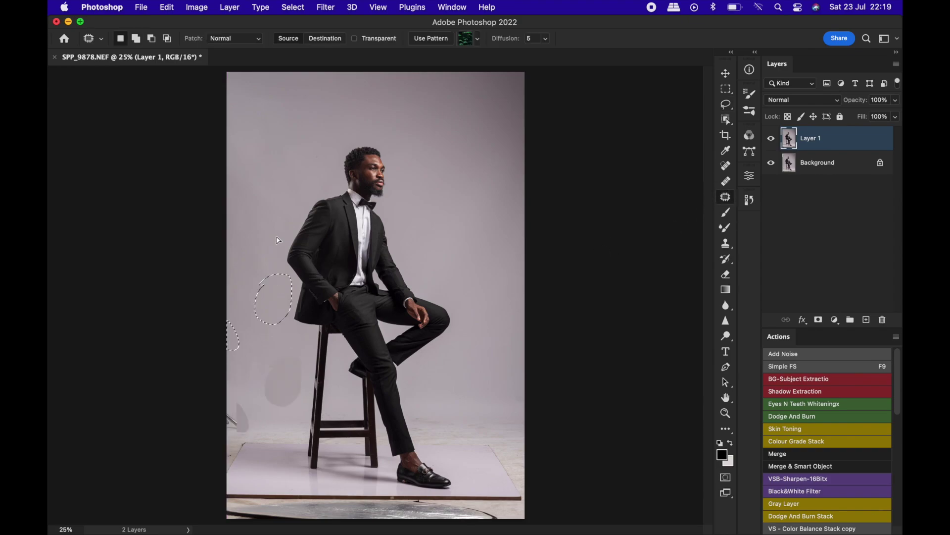
pyautogui.moveTo(277, 240); pyautogui.dragTo(300, 147)
pyautogui.press('super+d')
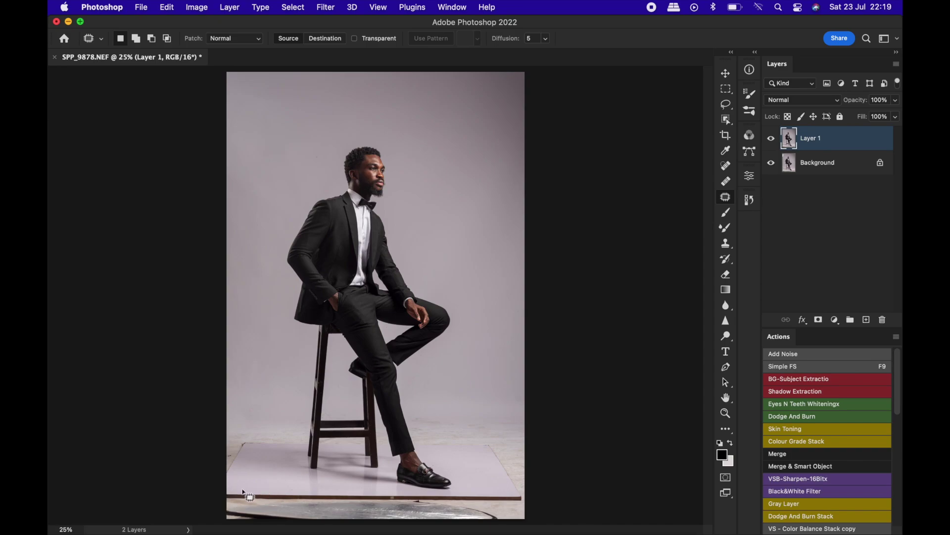
# Select the floor strip along the platform's front edge and replace it with a Content-Aware fill.
pyautogui.moveTo(238, 487)
pyautogui.mouseDown()
pyautogui.moveTo(213, 512)
pyautogui.moveTo(241, 532)
pyautogui.mouseUp()
pyautogui.moveTo(542, 532)
pyautogui.mouseDown()
pyautogui.moveTo(532, 496)
pyautogui.moveTo(506, 493)
pyautogui.moveTo(236, 487)
pyautogui.moveTo(228, 521)
pyautogui.mouseUp()
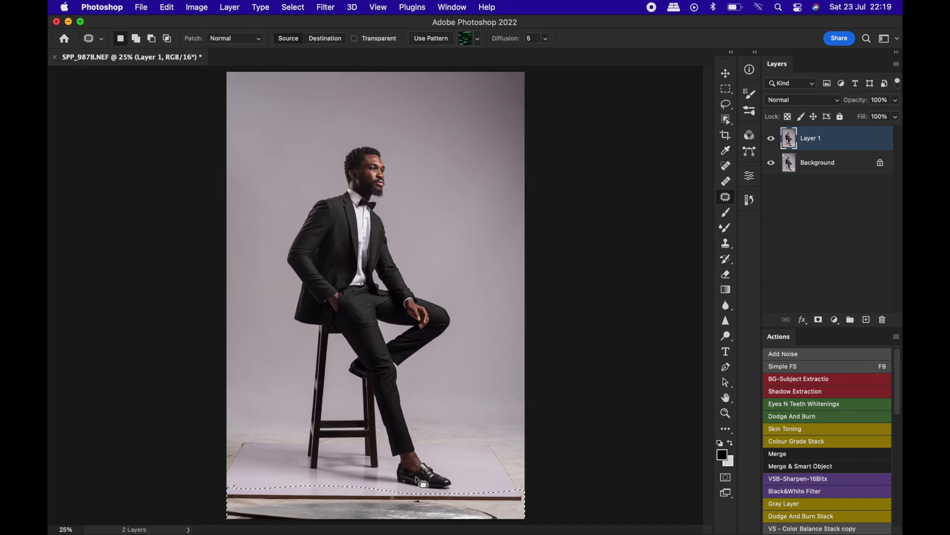
pyautogui.rightClick(479, 460)
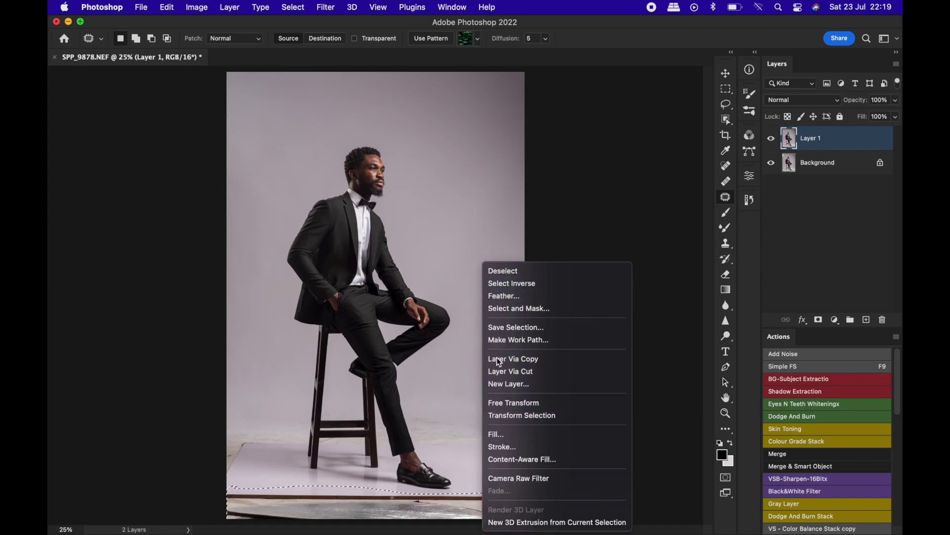
pyautogui.click(509, 435)
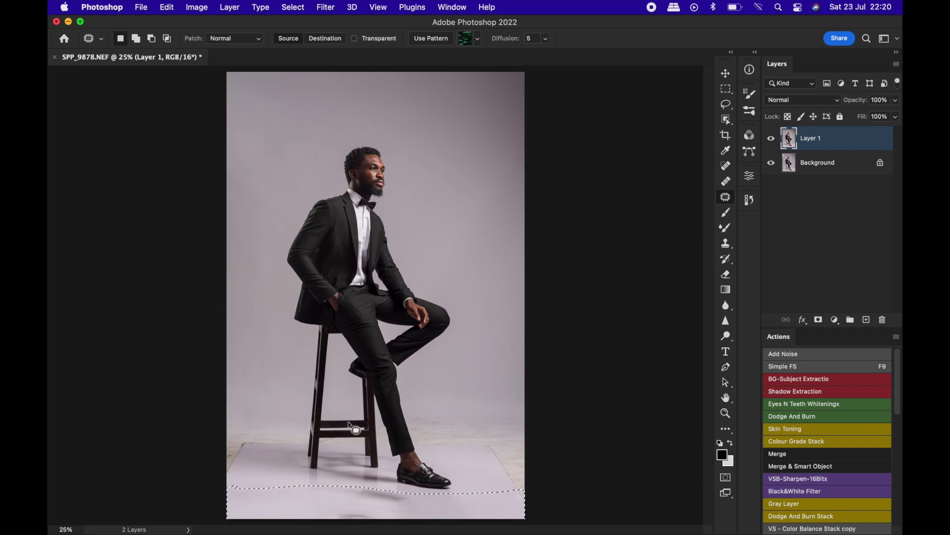
pyautogui.press('super+d')
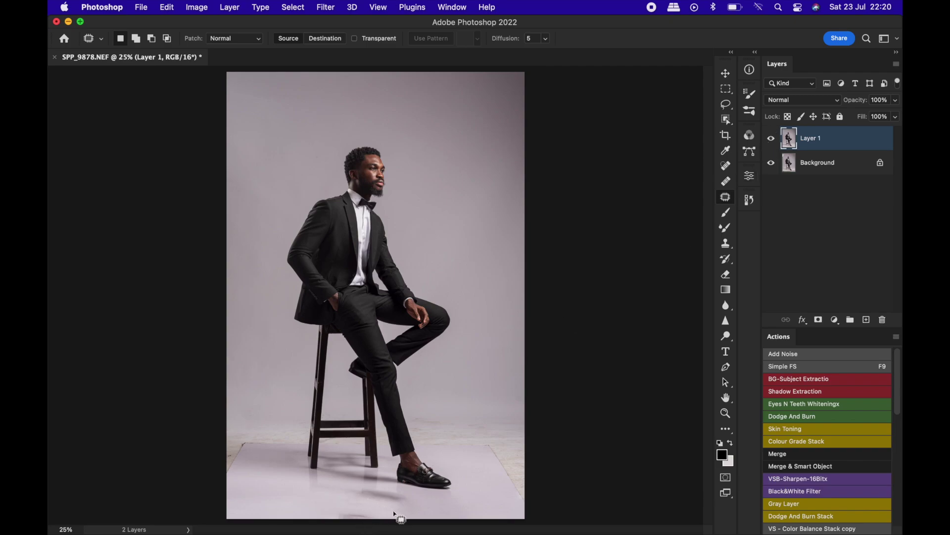
# Patch out the stray duplicated shadows on the floor in front of the stool and shoe using clean floor beside them.
pyautogui.press('z')
pyautogui.press('j')
pyautogui.press('z')
pyautogui.moveTo(380, 510); pyautogui.dragTo(416, 469)
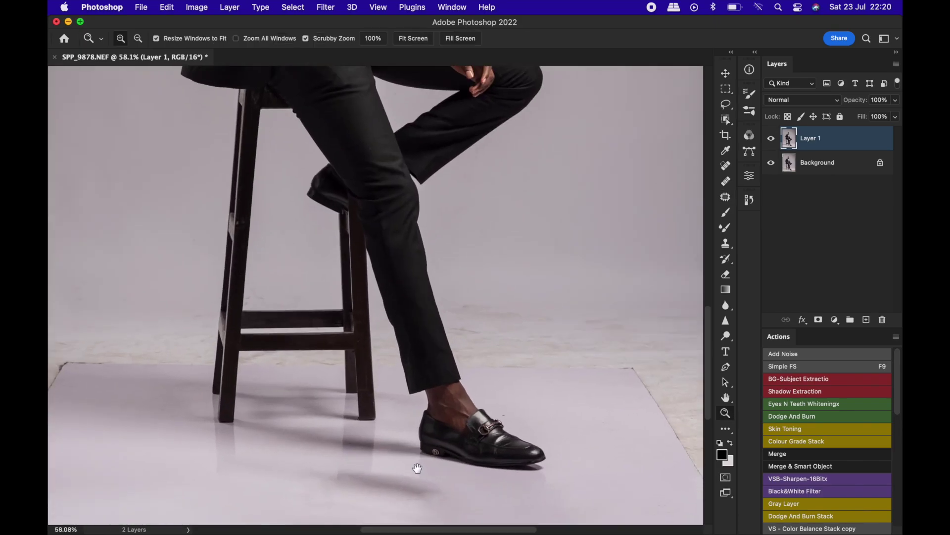
pyautogui.press('j')
pyautogui.press('space')
pyautogui.moveTo(438, 387); pyautogui.dragTo(458, 317)
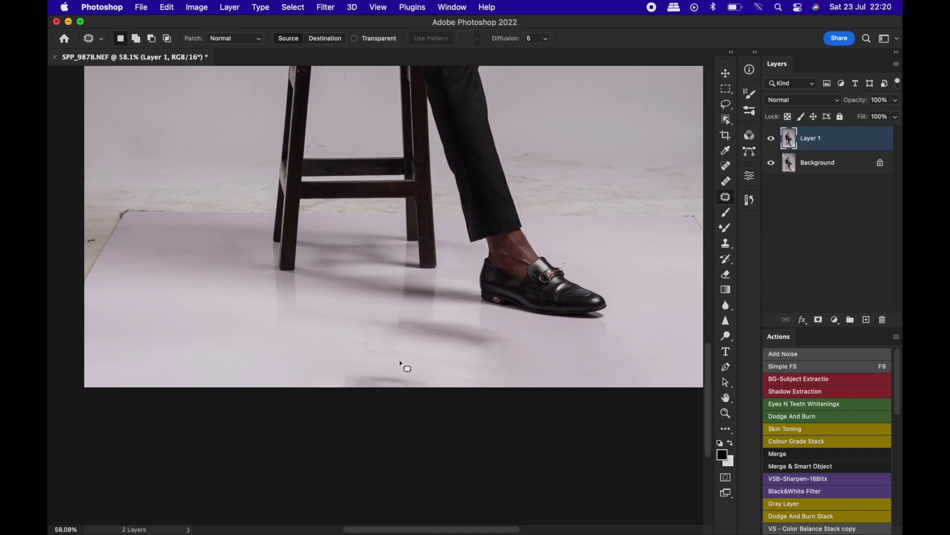
pyautogui.moveTo(338, 357)
pyautogui.mouseDown()
pyautogui.moveTo(397, 412)
pyautogui.moveTo(488, 402)
pyautogui.moveTo(529, 383)
pyautogui.mouseUp()
pyautogui.moveTo(528, 335)
pyautogui.mouseDown()
pyautogui.moveTo(405, 313)
pyautogui.moveTo(370, 327)
pyautogui.mouseUp()
pyautogui.moveTo(432, 349)
pyautogui.mouseDown()
pyautogui.moveTo(299, 349)
pyautogui.moveTo(228, 337)
pyautogui.moveTo(226, 349)
pyautogui.mouseUp()
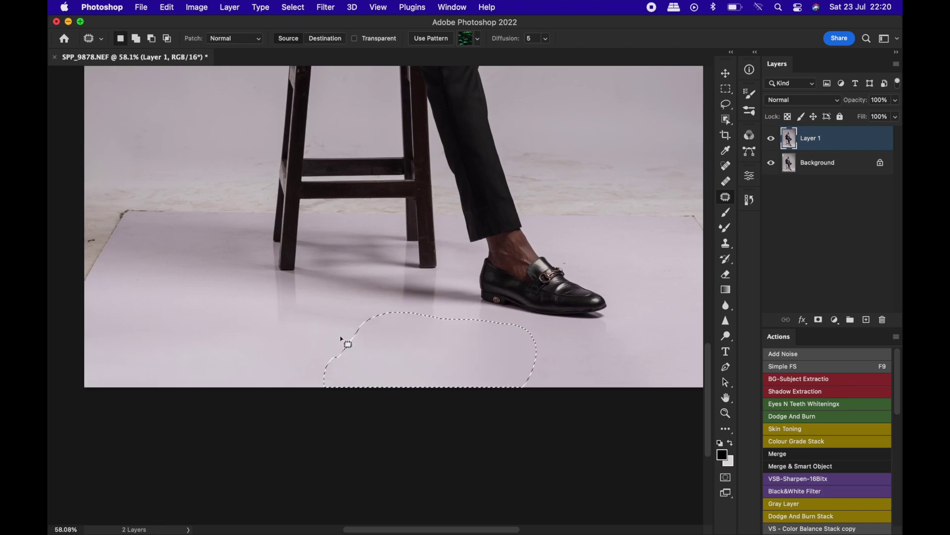
pyautogui.press('super+d')
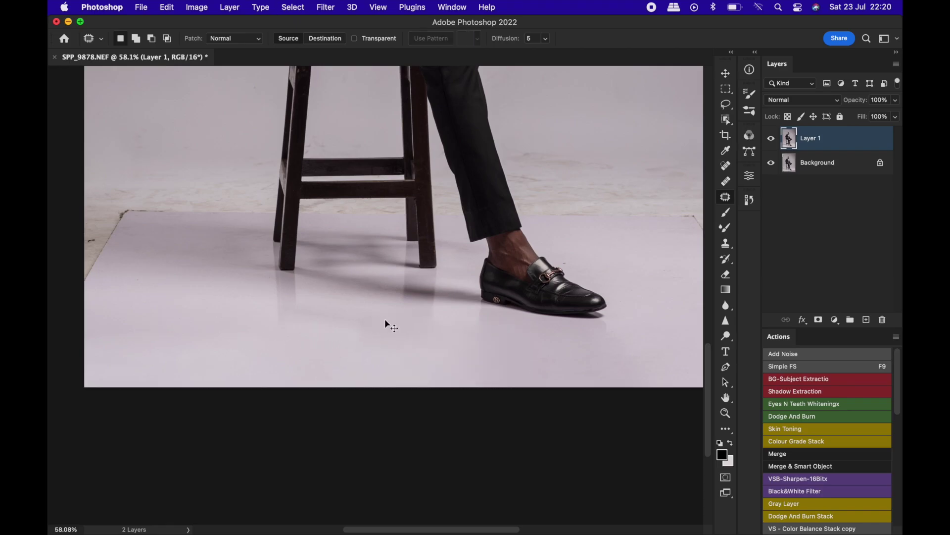
# Select the uncovered floor corners on both sides of the platform and replace them with a Content-Aware fill at 100% opacity.
pyautogui.press('super+0')
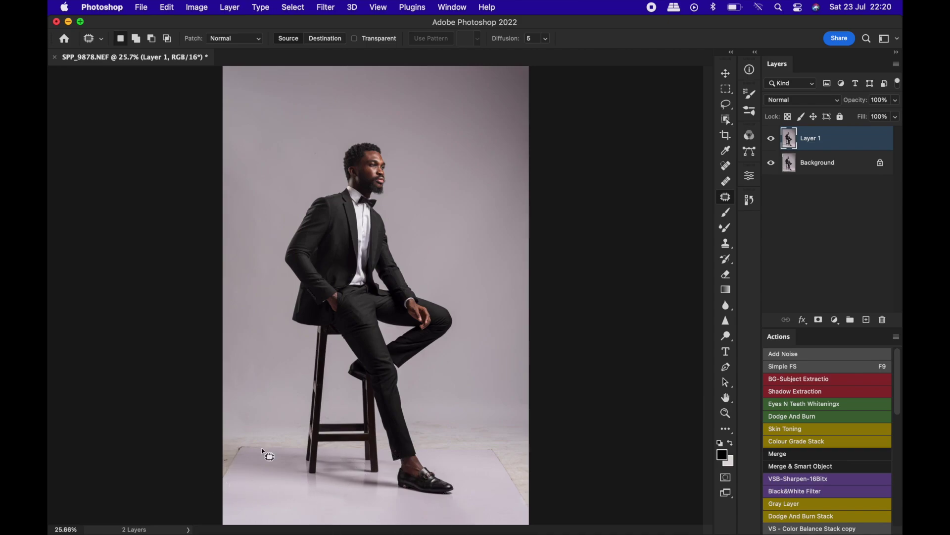
pyautogui.moveTo(214, 476)
pyautogui.mouseDown()
pyautogui.moveTo(249, 446)
pyautogui.moveTo(236, 438)
pyautogui.moveTo(207, 459)
pyautogui.moveTo(214, 487)
pyautogui.mouseUp()
pyautogui.click(135, 38)
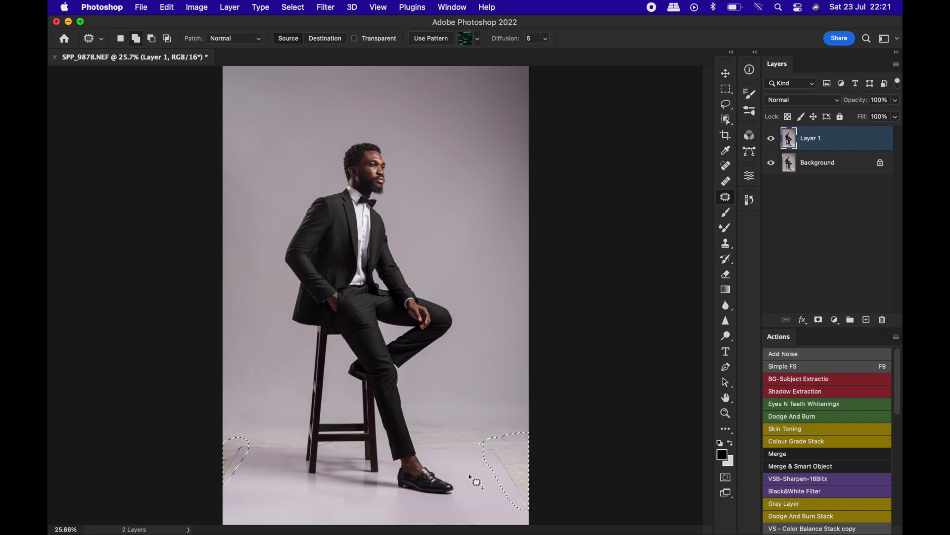
pyautogui.rightClick(500, 461)
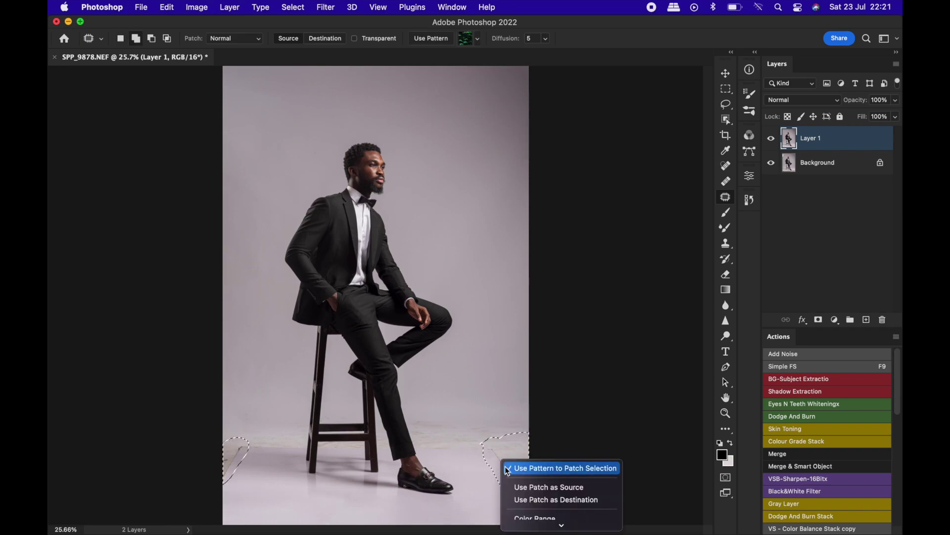
pyautogui.press('Escape')
pyautogui.rightClick(459, 322)
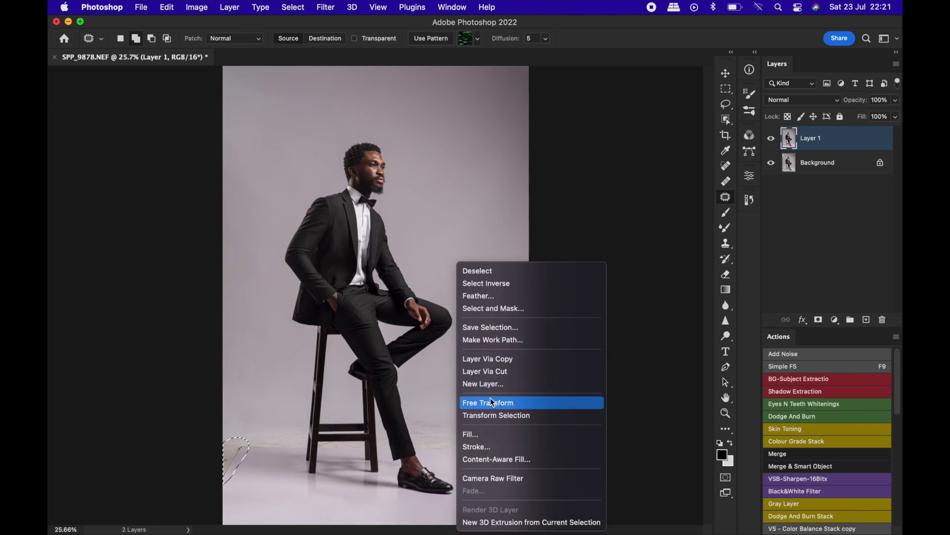
pyautogui.click(486, 438)
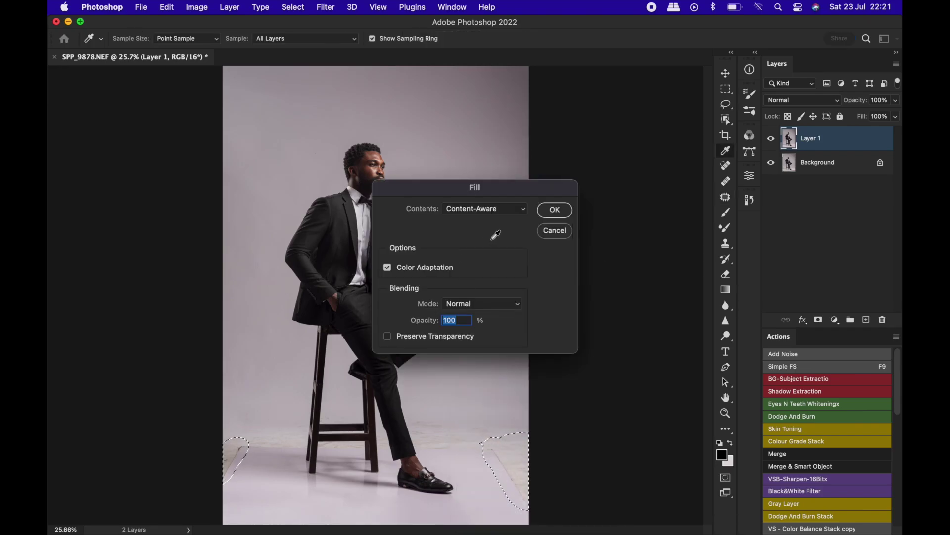
pyautogui.click(551, 213)
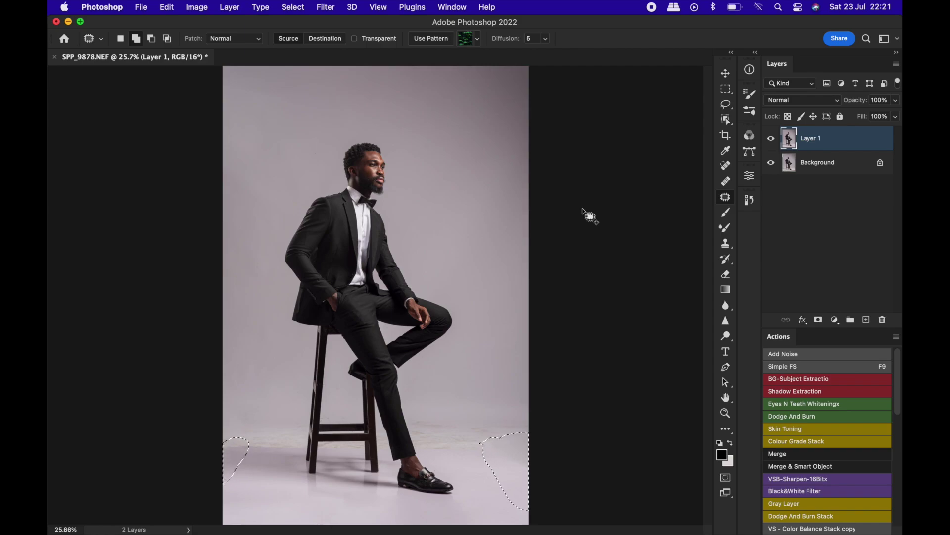
pyautogui.press('super+d')
# Patch the floor and backdrop transition left of the stool and the marks right of the standing leg with clean areas nearby.
pyautogui.moveTo(295, 461); pyautogui.dragTo(301, 442)
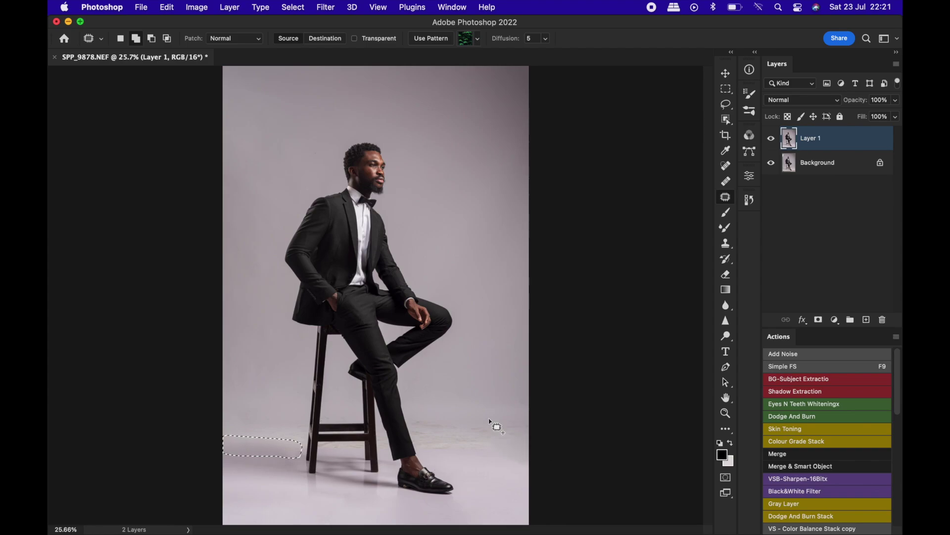
pyautogui.click(121, 38)
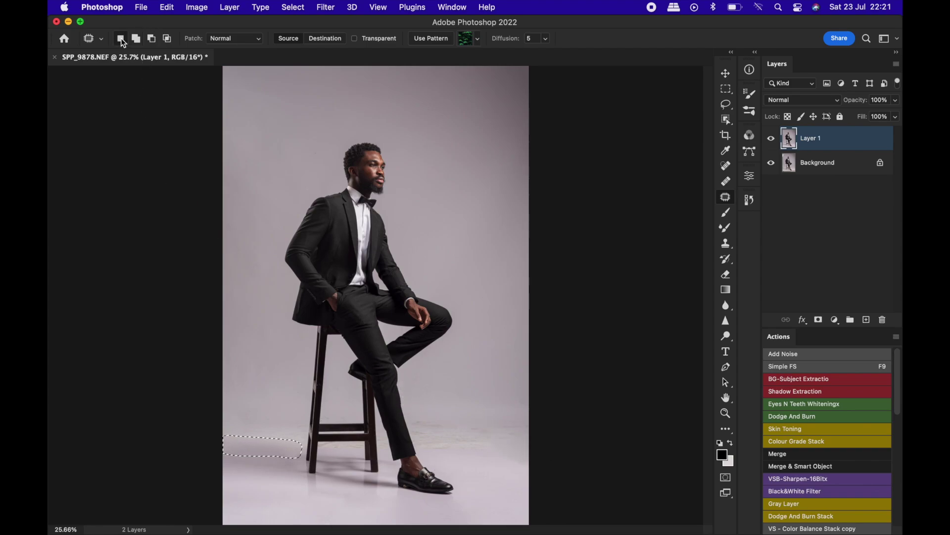
pyautogui.press('super+d')
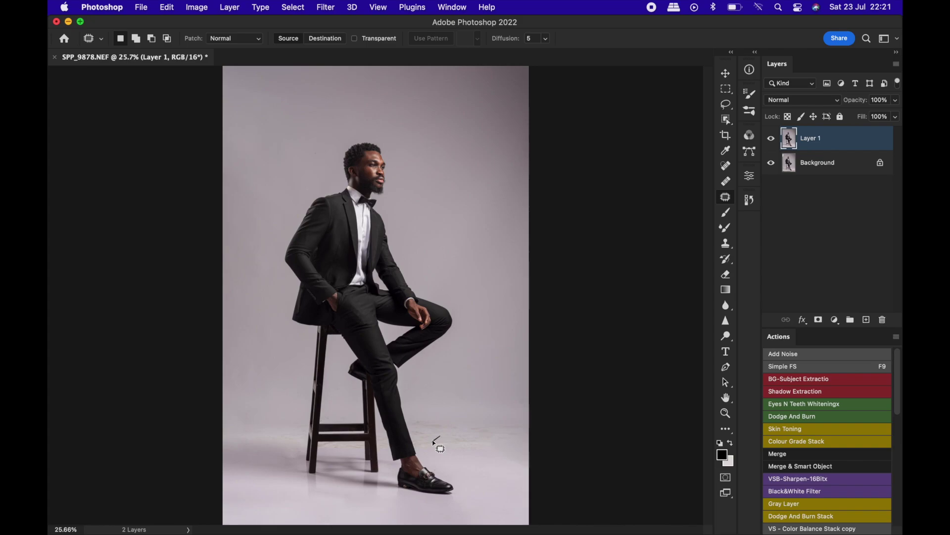
pyautogui.moveTo(428, 460)
pyautogui.mouseDown()
pyautogui.moveTo(503, 459)
pyautogui.moveTo(553, 424)
pyautogui.moveTo(477, 435)
pyautogui.moveTo(473, 412)
pyautogui.mouseUp()
pyautogui.press('super+d')
# Hide and show Layer 1 to compare the cleaned backdrop with the original photo.
pyautogui.click(772, 140)
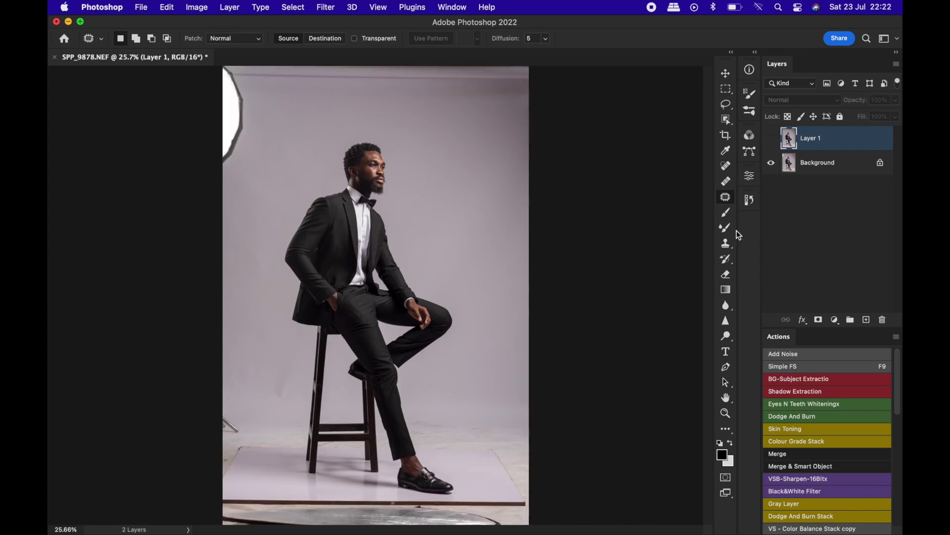
pyautogui.click(773, 141)
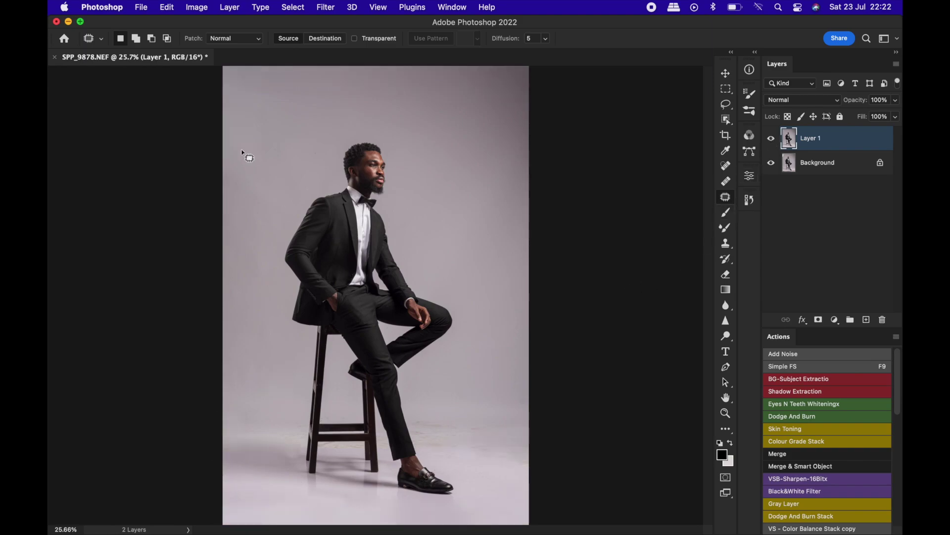
pyautogui.press('z')
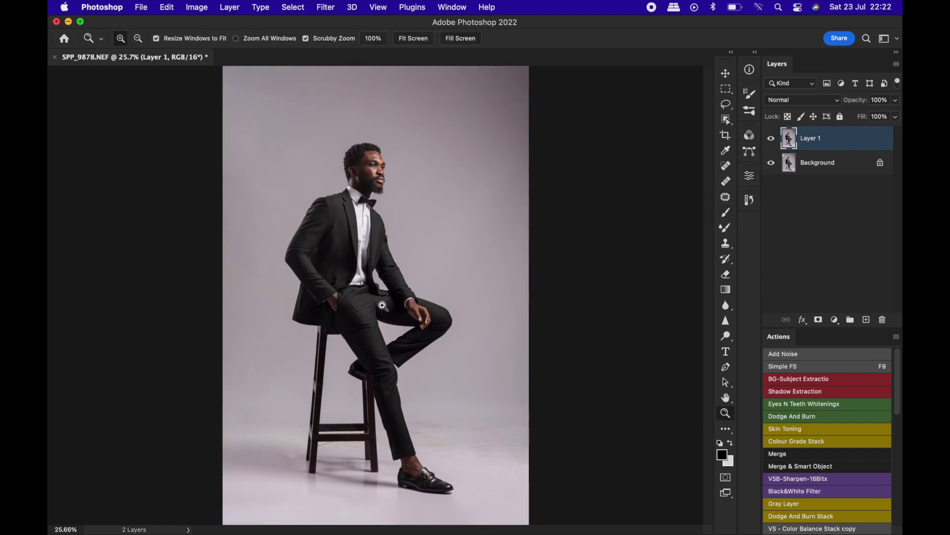
pyautogui.moveTo(383, 306); pyautogui.dragTo(375, 306)
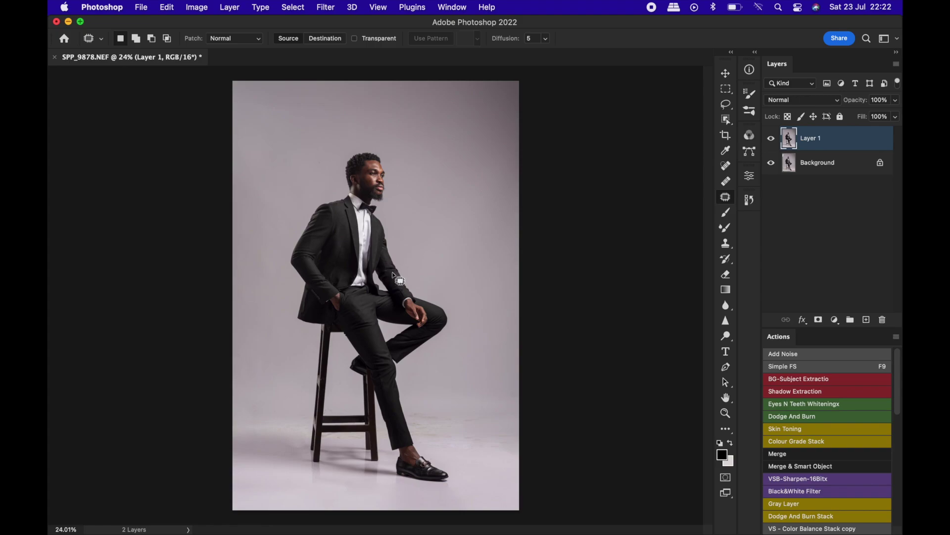
# Select the seated man automatically with the Quick Selection tool's Select Subject command.
pyautogui.click(727, 120)
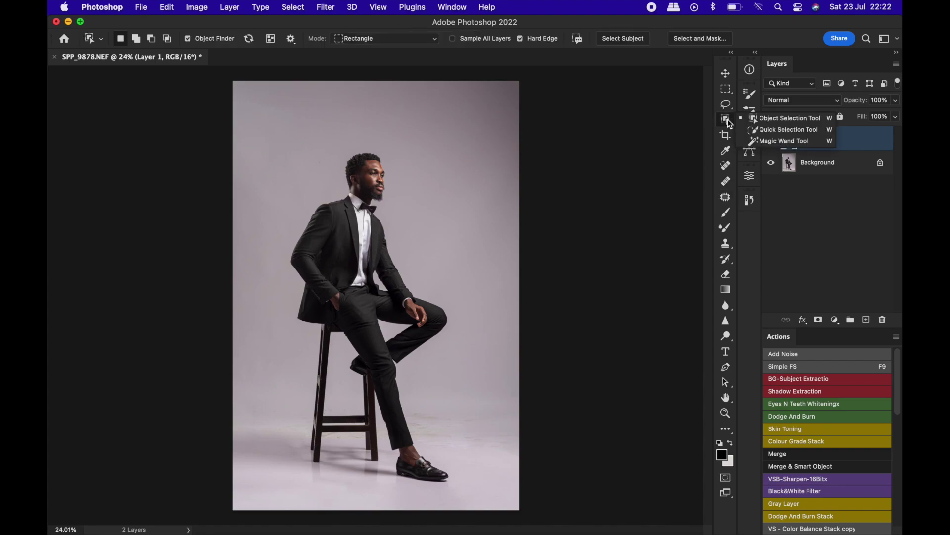
pyautogui.click(775, 129)
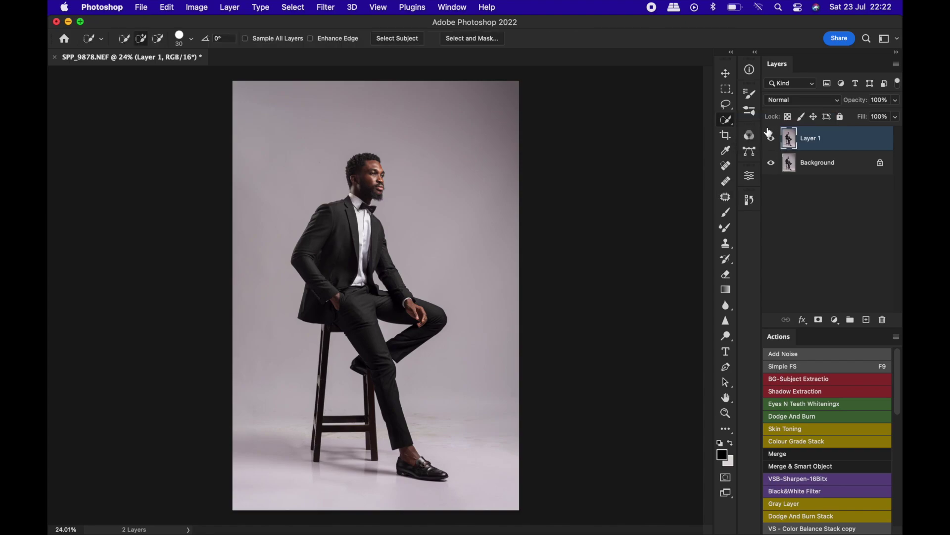
pyautogui.click(396, 40)
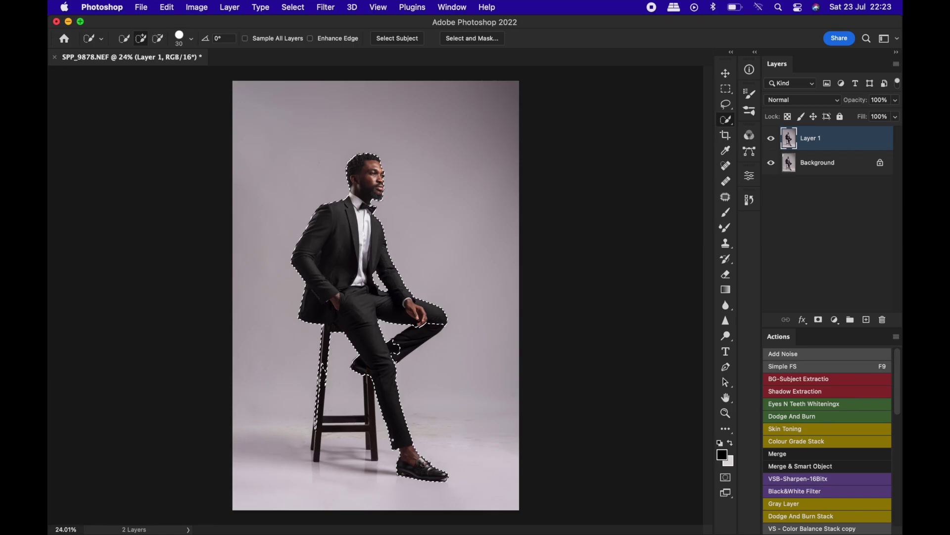
# Add the missed parts of the shirt collar and bow tie to the subject selection with the Quick Selection tool.
pyautogui.press('z')
pyautogui.moveTo(363, 197); pyautogui.dragTo(460, 202)
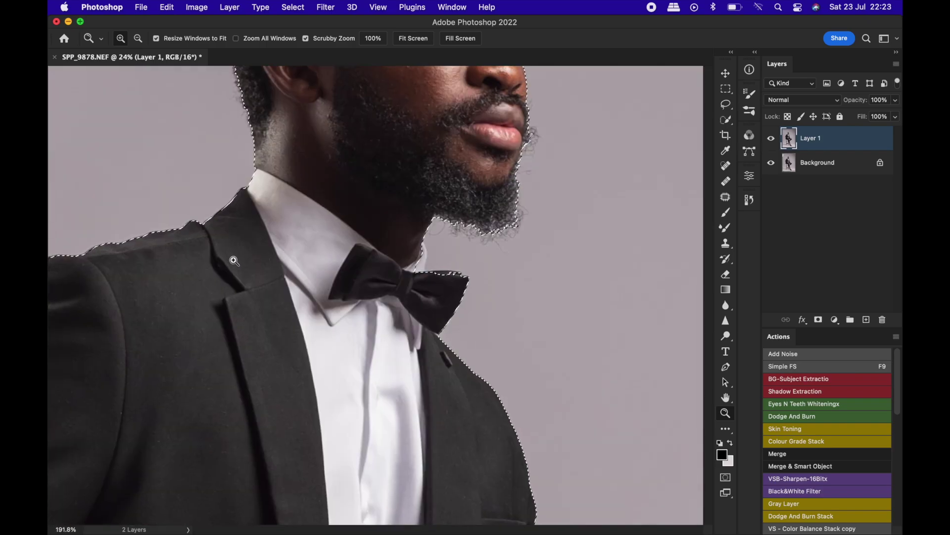
pyautogui.press('w')
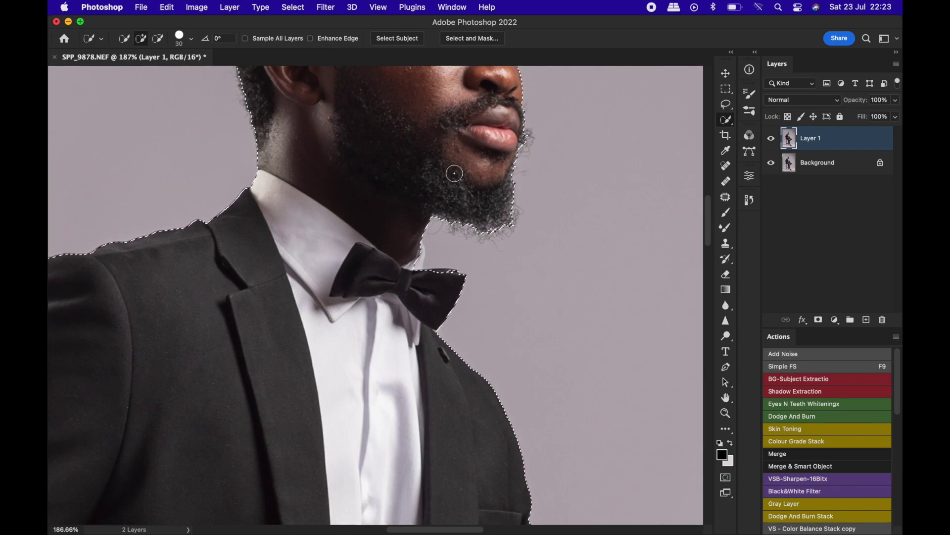
pyautogui.moveTo(440, 133); pyautogui.dragTo(442, 386)
pyautogui.moveTo(406, 132); pyautogui.dragTo(396, 324)
pyautogui.moveTo(409, 421); pyautogui.dragTo(391, 185)
pyautogui.moveTo(391, 303); pyautogui.dragTo(384, 202)
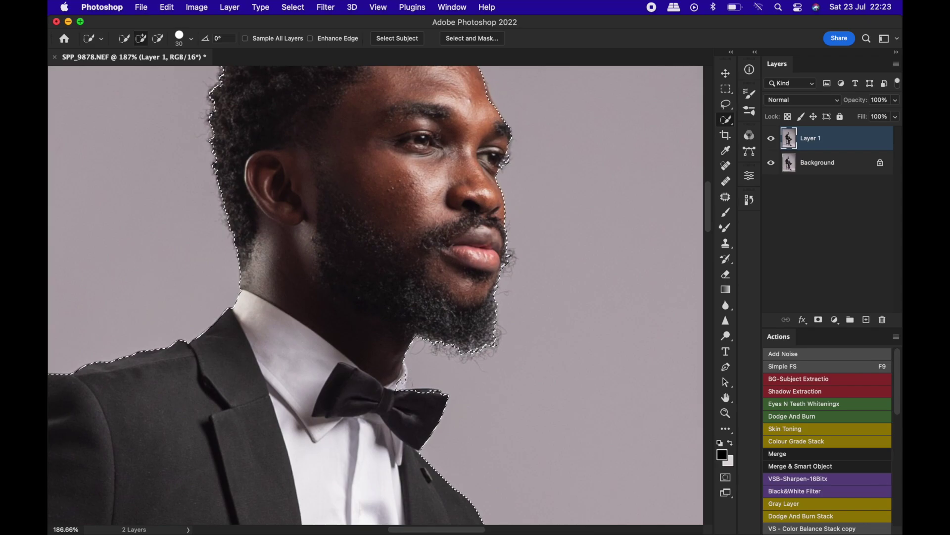
pyautogui.click(400, 392)
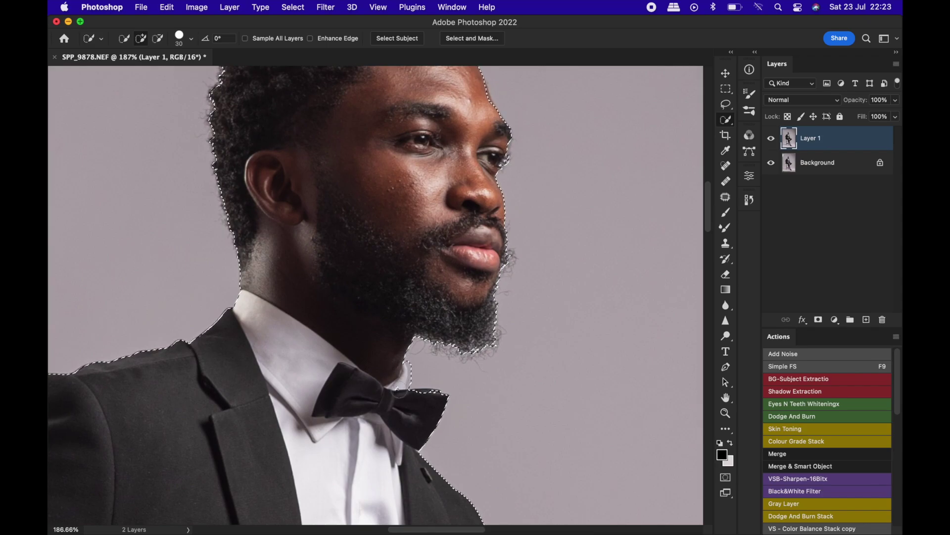
pyautogui.click(427, 394)
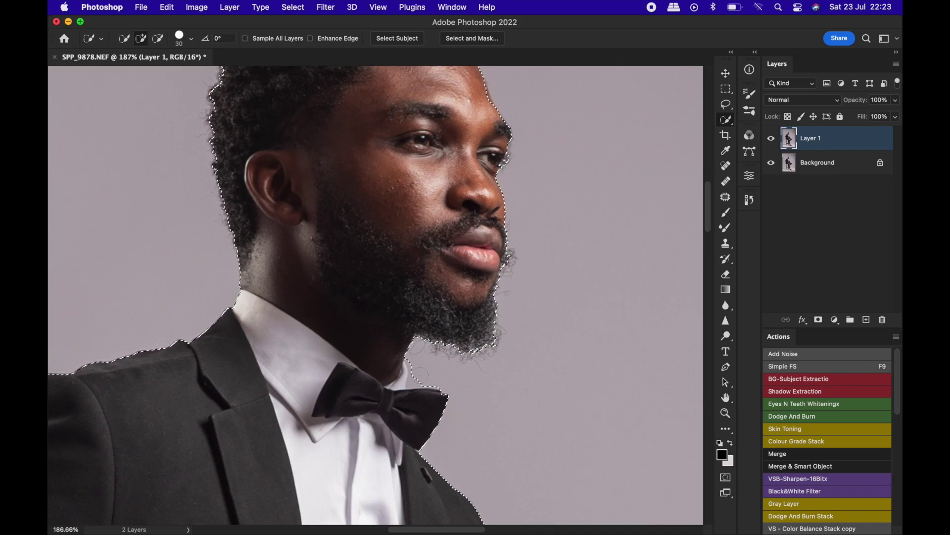
# Subtract the backdrop patch between the collar, beard and bow tie from the subject selection, finishing its edge with the Lasso.
pyautogui.press('alt')
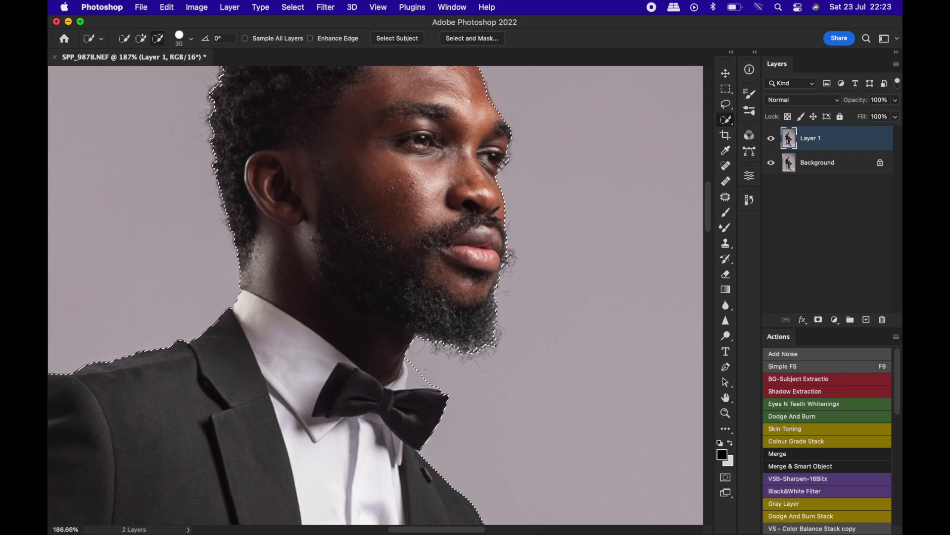
pyautogui.keyDown('alt'); pyautogui.click(412, 384); pyautogui.keyUp('alt')
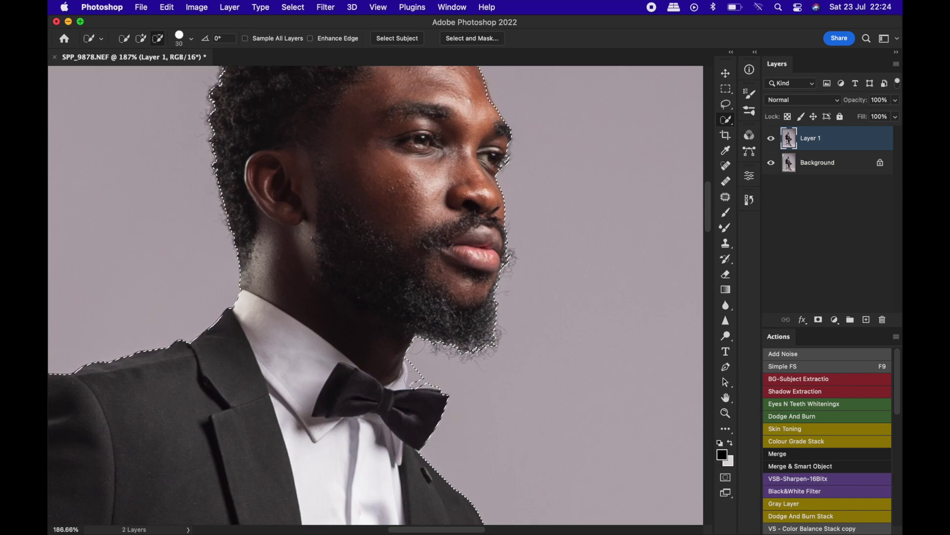
pyautogui.keyDown('alt'); pyautogui.click(412, 369); pyautogui.keyUp('alt')
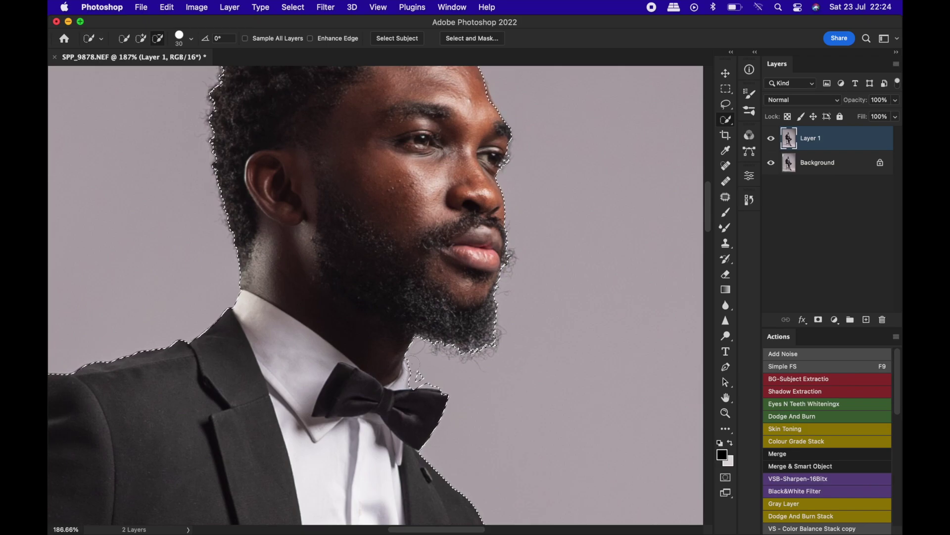
pyautogui.keyDown('alt'); pyautogui.click(407, 358); pyautogui.keyUp('alt')
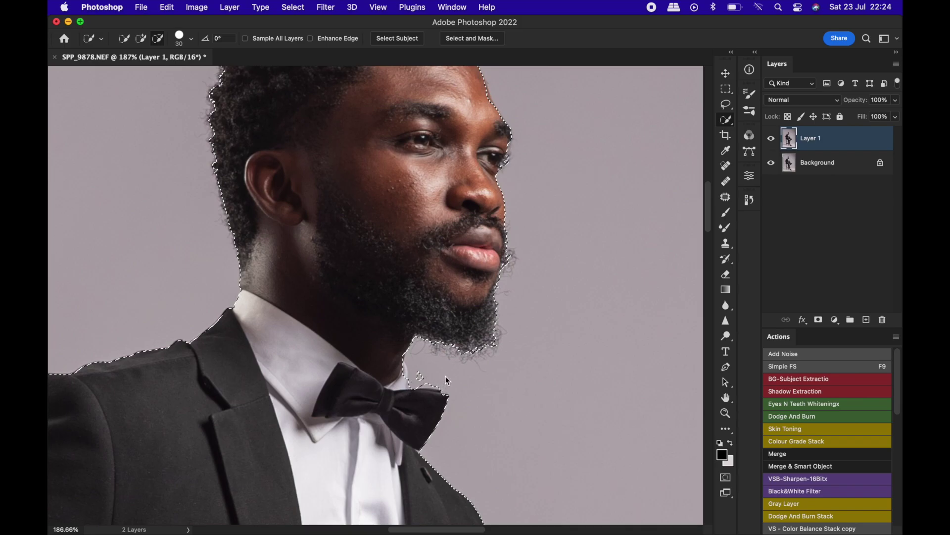
pyautogui.keyDown('alt'); pyautogui.click(421, 378); pyautogui.keyUp('alt')
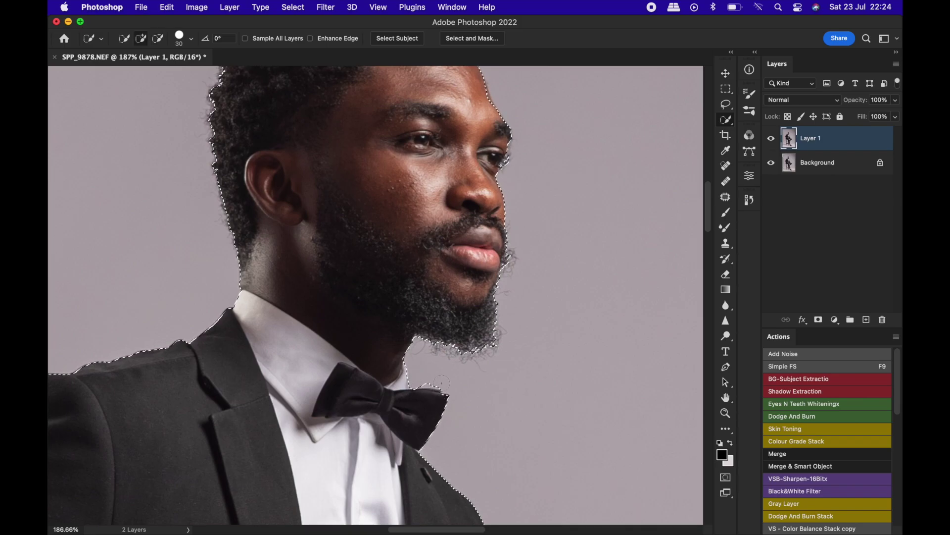
pyautogui.press('l')
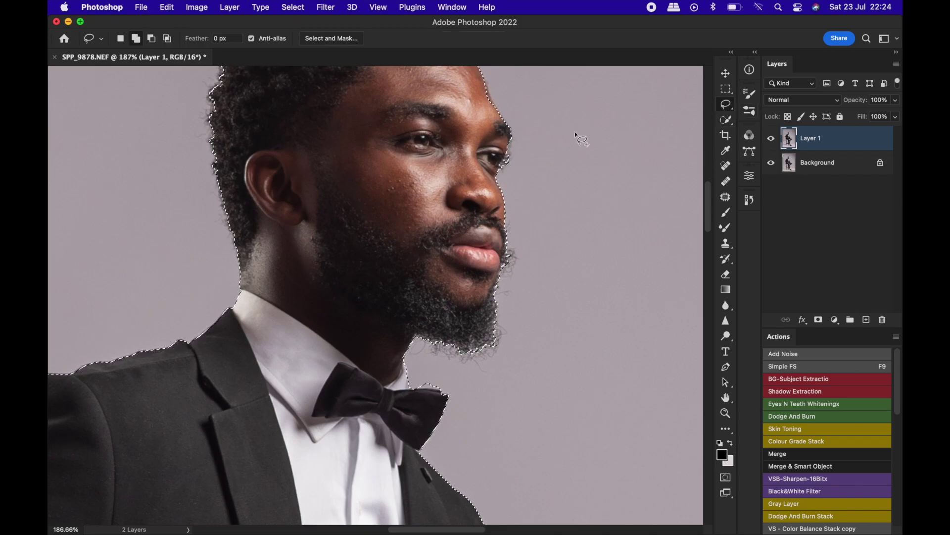
pyautogui.press('alt')
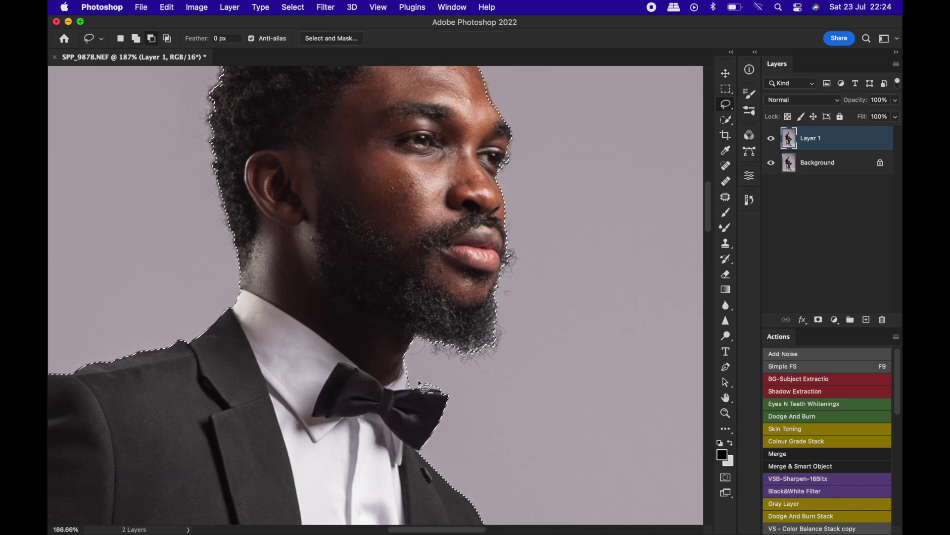
pyautogui.moveTo(427, 390)
pyautogui.mouseDown()
pyautogui.moveTo(449, 391)
pyautogui.moveTo(441, 373)
pyautogui.moveTo(409, 390)
pyautogui.mouseUp()
# Correct the subject selection with the Lasso where the crossed trouser leg meets the standing leg and just below it.
pyautogui.press('w')
pyautogui.scroll(-15, 409, 307)
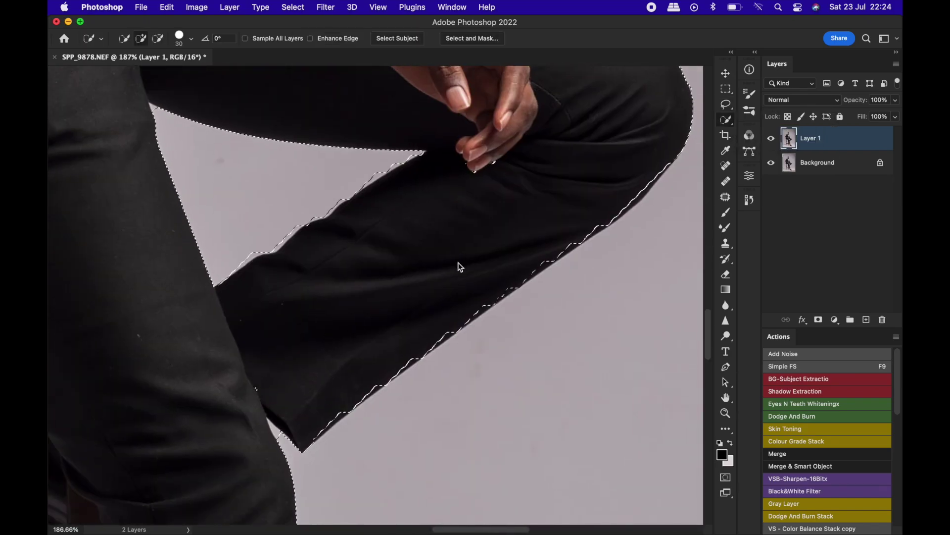
pyautogui.press('l')
pyautogui.moveTo(277, 448); pyautogui.dragTo(262, 461)
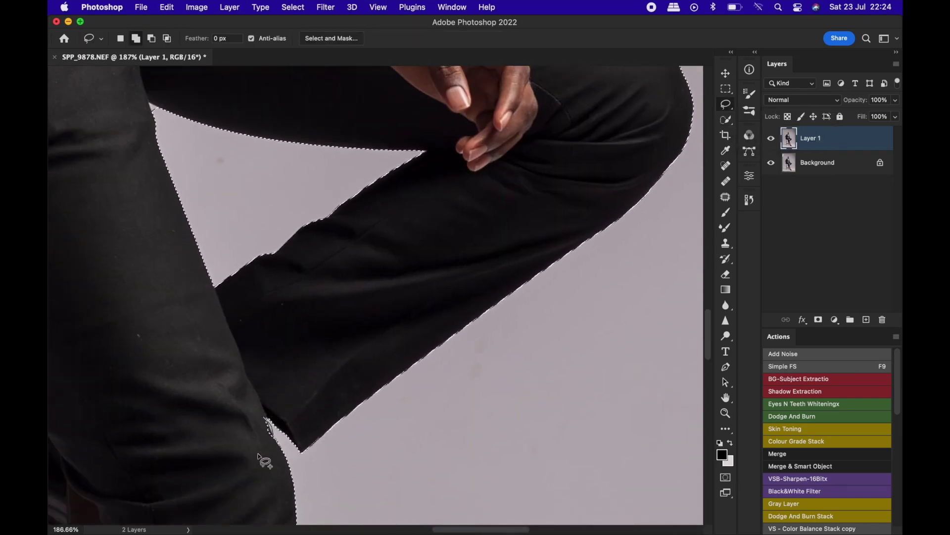
pyautogui.scroll(-12, 240, 340)
pyautogui.moveTo(240, 340); pyautogui.dragTo(188, 342)
# Add the stool's left legs to the subject selection by outlining them with the Polygonal Lasso.
pyautogui.rightClick(726, 104)
pyautogui.click(751, 116)
pyautogui.click(275, 125)
pyautogui.click(243, 479)
pyautogui.click(252, 481)
pyautogui.click(251, 508)
pyautogui.click(255, 513)
pyautogui.click(268, 513)
pyautogui.click(274, 430)
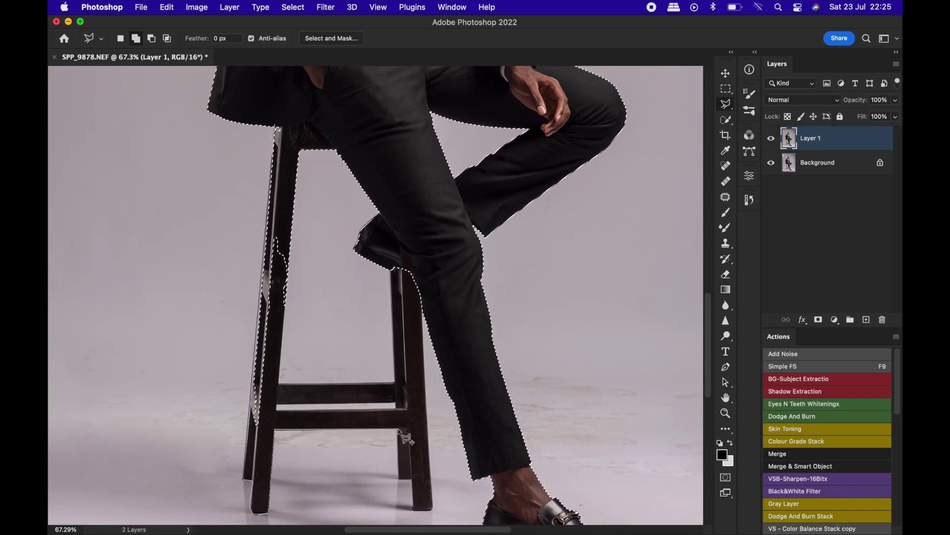
# Check the subject's edges in Select and Mask, undo the last refinement and apply the resulting selection.
pyautogui.press('super+alt+r')
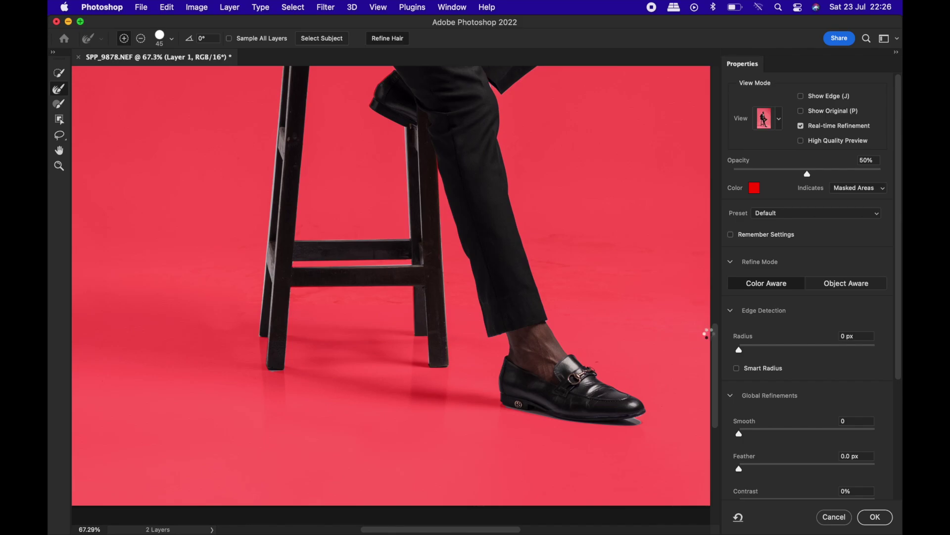
pyautogui.scroll(10, 422, 168)
pyautogui.press('super+z')
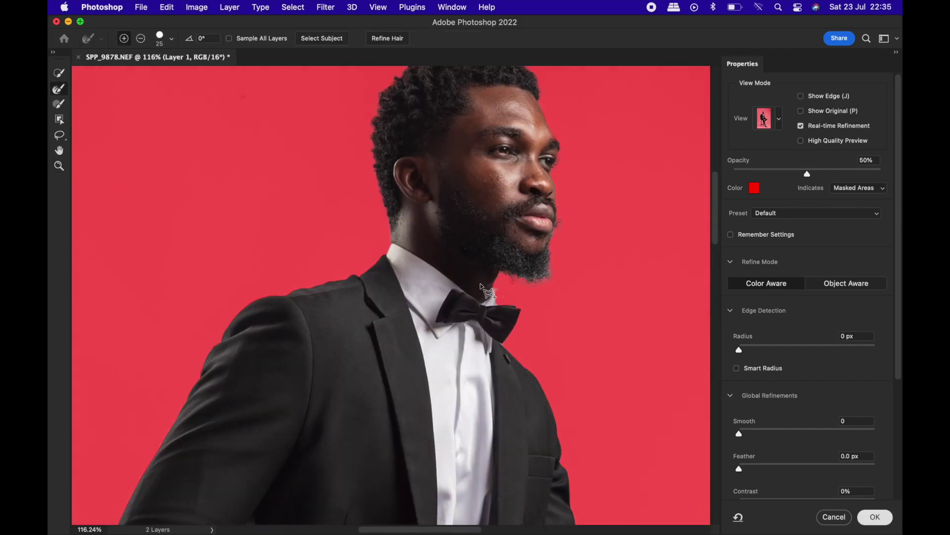
pyautogui.press('Return')
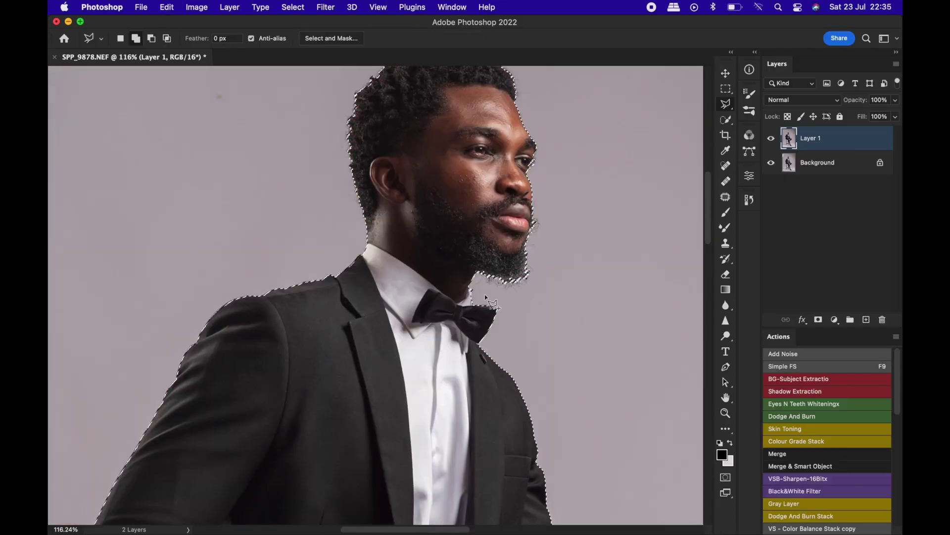
pyautogui.press('z')
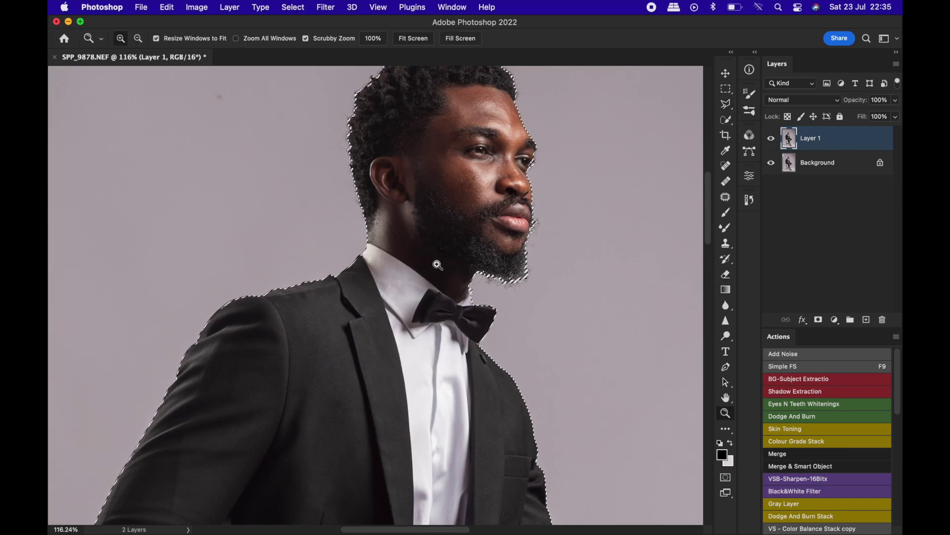
# Try to adjust the subject selection's edge beside the bow tie with the Lasso, and undo the attempt.
pyautogui.moveTo(374, 280); pyautogui.dragTo(431, 297)
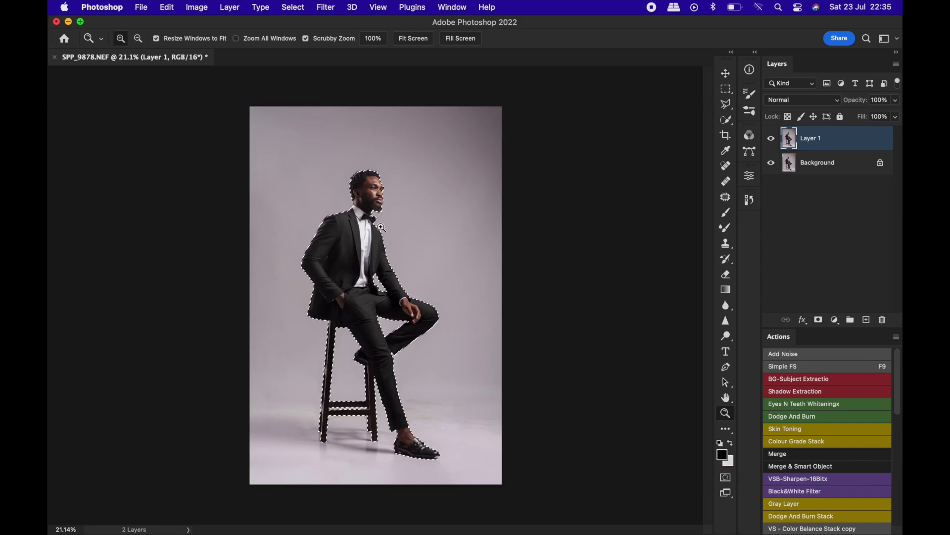
pyautogui.moveTo(381, 228)
pyautogui.mouseDown()
pyautogui.moveTo(494, 237)
pyautogui.moveTo(391, 221)
pyautogui.mouseUp()
pyautogui.press('w')
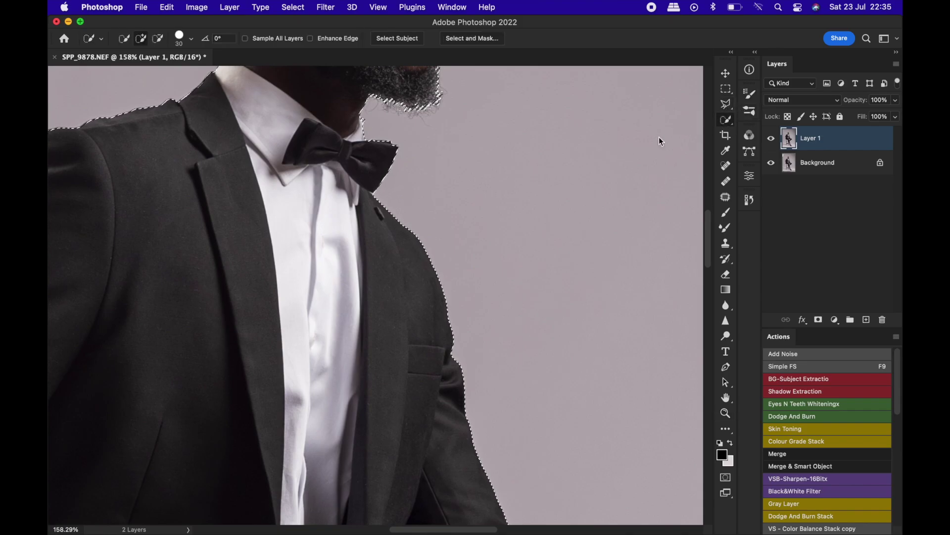
pyautogui.click(727, 104)
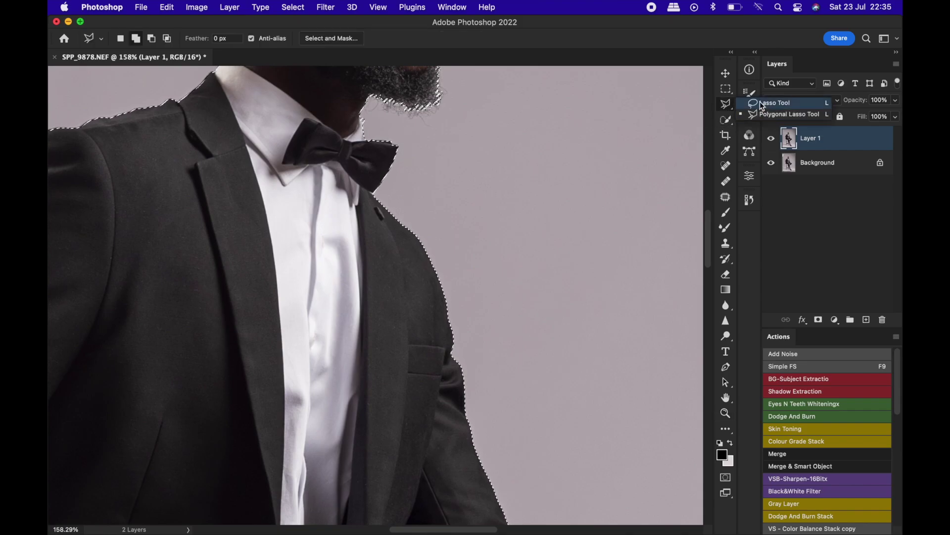
pyautogui.click(761, 105)
pyautogui.moveTo(402, 142); pyautogui.dragTo(422, 145)
pyautogui.hotkey('shift', 'l')
pyautogui.press('super+z')
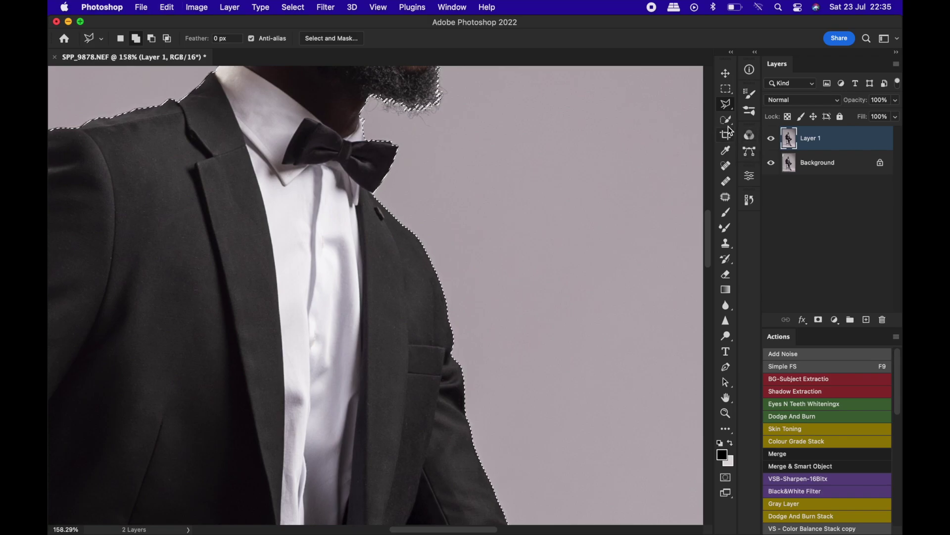
pyautogui.click(726, 104)
pyautogui.click(762, 101)
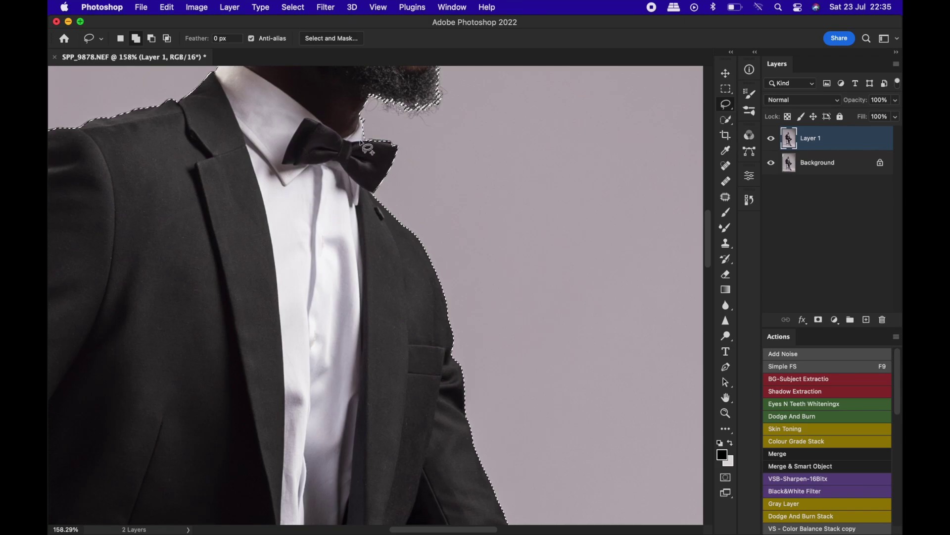
pyautogui.press('z')
pyautogui.moveTo(321, 182); pyautogui.dragTo(243, 191)
pyautogui.moveTo(336, 374); pyautogui.dragTo(344, 377)
pyautogui.press('l')
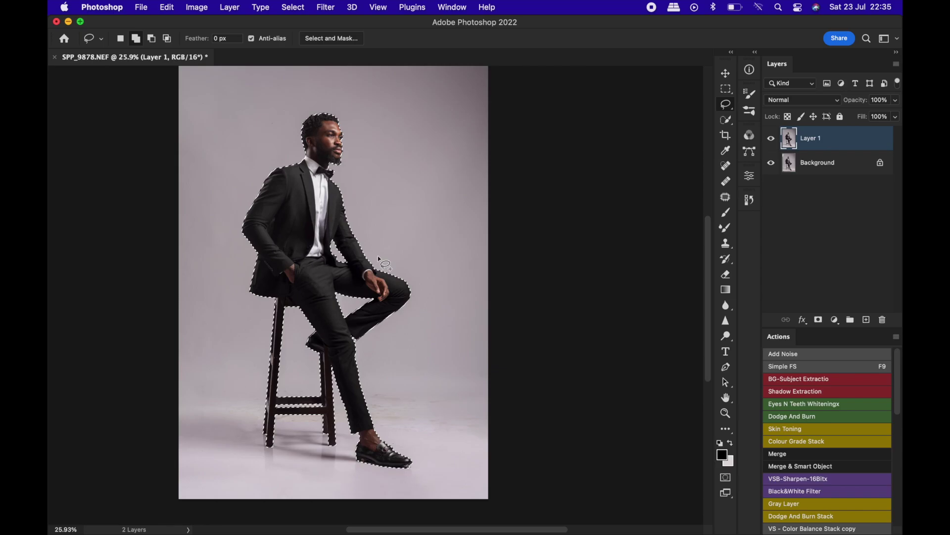
# Convert the subject selection into a work path and save it as a path named Subject.
pyautogui.click(452, 7)
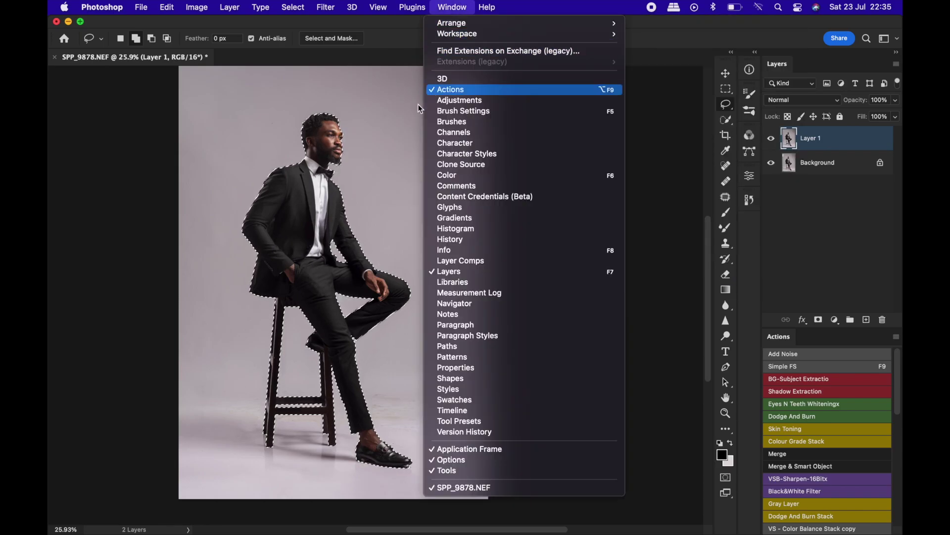
pyautogui.click(448, 346)
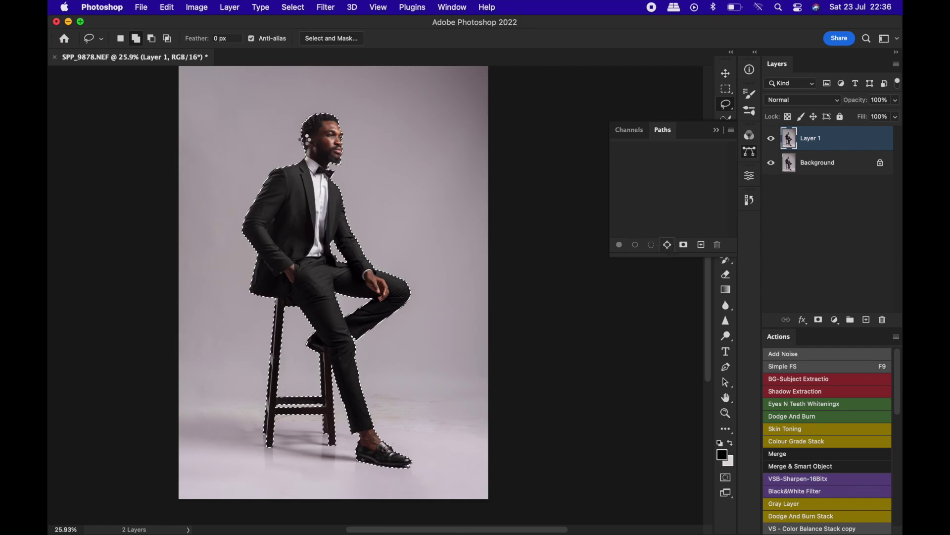
pyautogui.click(667, 245)
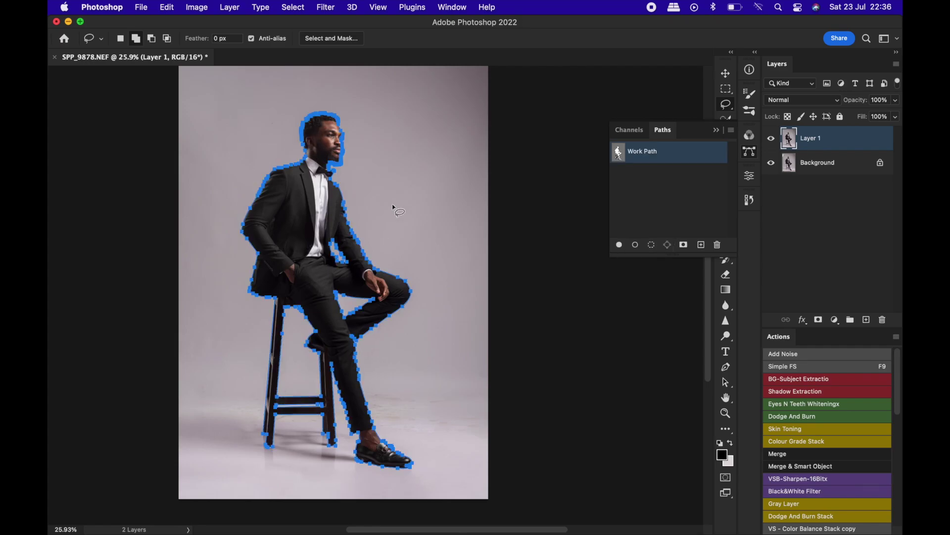
pyautogui.doubleClick(658, 158)
pyautogui.write('Subject')
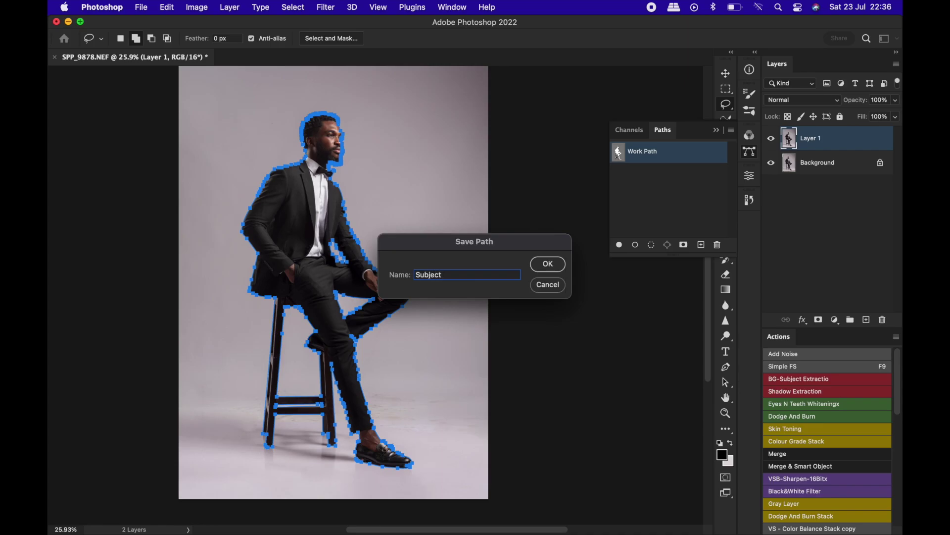
pyautogui.press('Return')
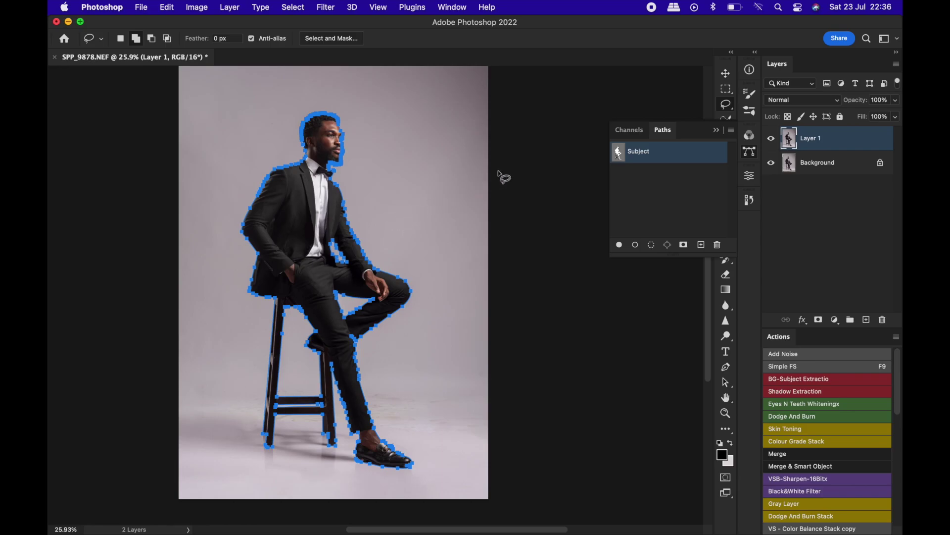
# Load the saved Subject path as a selection again, keeping Layer 1 active.
pyautogui.keyDown('super'); pyautogui.click(619, 156); pyautogui.keyUp('super')
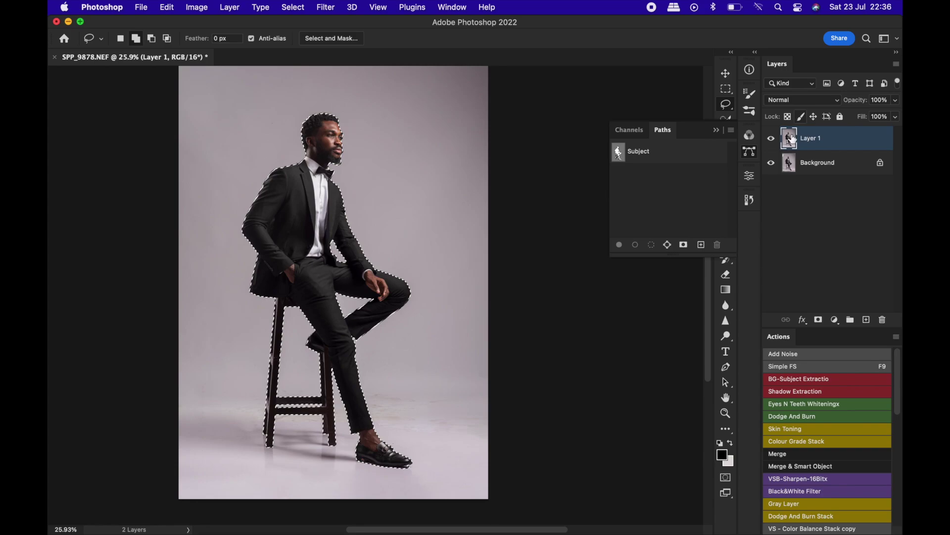
pyautogui.click(715, 130)
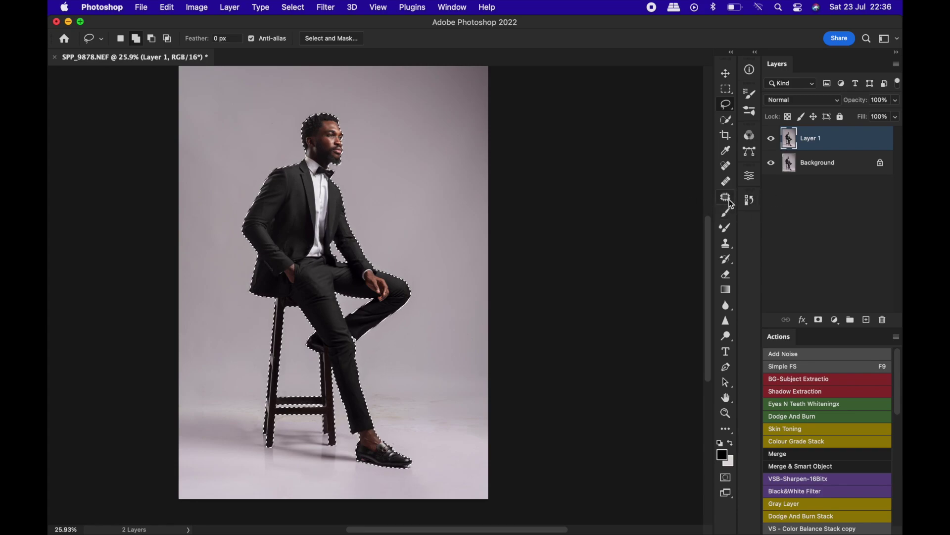
pyautogui.click(750, 151)
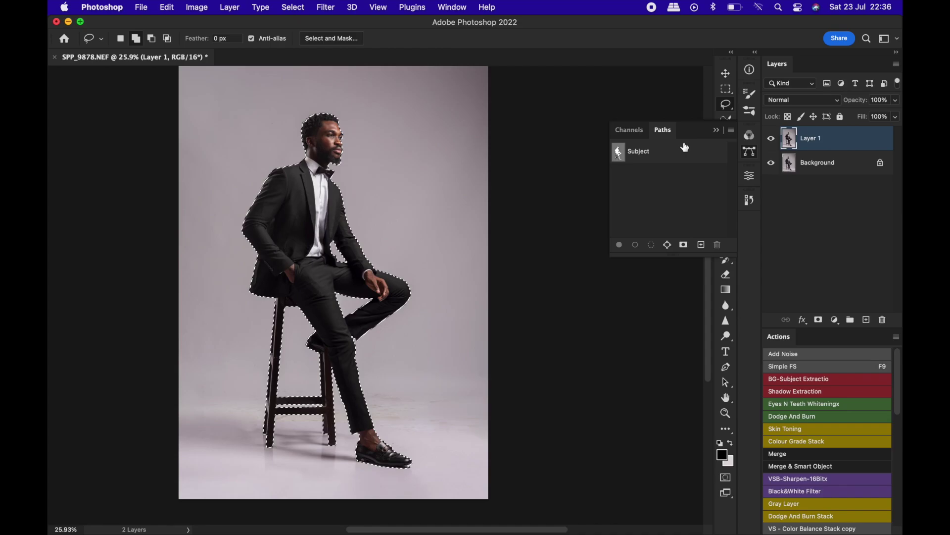
pyautogui.click(716, 130)
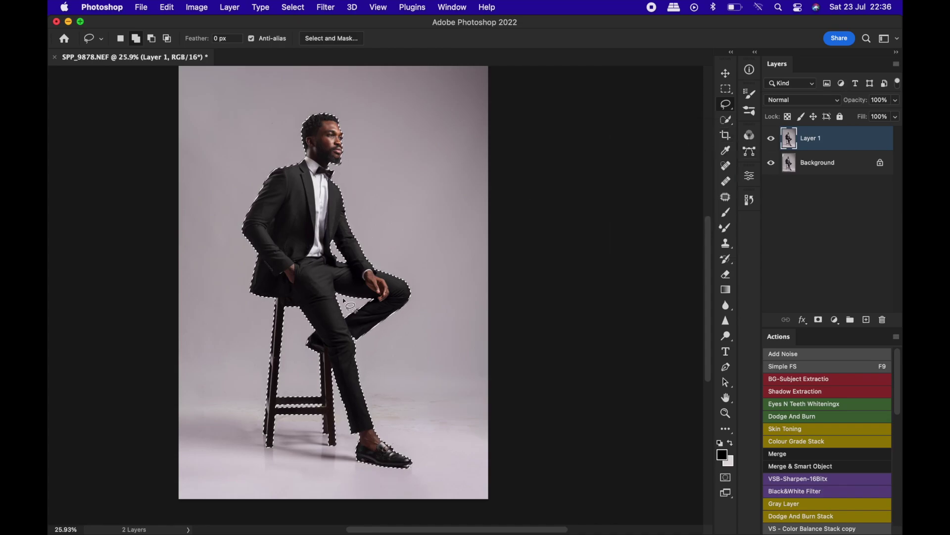
# Examine how closely the loaded selection follows the edges of both jacket sleeves.
pyautogui.press('z')
pyautogui.moveTo(428, 240); pyautogui.dragTo(401, 319)
pyautogui.moveTo(416, 170); pyautogui.dragTo(351, 184)
pyautogui.press('z')
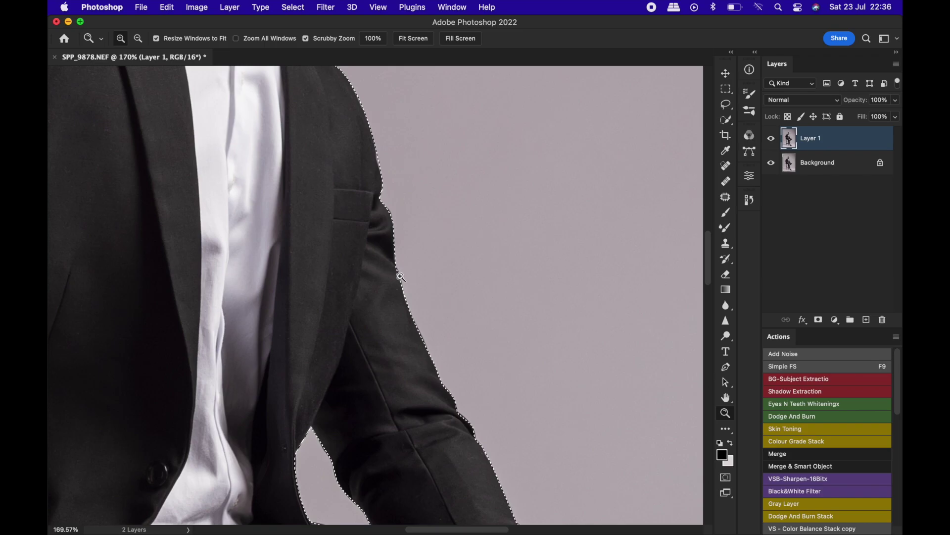
pyautogui.moveTo(405, 282); pyautogui.dragTo(205, 285)
pyautogui.moveTo(197, 235); pyautogui.dragTo(310, 253)
pyautogui.press('l')
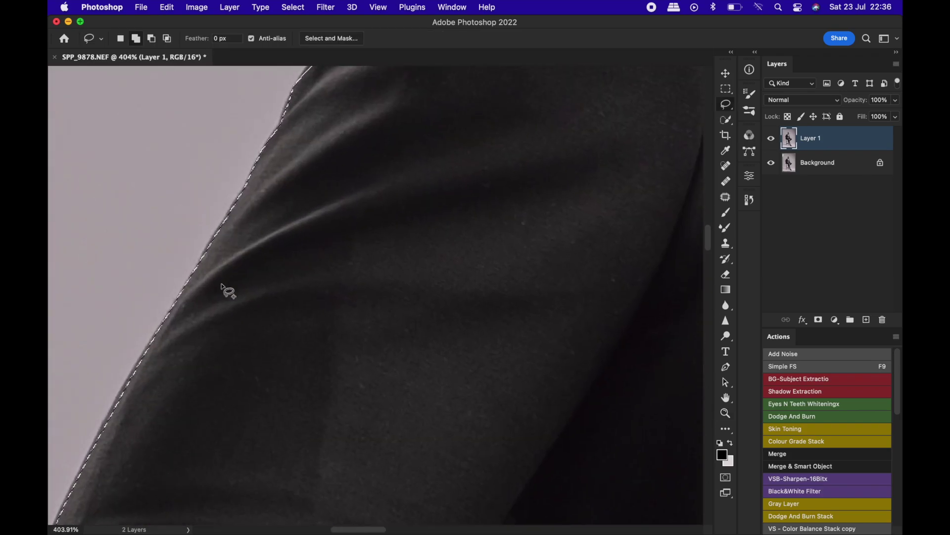
pyautogui.press('z')
pyautogui.moveTo(233, 301)
pyautogui.mouseDown()
pyautogui.moveTo(149, 322)
pyautogui.moveTo(175, 315)
pyautogui.mouseUp()
pyautogui.press('l')
# Expand the subject selection by 5 pixels.
pyautogui.click(293, 8)
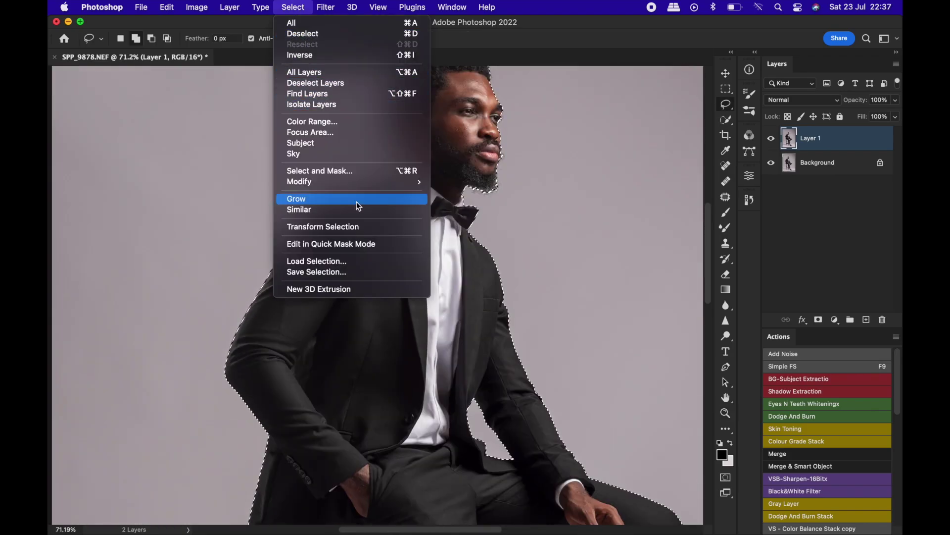
pyautogui.moveTo(364, 183)
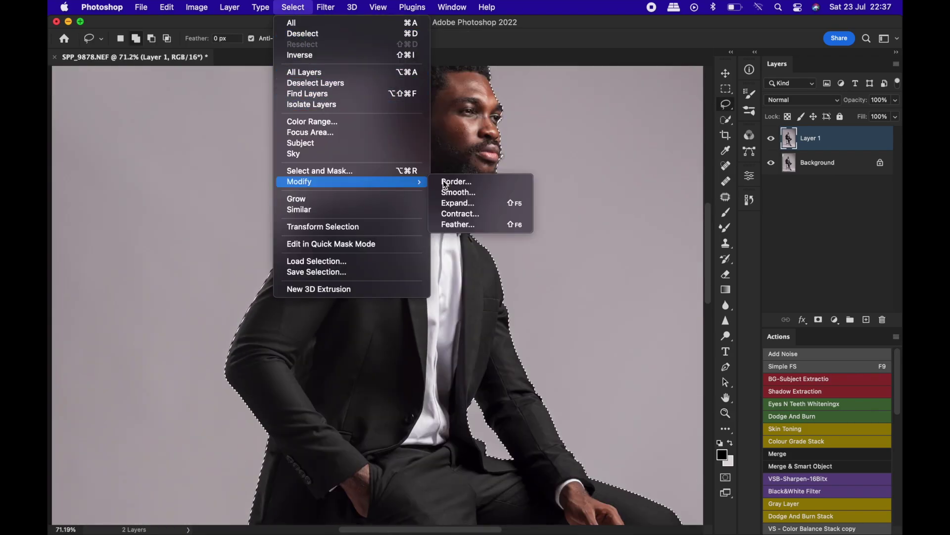
pyautogui.click(484, 204)
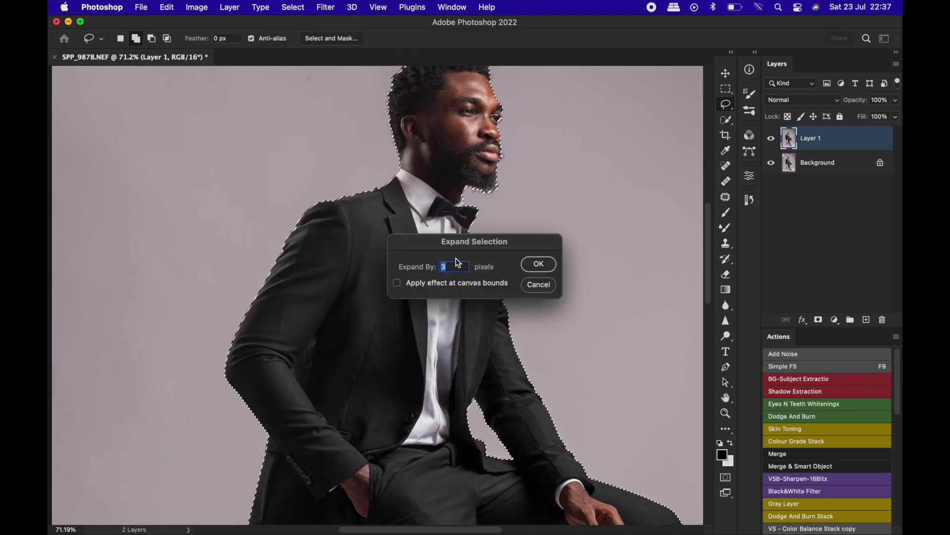
pyautogui.write('5')
pyautogui.press('Return')
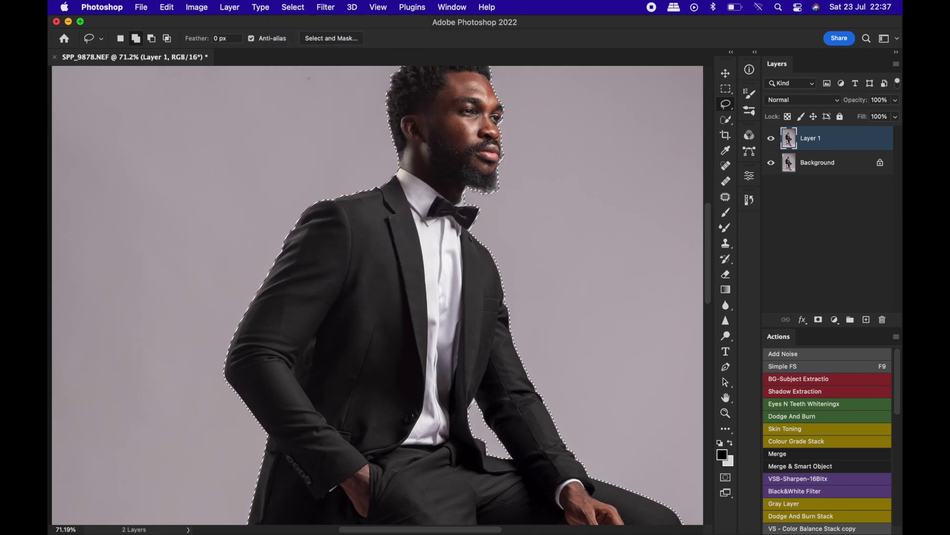
# Feather the expanded subject selection with a radius of 3 pixels.
pyautogui.press('z')
pyautogui.moveTo(243, 336)
pyautogui.mouseDown()
pyautogui.moveTo(337, 336)
pyautogui.moveTo(226, 327)
pyautogui.mouseUp()
pyautogui.press('l')
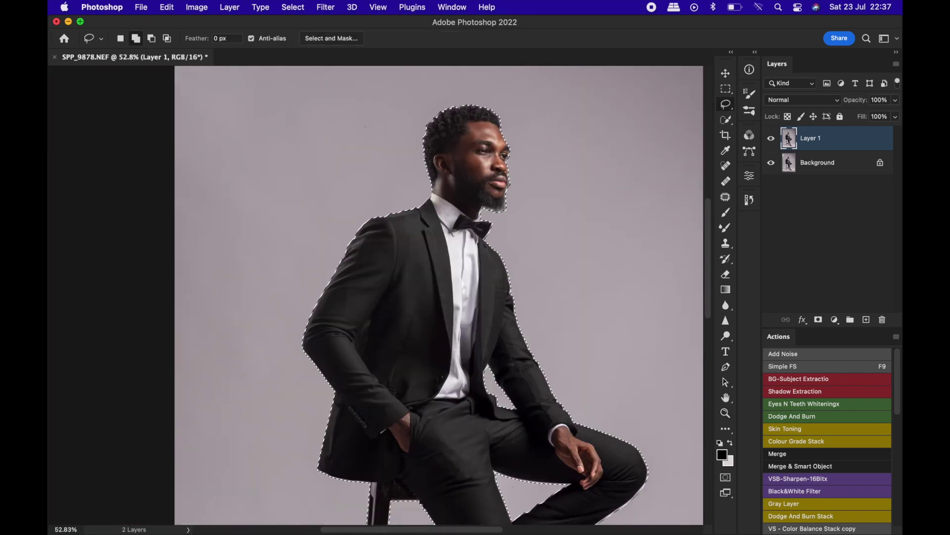
pyautogui.click(292, 7)
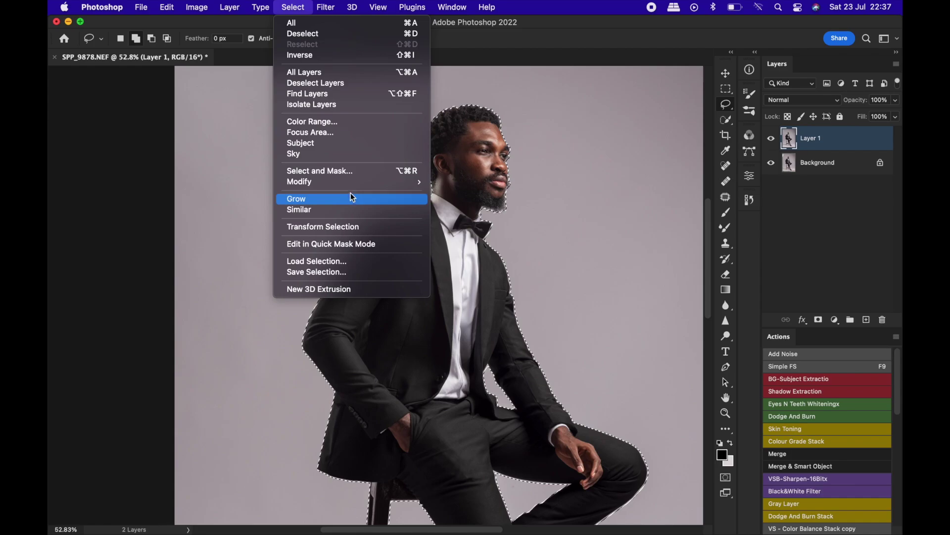
pyautogui.moveTo(352, 183)
pyautogui.click(495, 227)
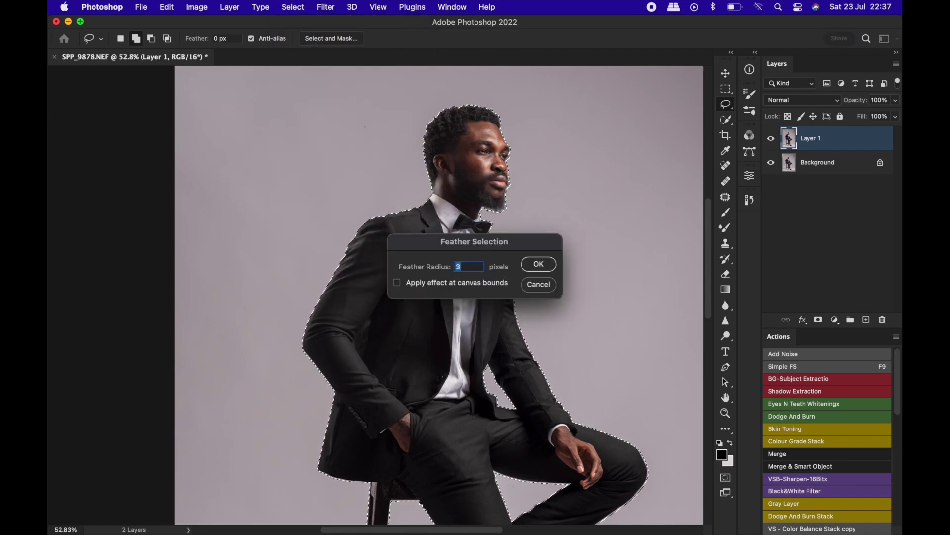
pyautogui.press('Return')
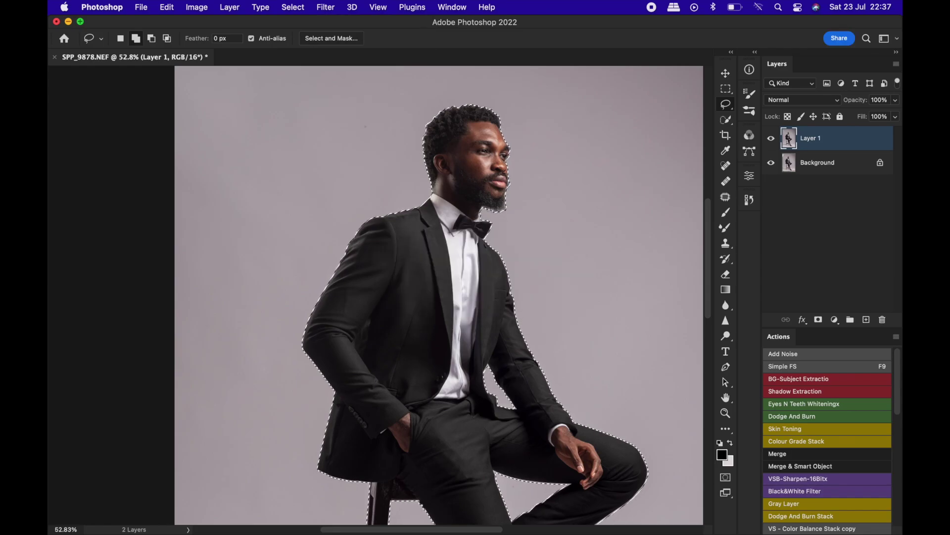
# Examine the feathered selection's edge along the bent jacket sleeve and around the whole figure.
pyautogui.press('z')
pyautogui.moveTo(314, 311)
pyautogui.mouseDown()
pyautogui.moveTo(436, 311)
pyautogui.moveTo(369, 310)
pyautogui.mouseUp()
pyautogui.press('z')
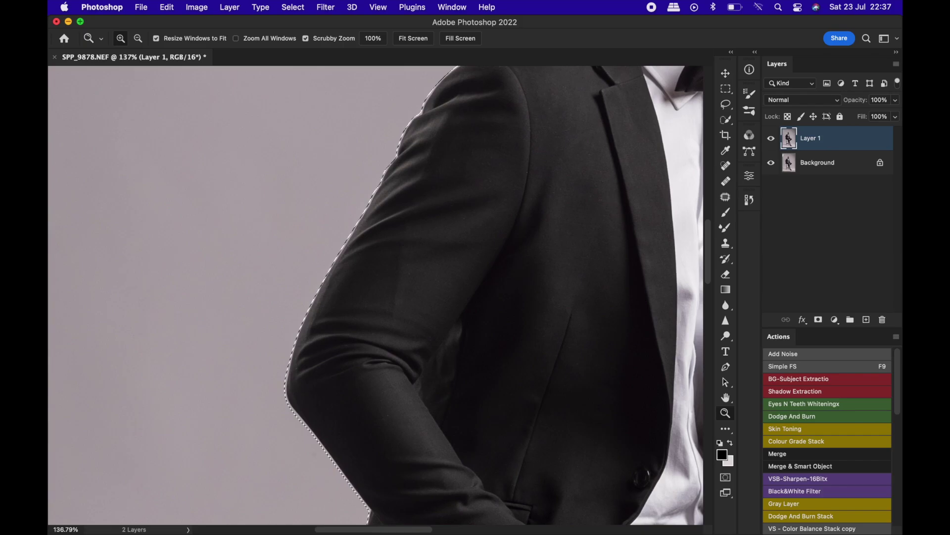
pyautogui.moveTo(355, 241); pyautogui.dragTo(275, 241)
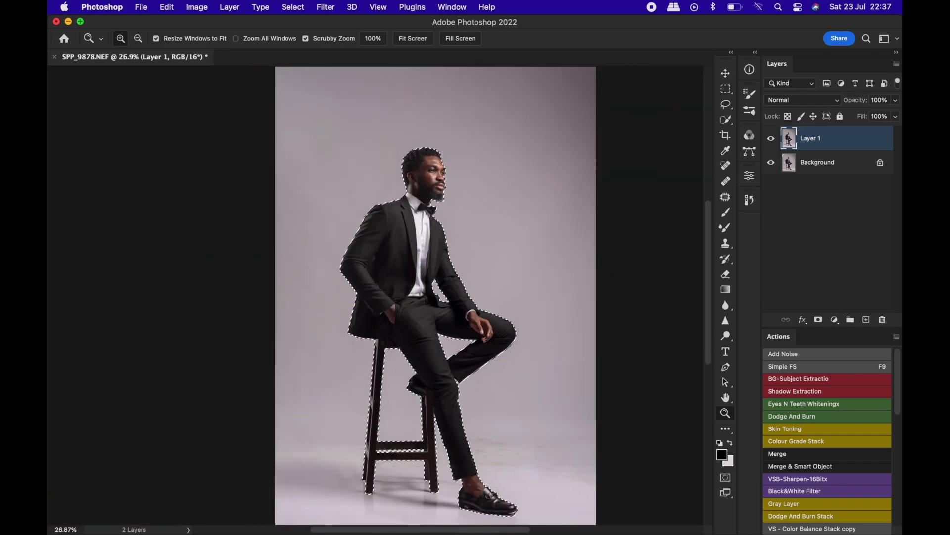
pyautogui.press('l')
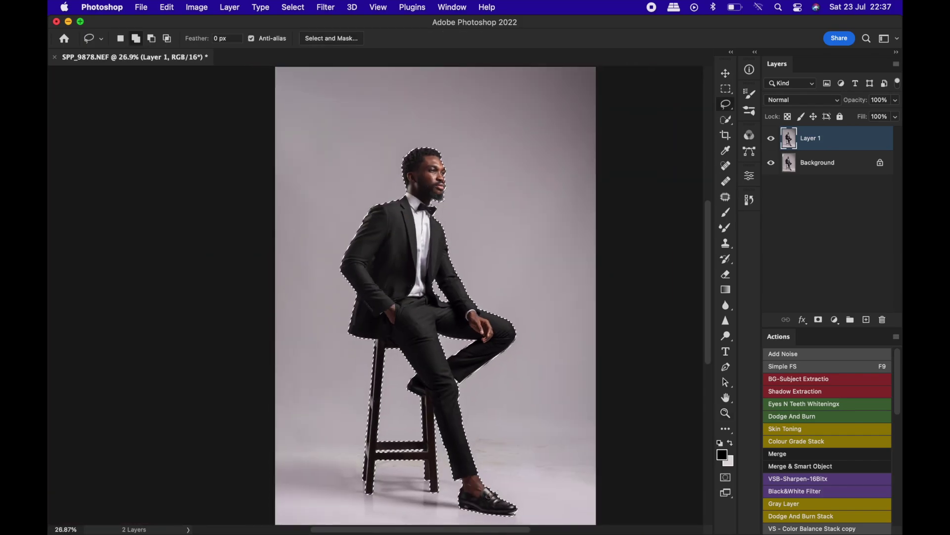
pyautogui.press('z')
pyautogui.press('l')
pyautogui.press('z')
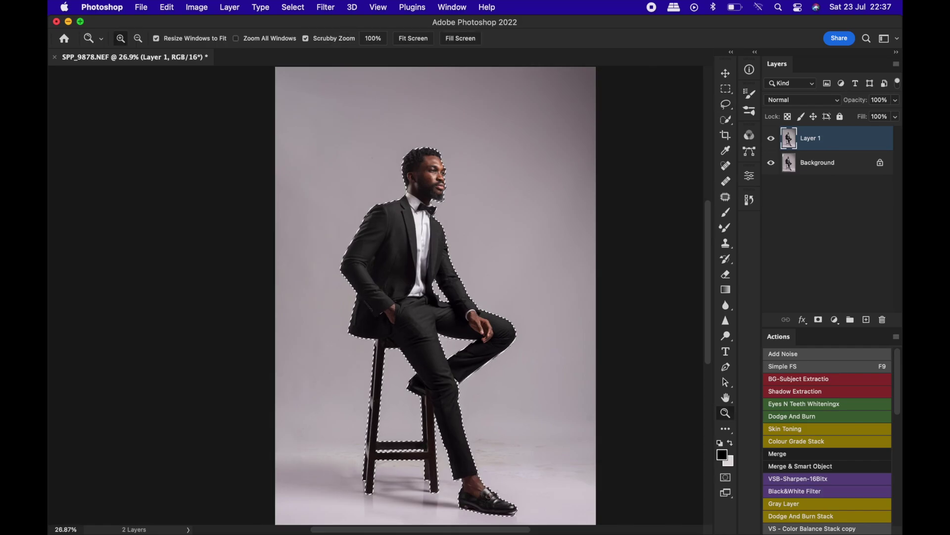
# Copy the selected man and stool from Layer 1 onto a new layer.
pyautogui.moveTo(375, 261); pyautogui.dragTo(361, 260)
pyautogui.press('l')
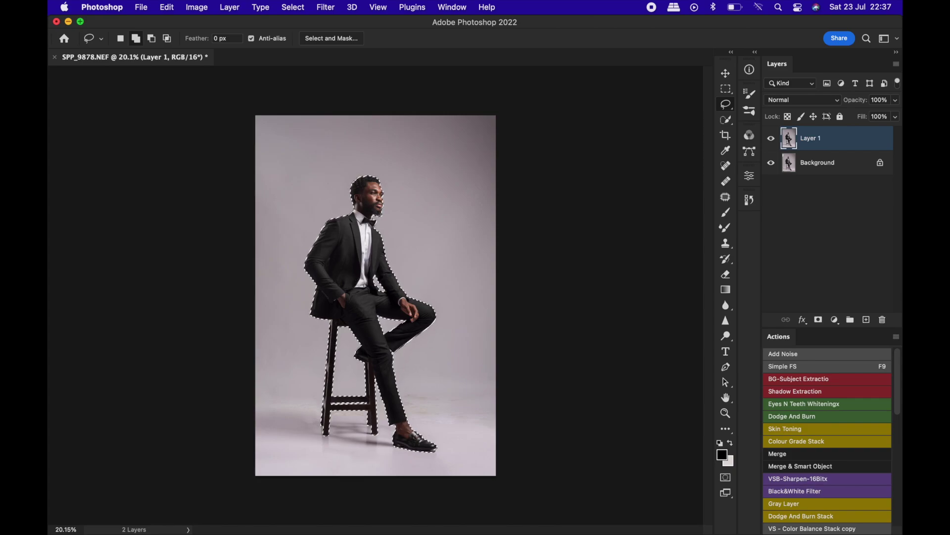
pyautogui.press('super+j')
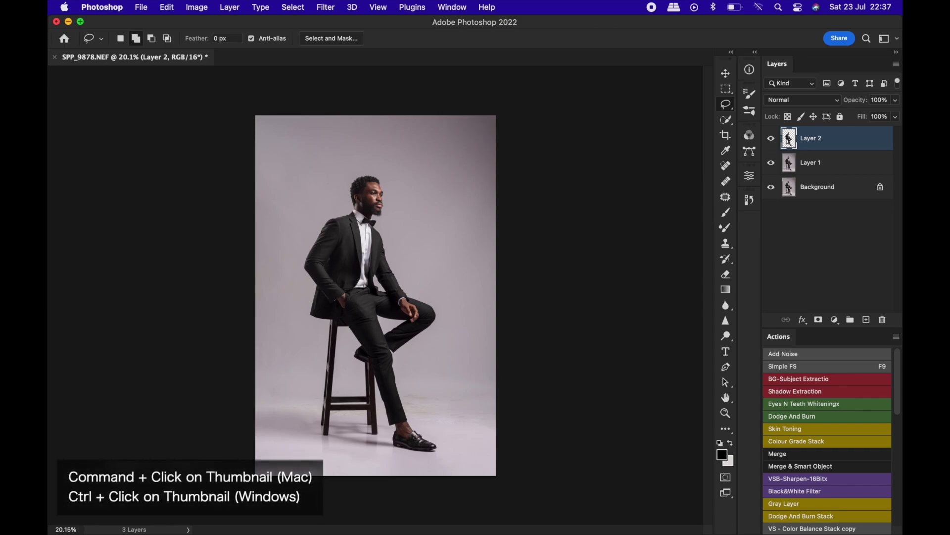
# Load the outline of Layer 2 as a selection, invert it and copy the backdrop from Layer 1 onto a new layer.
pyautogui.keyDown('super'); pyautogui.click(789, 140); pyautogui.keyUp('super')
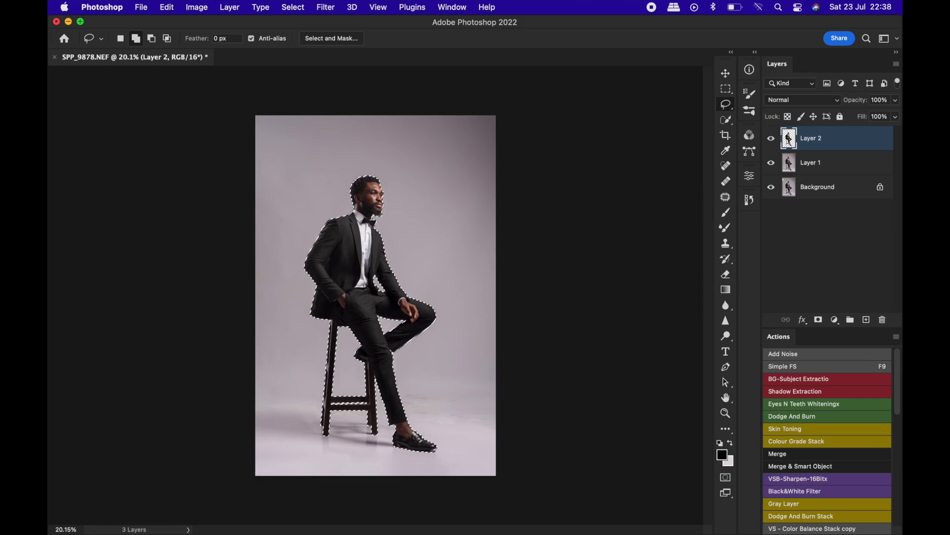
pyautogui.rightClick(399, 188)
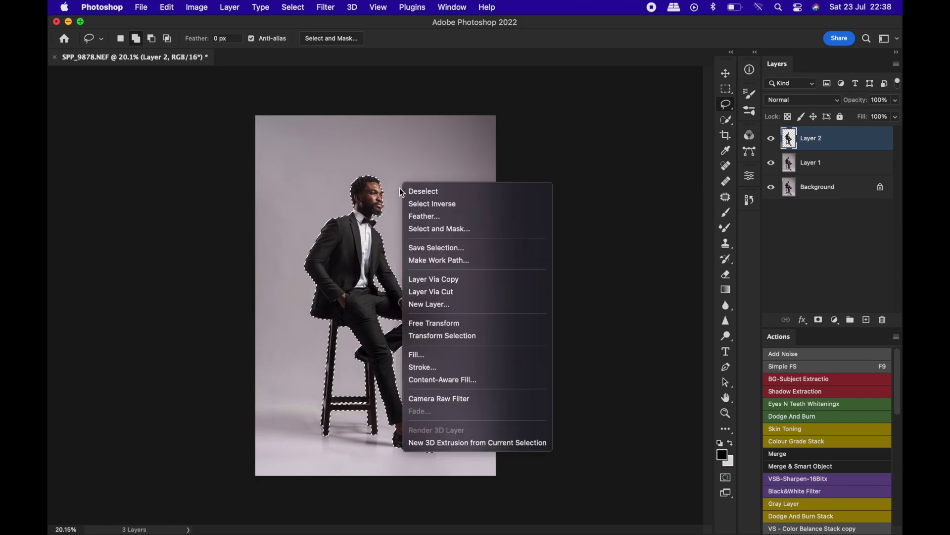
pyautogui.click(437, 203)
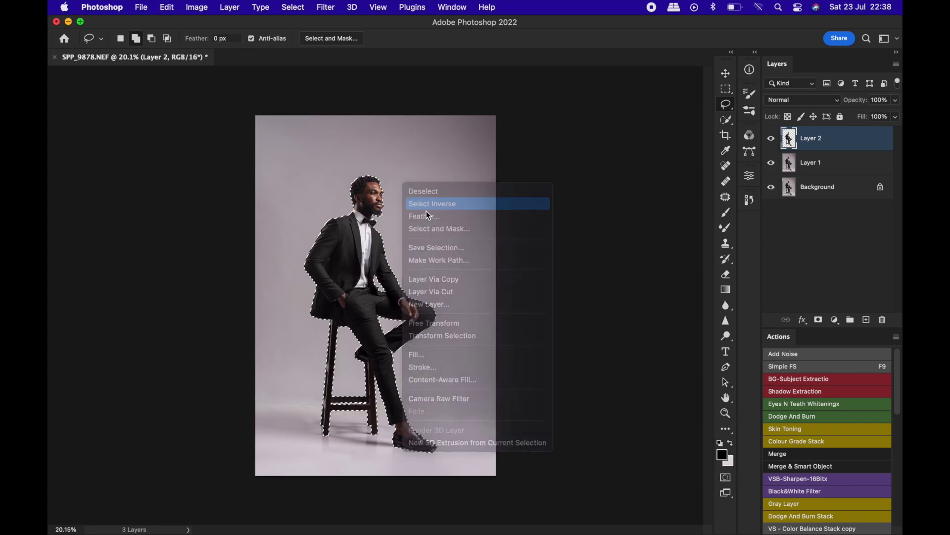
pyautogui.click(833, 169)
pyautogui.press('super+j')
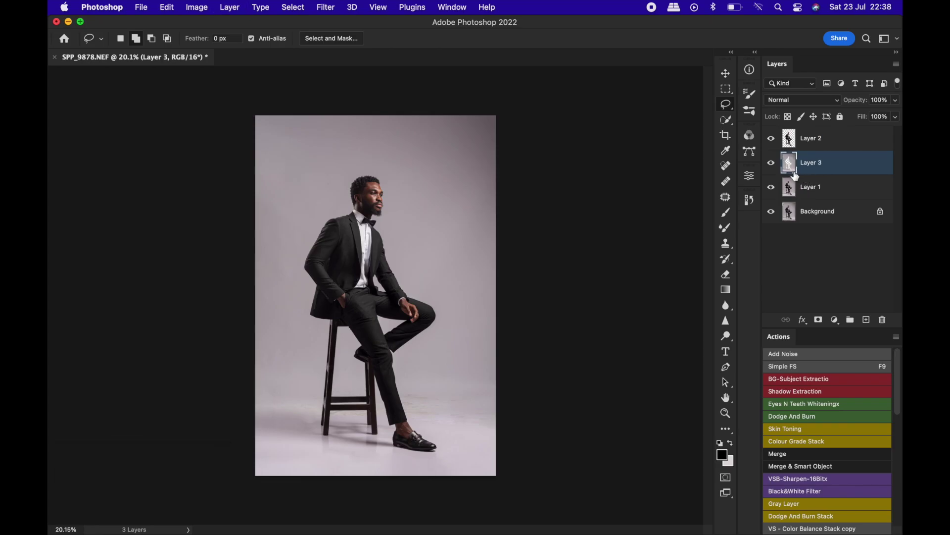
# View the cut-out backdrop on Layer 3 by itself and restore the visibility of the other layers.
pyautogui.click(771, 139)
pyautogui.click(771, 187)
pyautogui.click(771, 211)
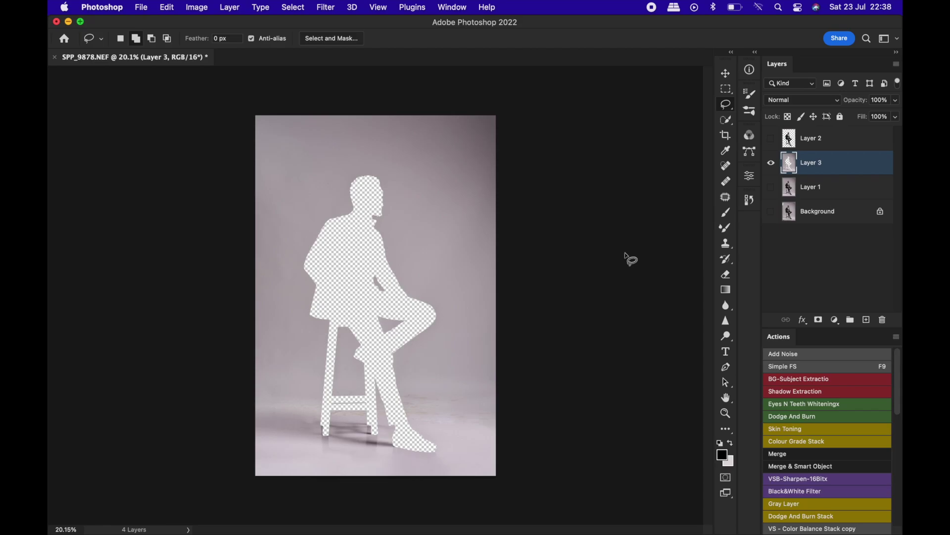
pyautogui.moveTo(772, 211); pyautogui.dragTo(775, 142)
# Rename Layer 1 as All.
pyautogui.click(807, 193)
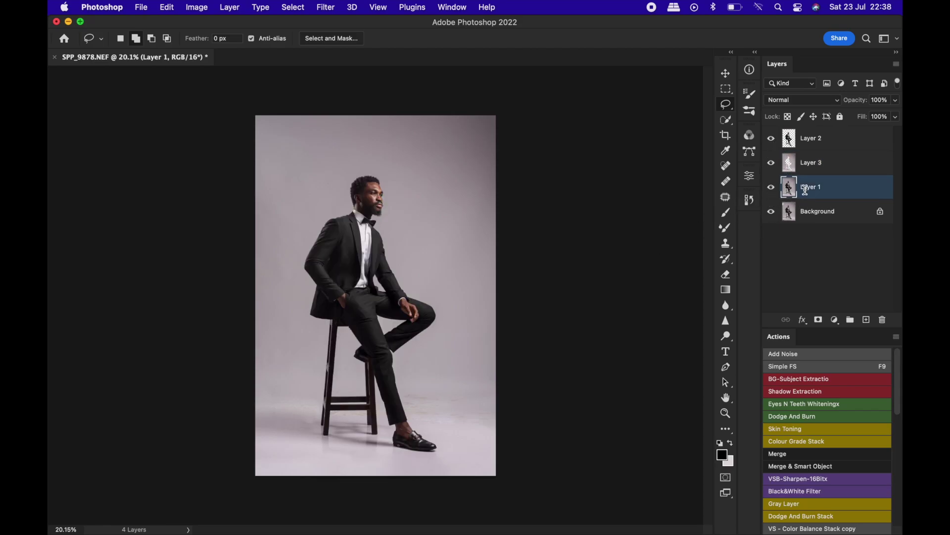
pyautogui.doubleClick(814, 193)
pyautogui.write('All')
pyautogui.press('Return')
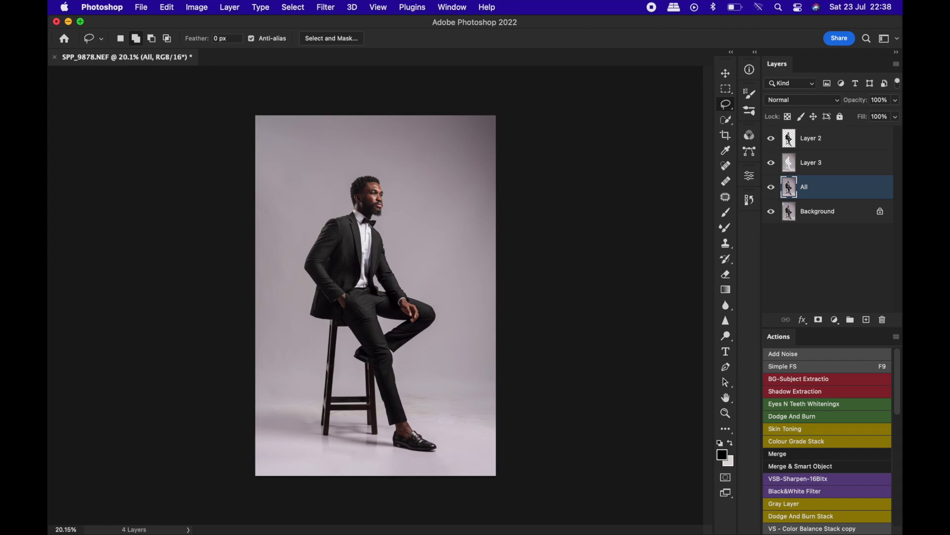
# Rename Layer 3 as Background and Layer 2 as Subject.
pyautogui.doubleClick(818, 165)
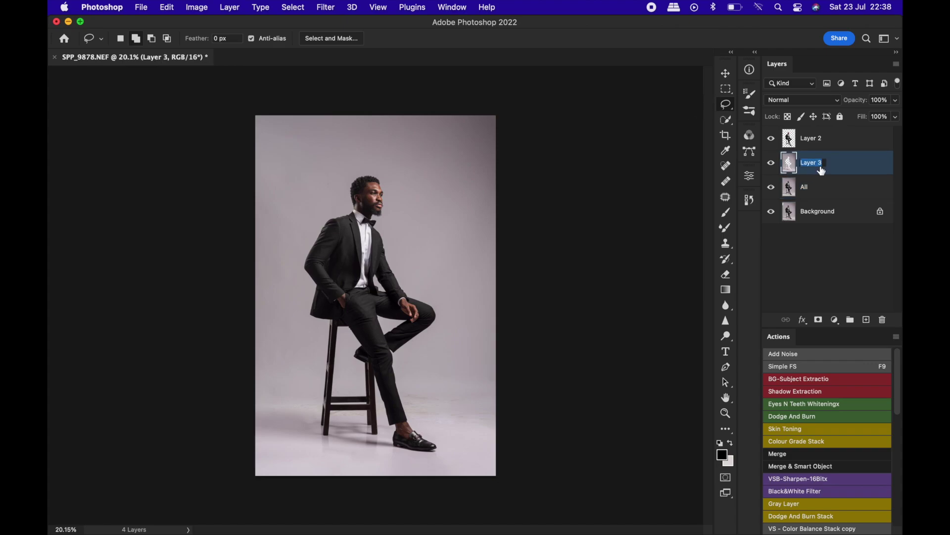
pyautogui.write('Background')
pyautogui.press('Return')
pyautogui.doubleClick(818, 138)
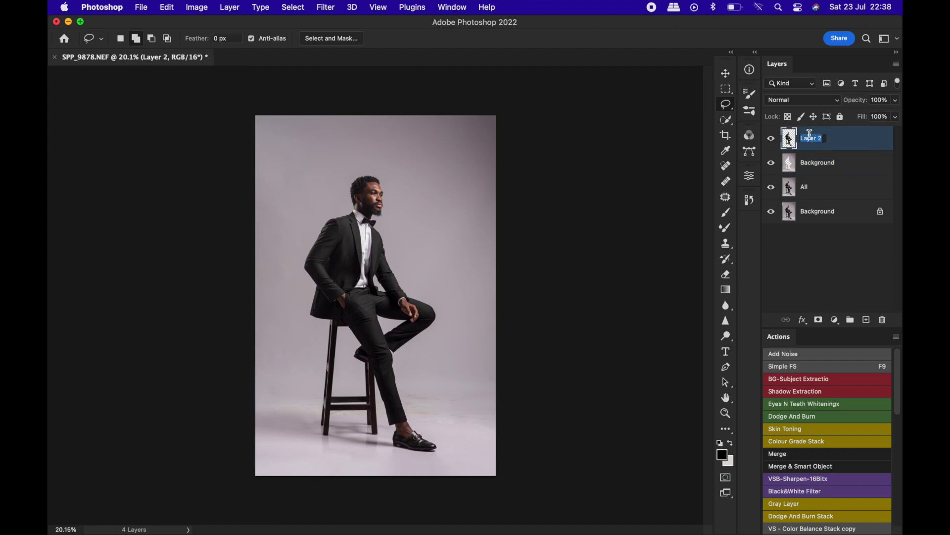
pyautogui.write('Subject')
pyautogui.press('Return')
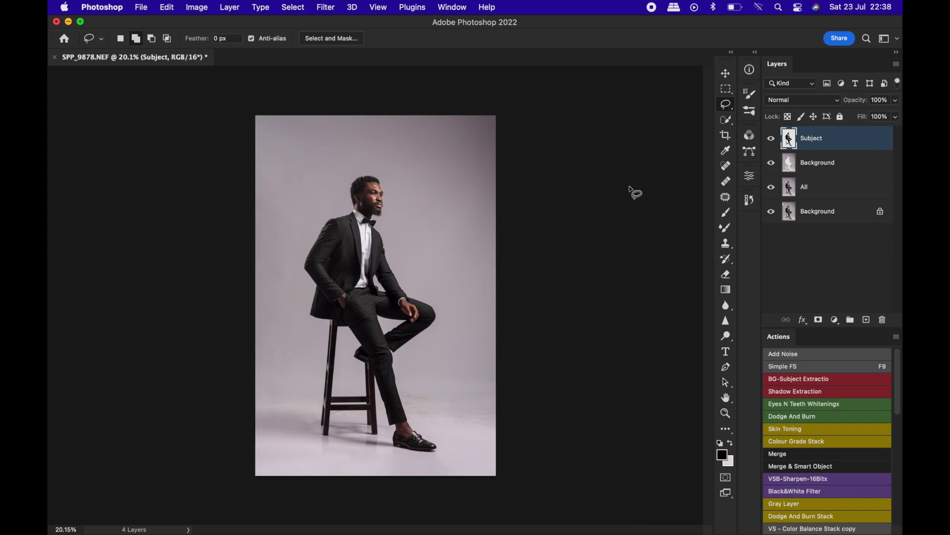
# Hide the Subject layer, select the cut-out Background layer and examine the marks on the floor beside the shoe.
pyautogui.click(772, 138)
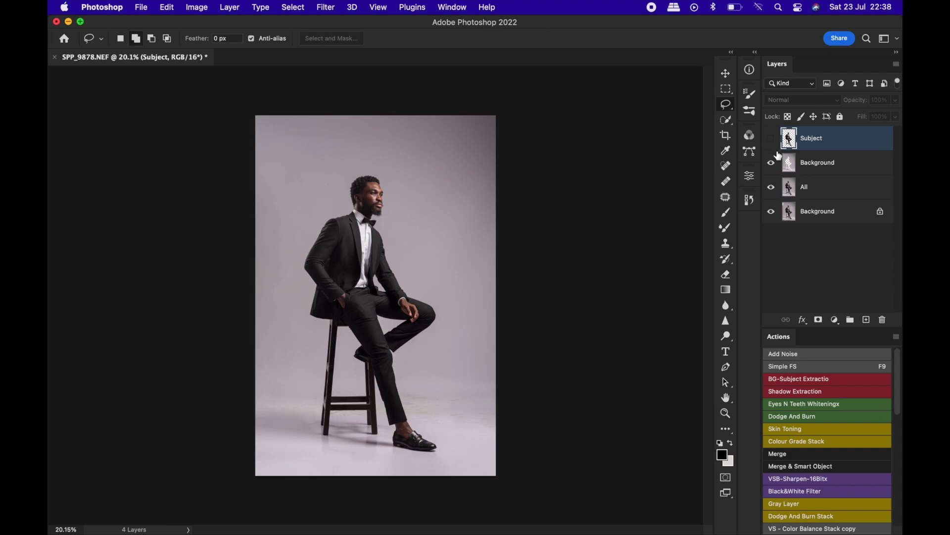
pyautogui.click(772, 138)
pyautogui.click(772, 138)
pyautogui.click(806, 171)
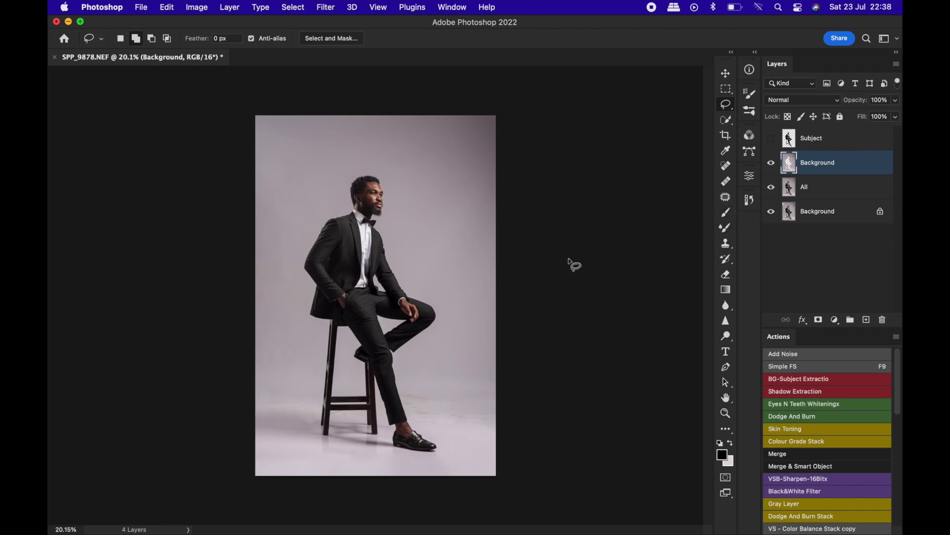
pyautogui.press('z')
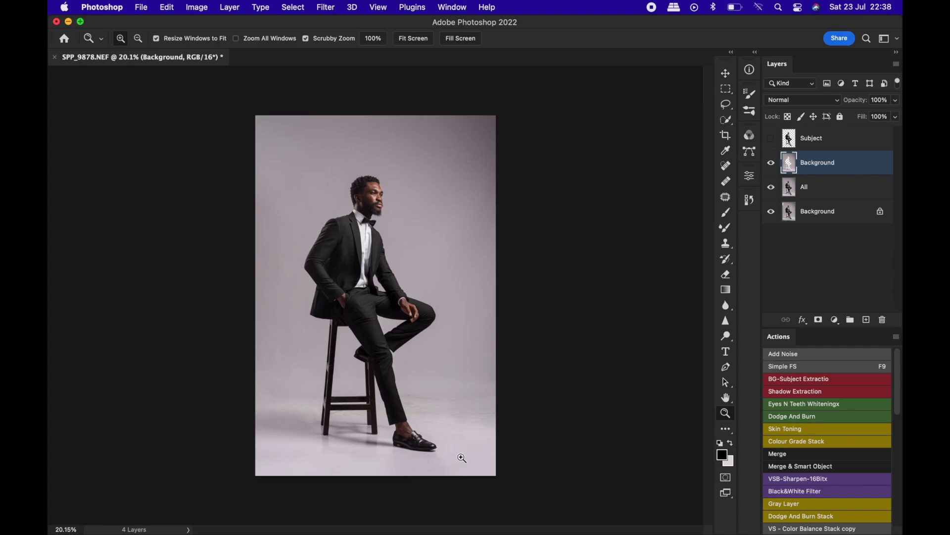
pyautogui.moveTo(367, 461)
pyautogui.mouseDown()
pyautogui.moveTo(467, 456)
pyautogui.moveTo(440, 450)
pyautogui.mouseUp()
pyautogui.press('l')
pyautogui.hscroll(10, 605, 300)
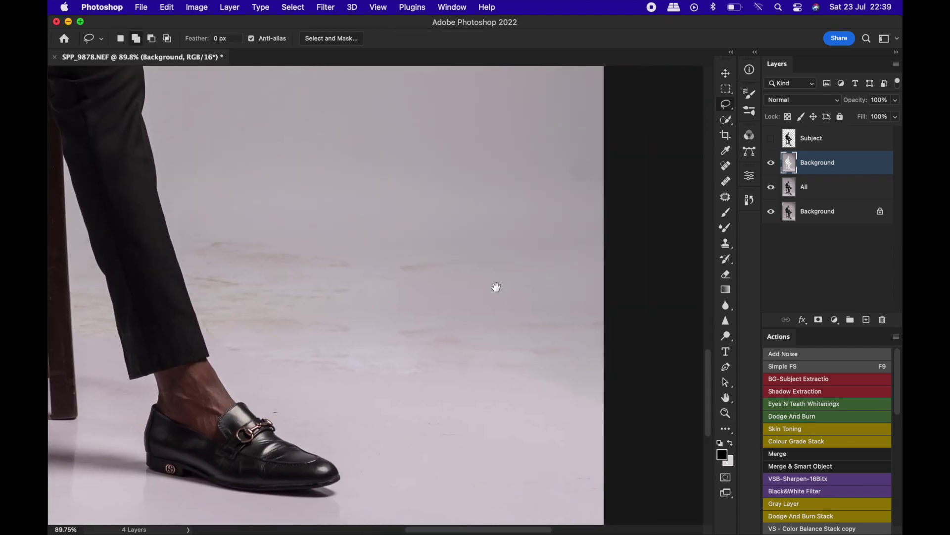
pyautogui.hscroll(-5, 396, 307)
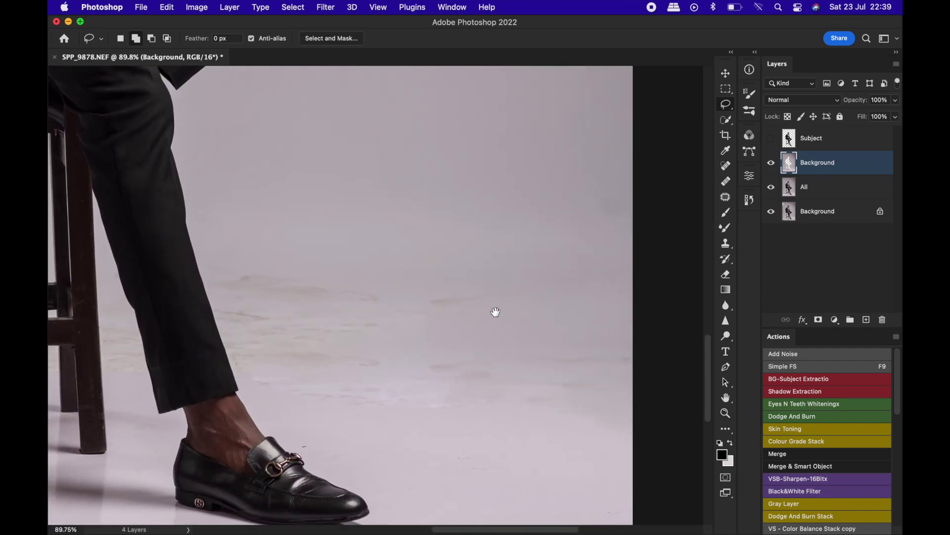
pyautogui.press('super+0')
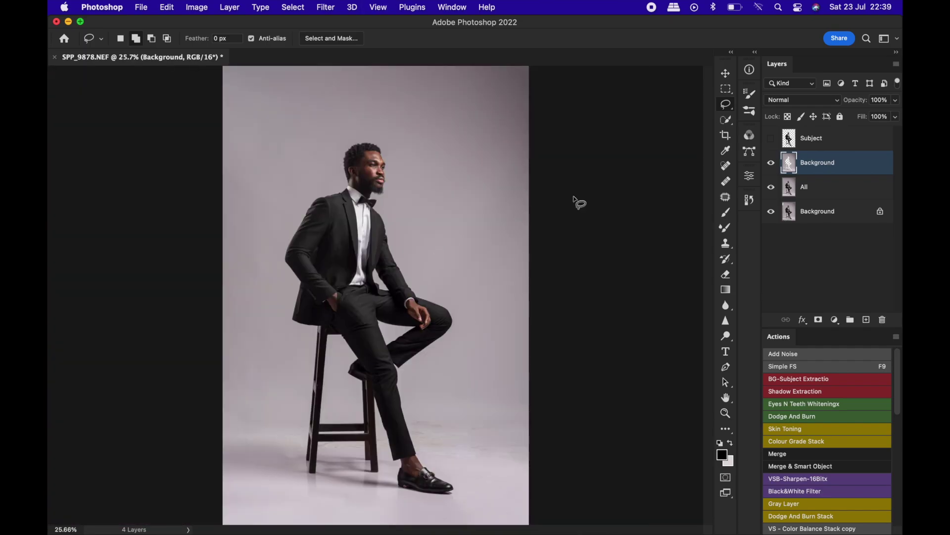
pyautogui.click(327, 7)
pyautogui.moveTo(346, 158)
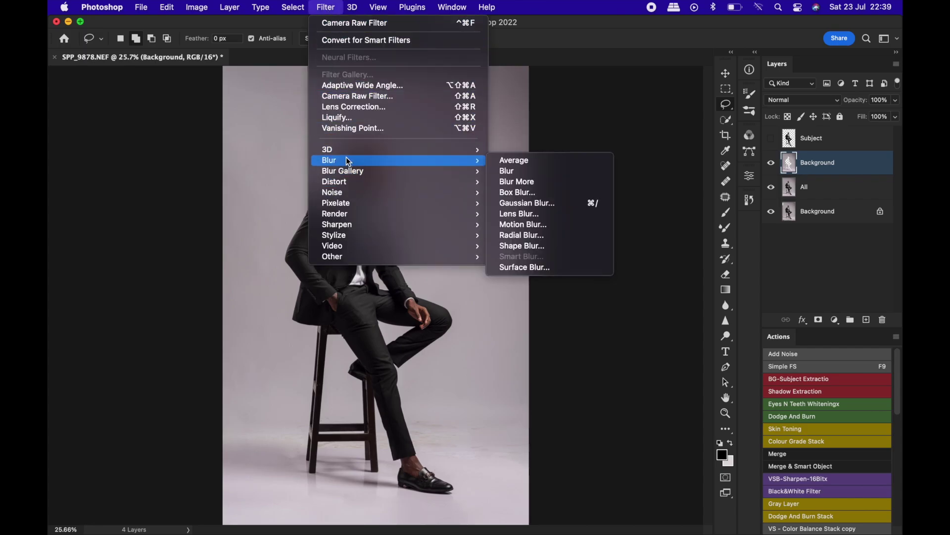
pyautogui.click(529, 203)
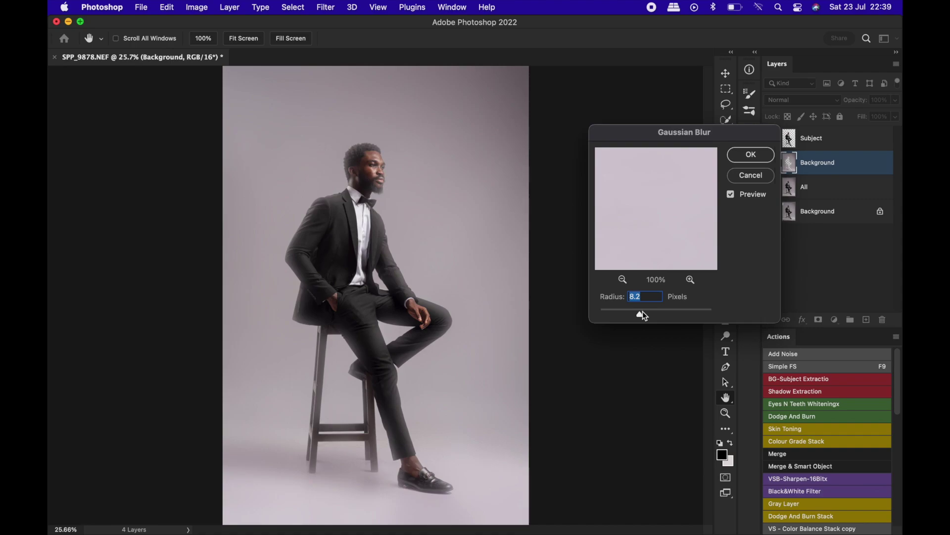
pyautogui.moveTo(643, 311); pyautogui.dragTo(672, 311)
pyautogui.click(757, 177)
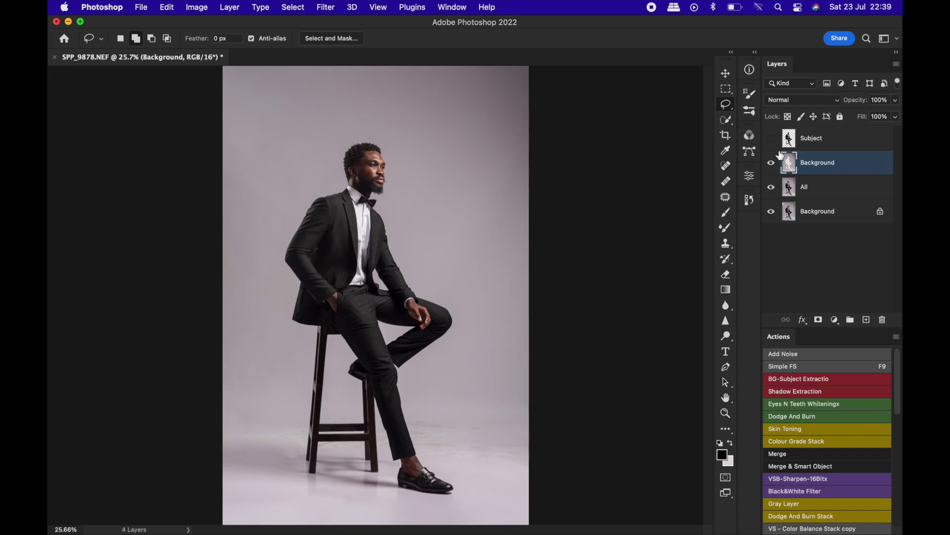
# Show the Subject layer and apply a Gaussian Blur with a 90-pixel radius to the cut-out Background layer beneath it.
pyautogui.click(773, 140)
pyautogui.click(812, 148)
pyautogui.click(821, 163)
pyautogui.click(327, 6)
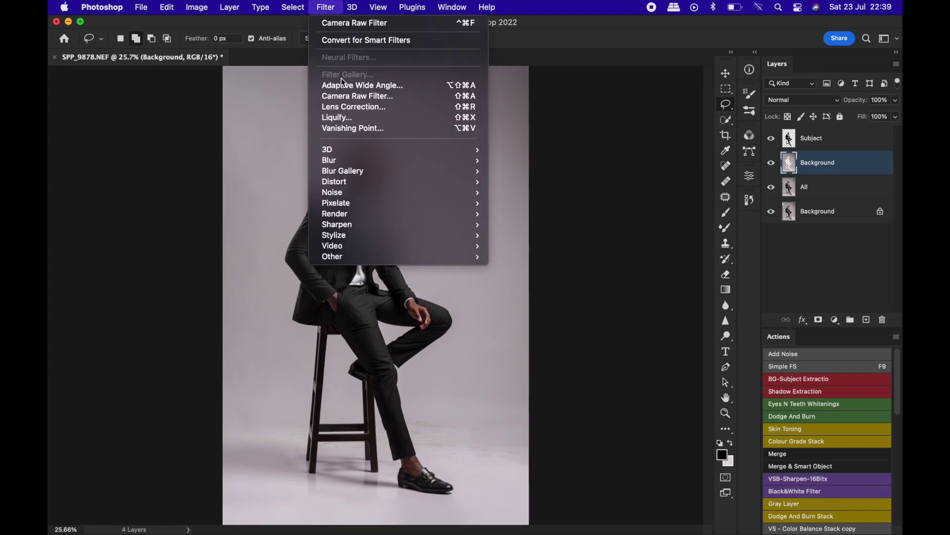
pyautogui.moveTo(395, 162)
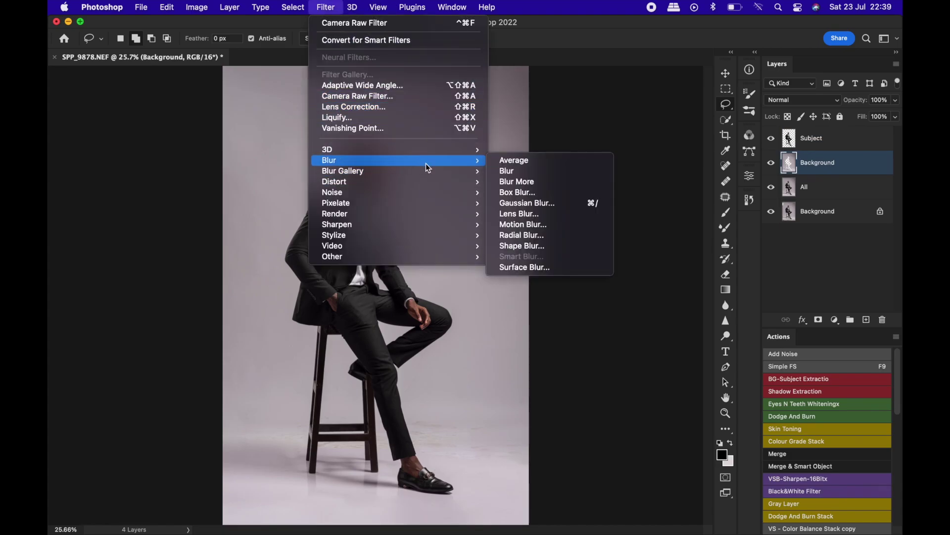
pyautogui.click(539, 203)
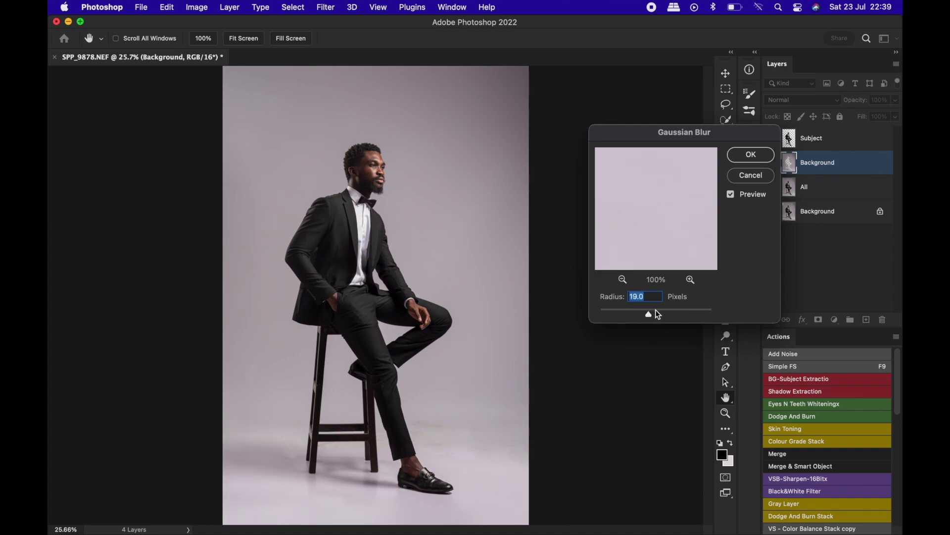
pyautogui.moveTo(656, 310); pyautogui.dragTo(687, 311)
pyautogui.moveTo(646, 313); pyautogui.dragTo(669, 310)
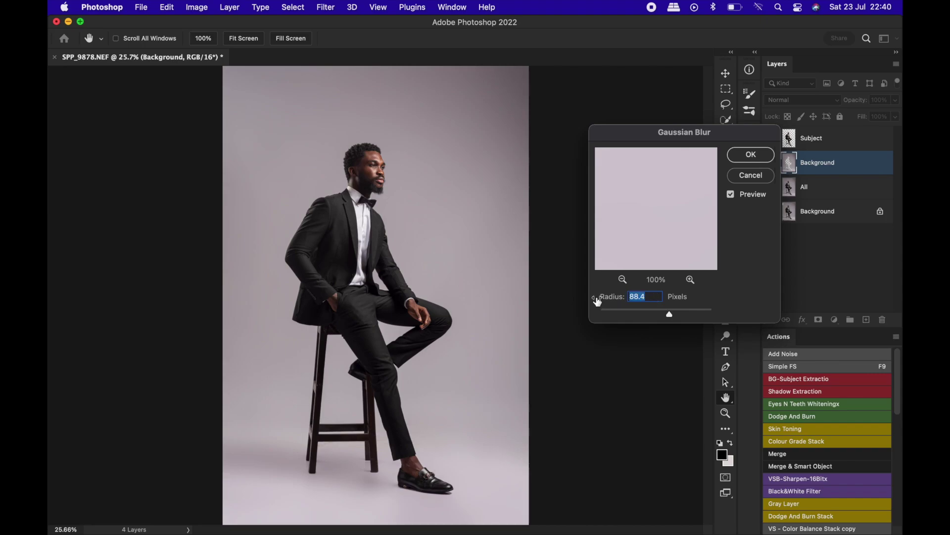
pyautogui.write('90')
pyautogui.press('Return')
pyautogui.press('l')
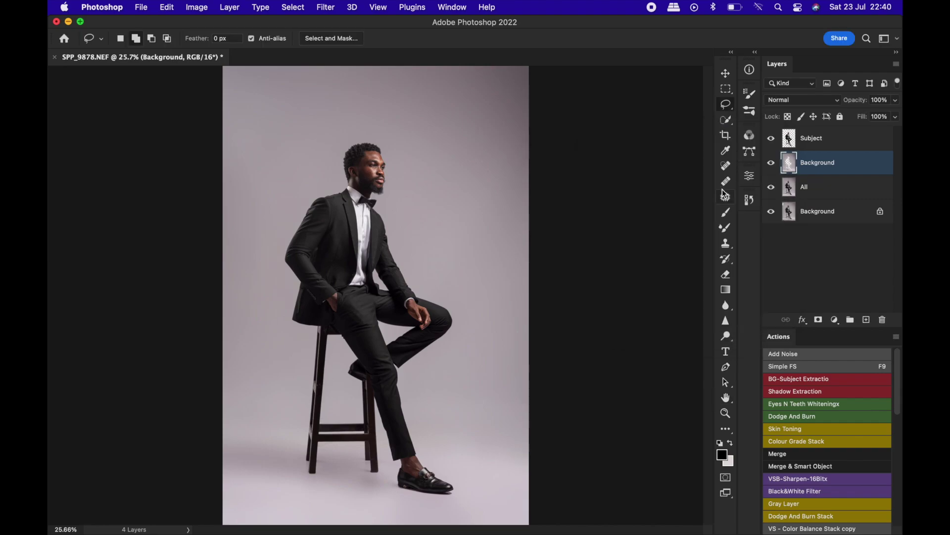
# Compare the backdrop and floor with and without the blurred Background layer, checking the area around the stool legs and shoe.
pyautogui.click(773, 165)
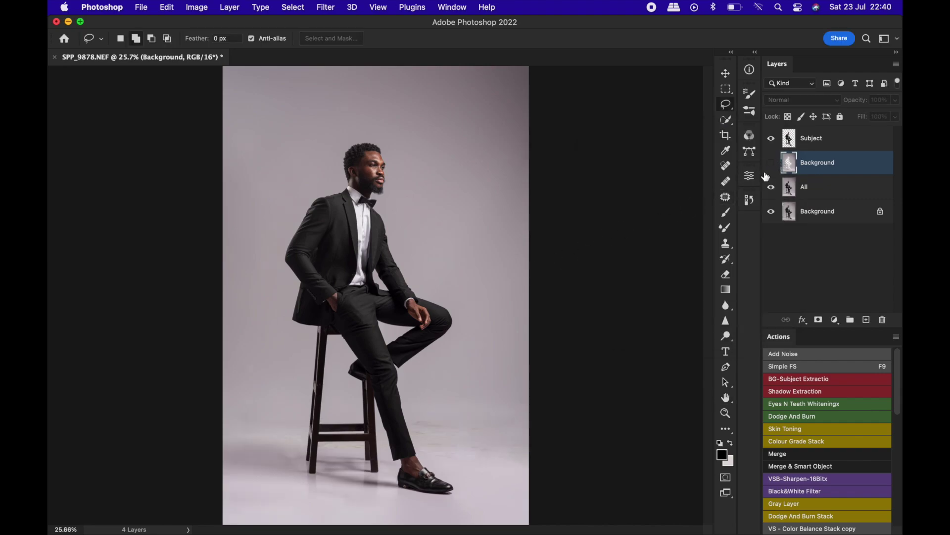
pyautogui.click(771, 163)
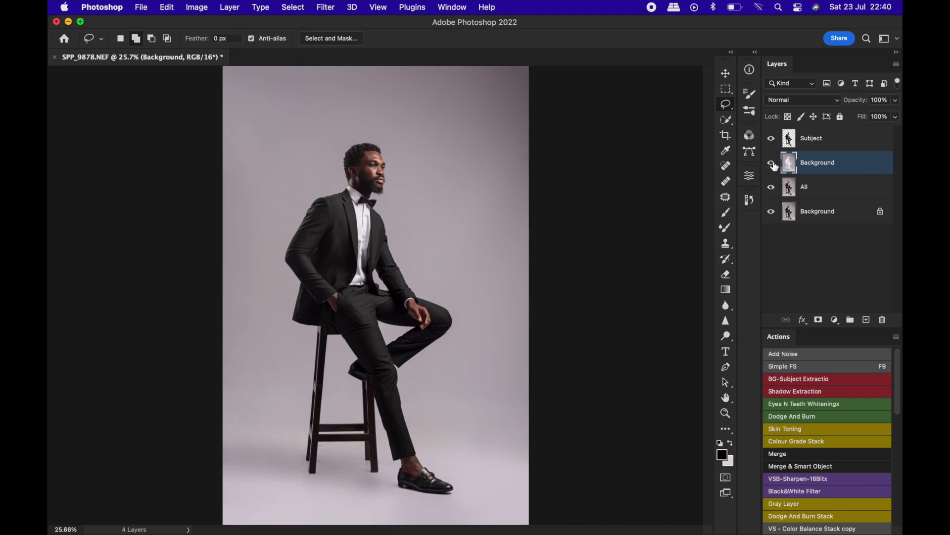
pyautogui.click(772, 165)
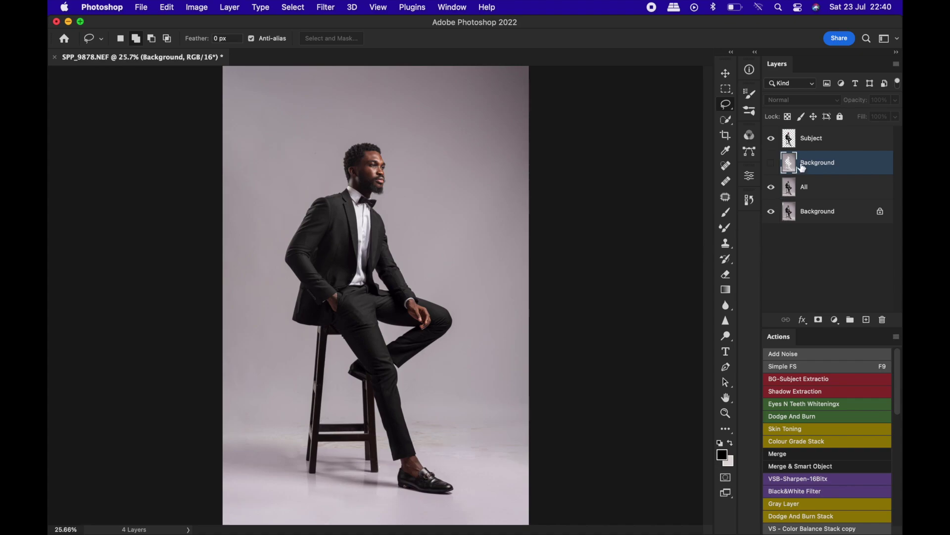
pyautogui.click(771, 163)
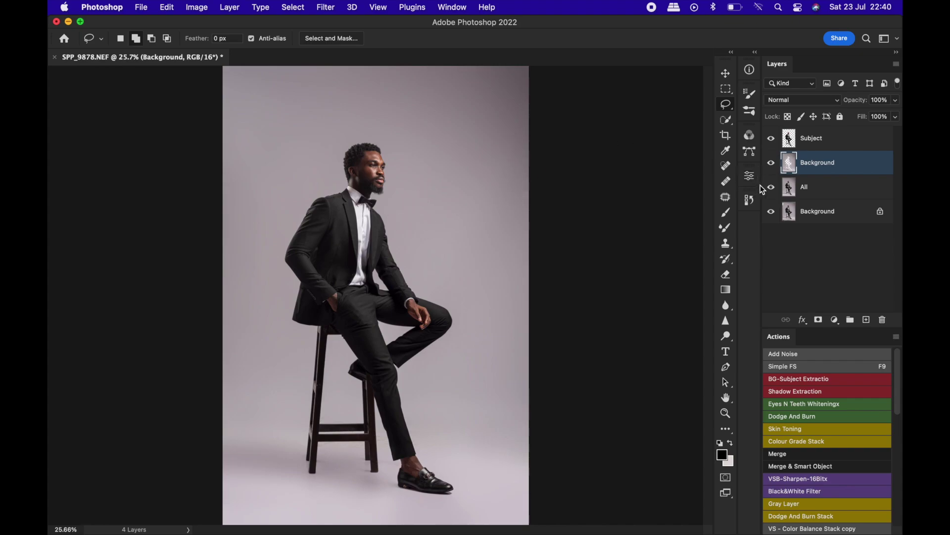
pyautogui.click(771, 163)
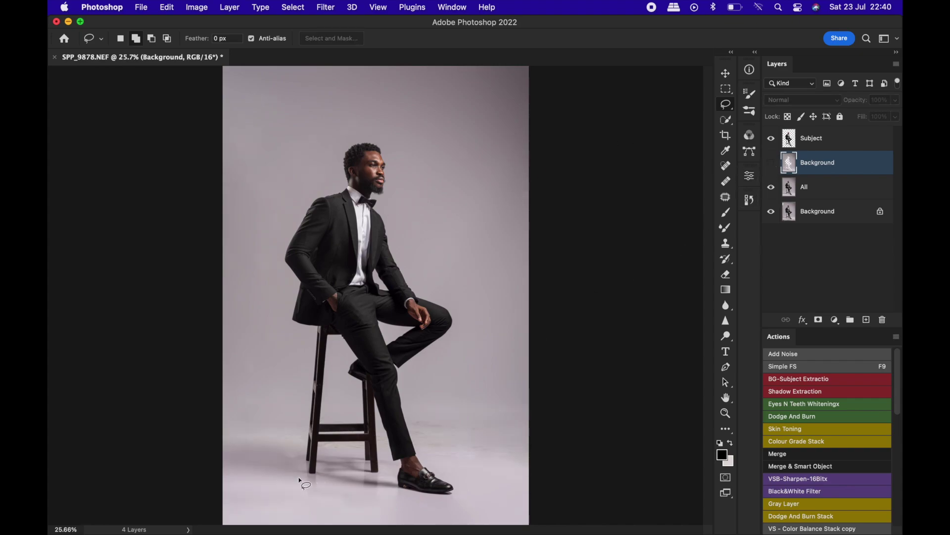
pyautogui.press('z')
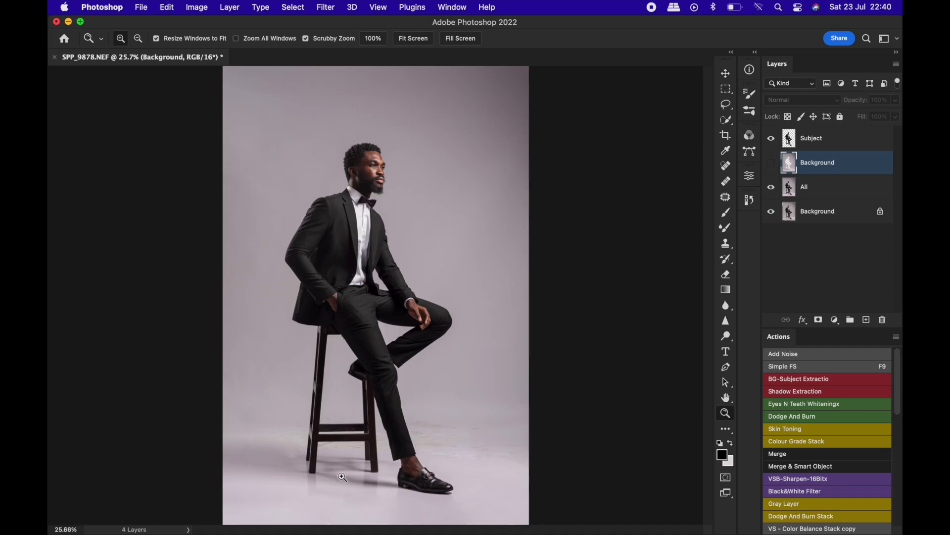
pyautogui.moveTo(335, 478); pyautogui.dragTo(341, 473)
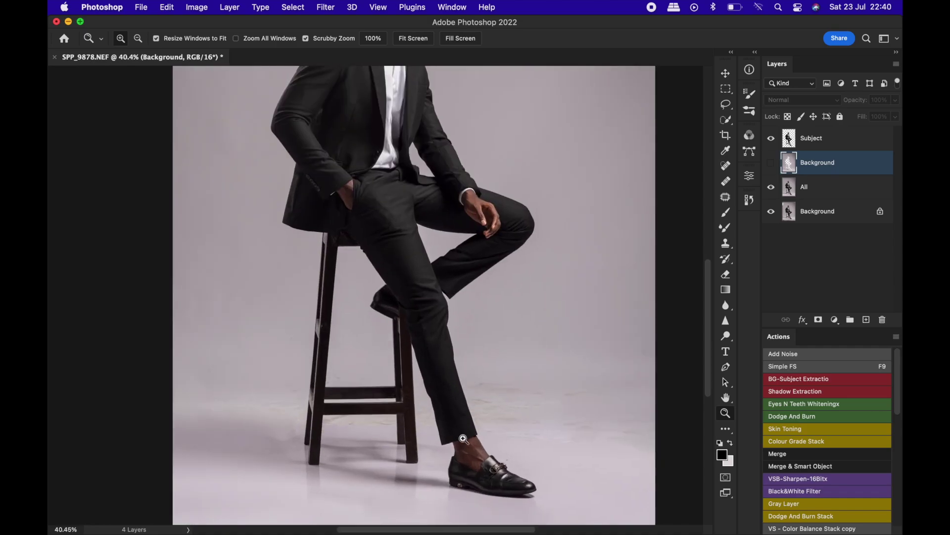
pyautogui.press('l')
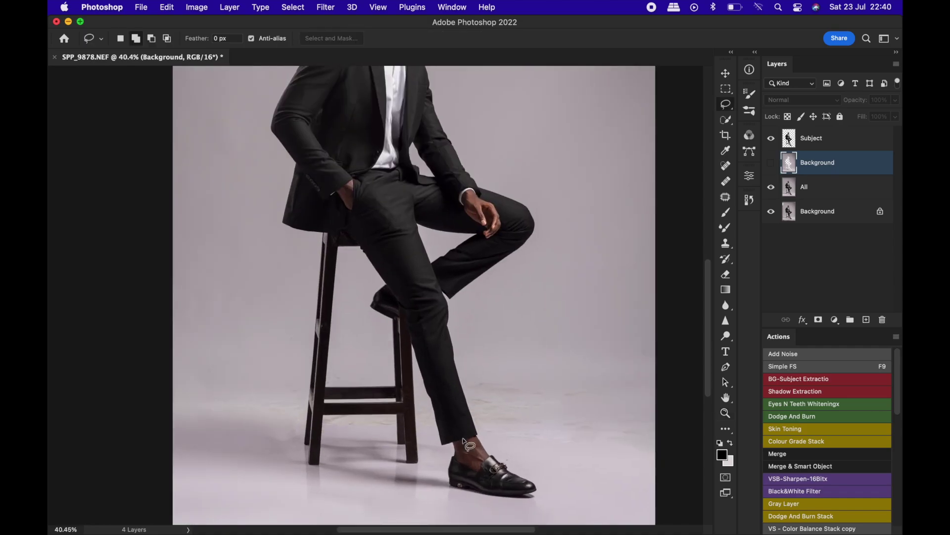
pyautogui.press('super+0')
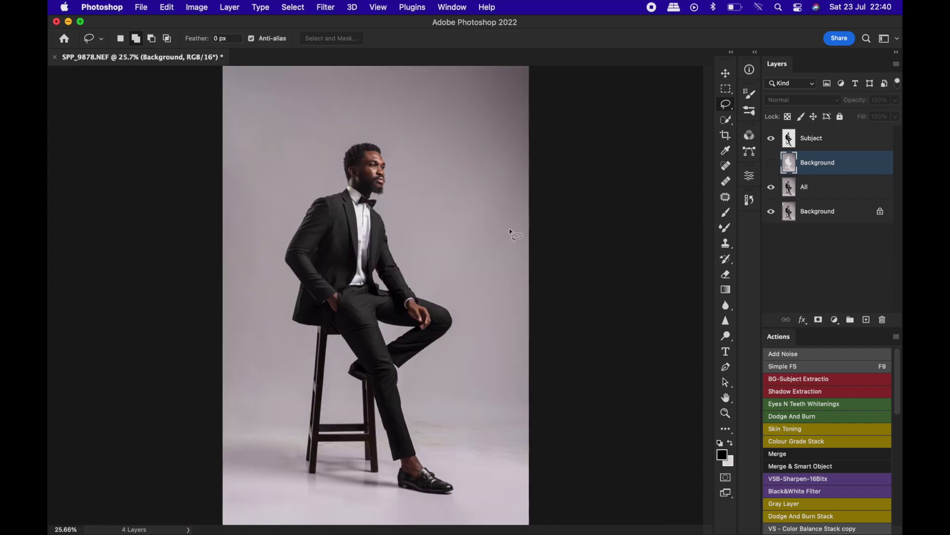
pyautogui.click(771, 163)
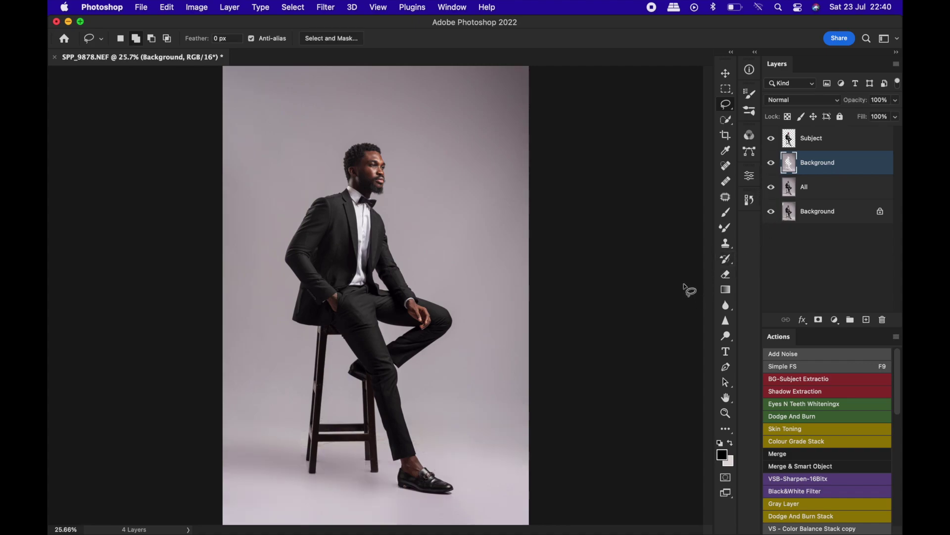
# Examine the blurred backdrop beside the man's knee and close up around the edges of his hair.
pyautogui.press('z')
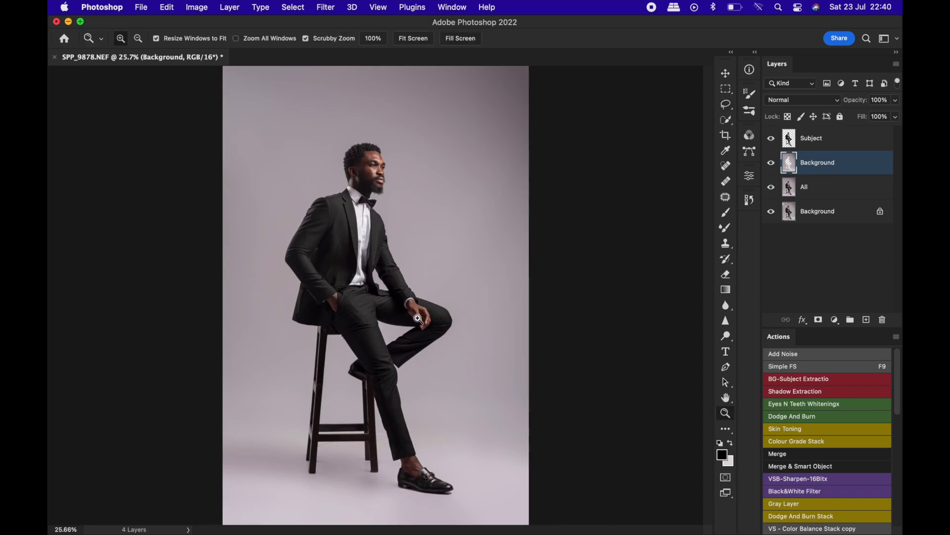
pyautogui.click(397, 318)
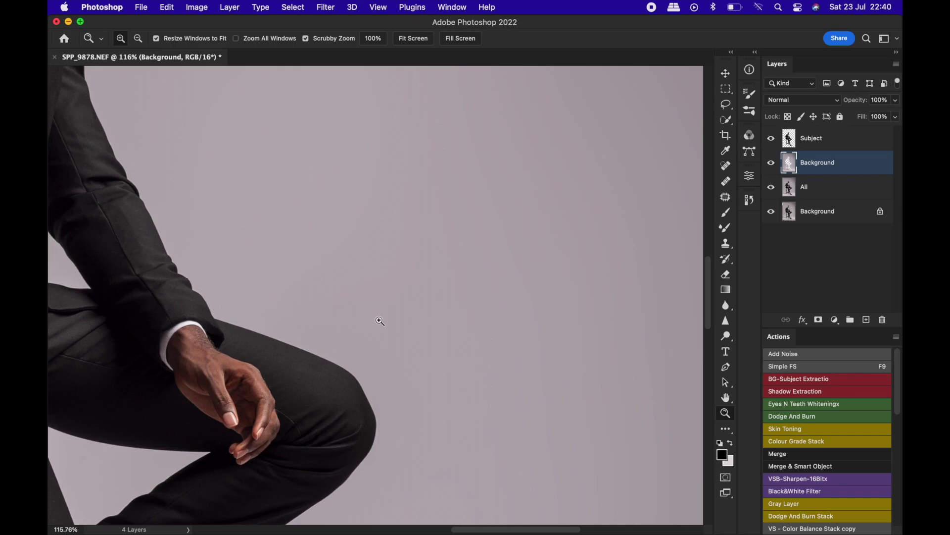
pyautogui.moveTo(417, 317); pyautogui.dragTo(391, 318)
pyautogui.press('l')
pyautogui.press('z')
pyautogui.press('super+0')
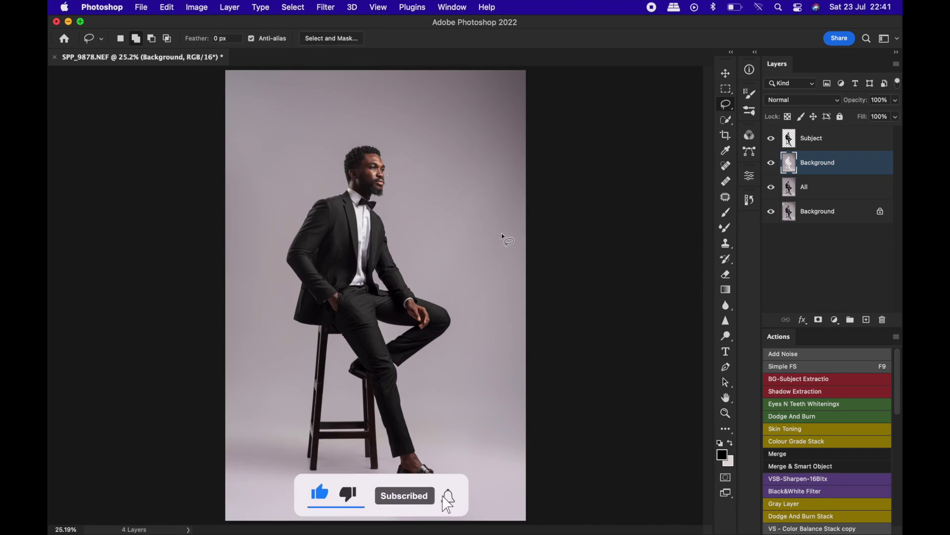
pyautogui.press('z')
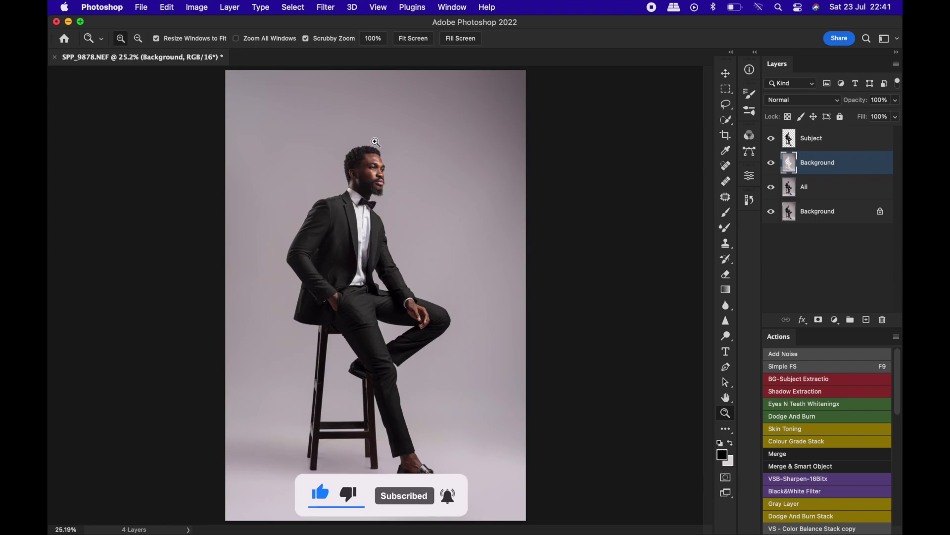
pyautogui.moveTo(403, 166)
pyautogui.mouseDown()
pyautogui.moveTo(428, 156)
pyautogui.moveTo(485, 170)
pyautogui.moveTo(485, 183)
pyautogui.mouseUp()
pyautogui.press('l')
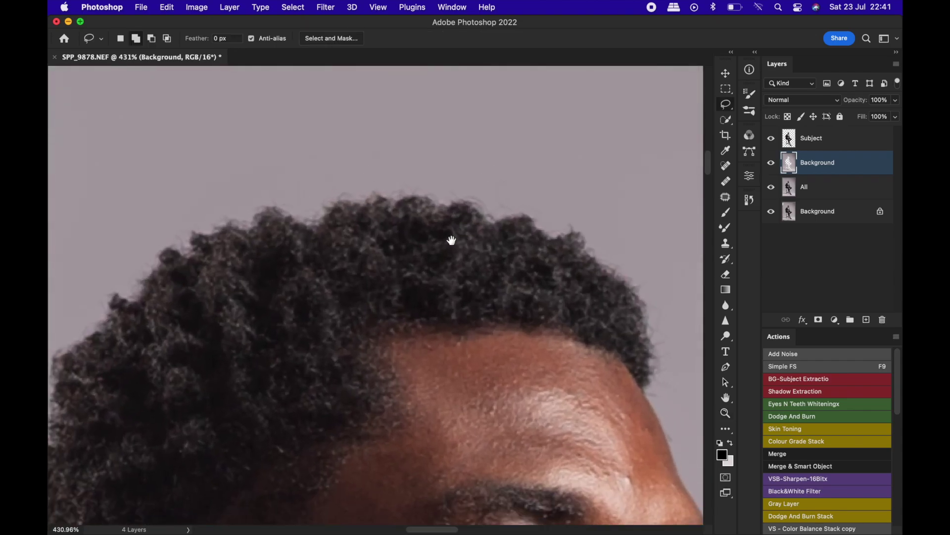
pyautogui.moveTo(450, 240); pyautogui.dragTo(308, 185)
pyautogui.press('z')
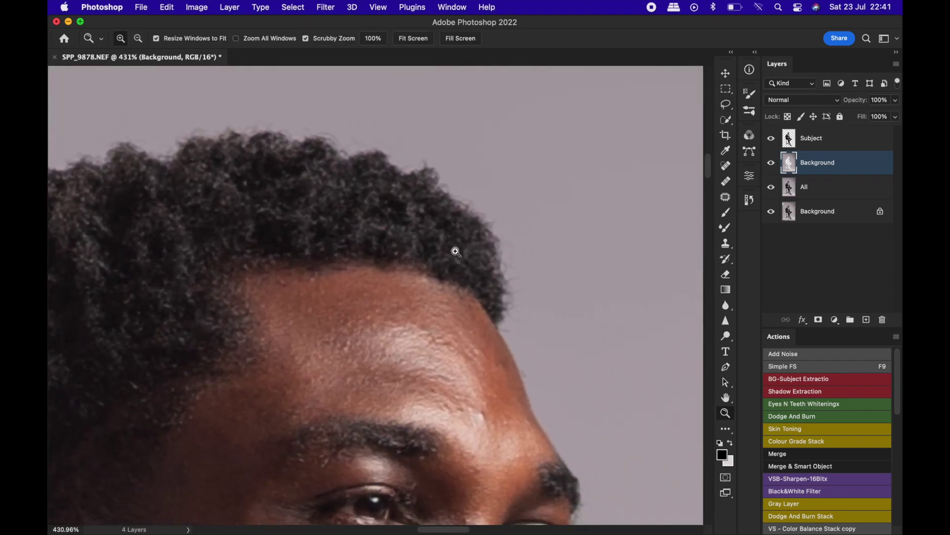
pyautogui.moveTo(454, 250); pyautogui.dragTo(480, 255)
pyautogui.press('l')
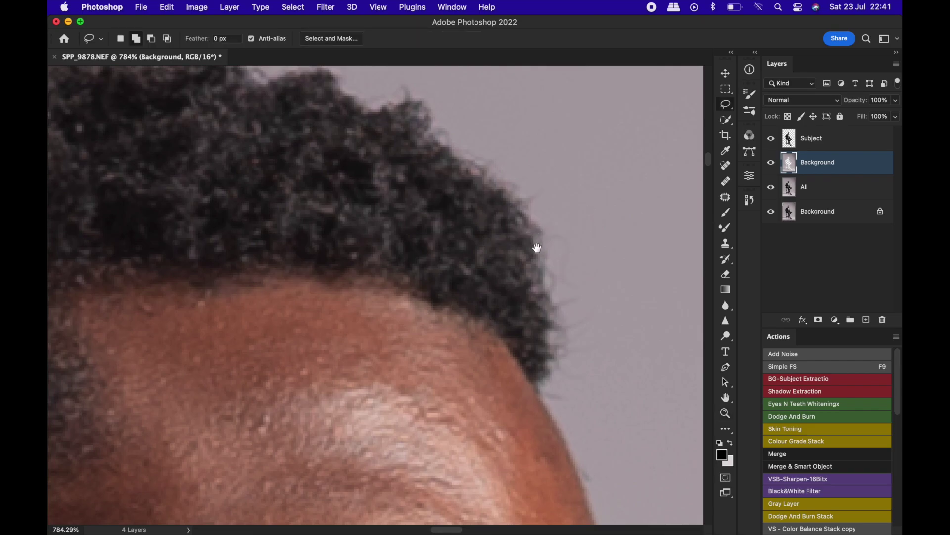
pyautogui.moveTo(537, 248); pyautogui.dragTo(324, 250)
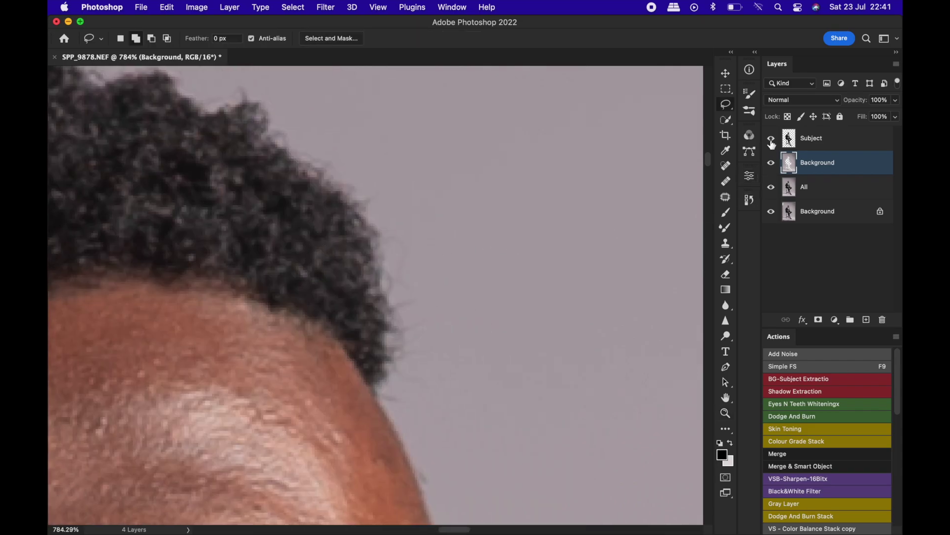
# Compare the backdrop texture beside the hair with the original photo by hiding and reshowing the Subject, cut-out Background and All layers.
pyautogui.moveTo(772, 143); pyautogui.dragTo(771, 193)
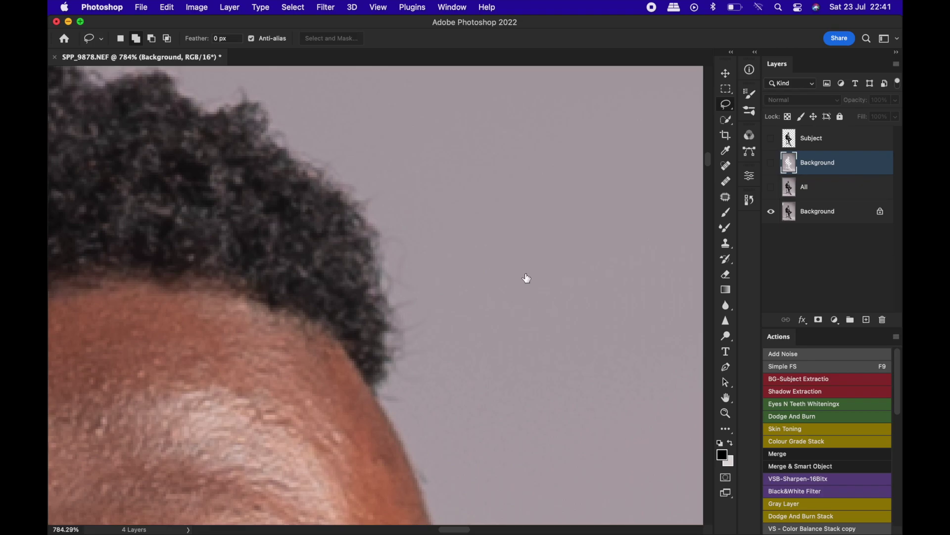
pyautogui.press('z')
pyautogui.moveTo(442, 214)
pyautogui.mouseDown()
pyautogui.moveTo(470, 223)
pyautogui.moveTo(453, 223)
pyautogui.mouseUp()
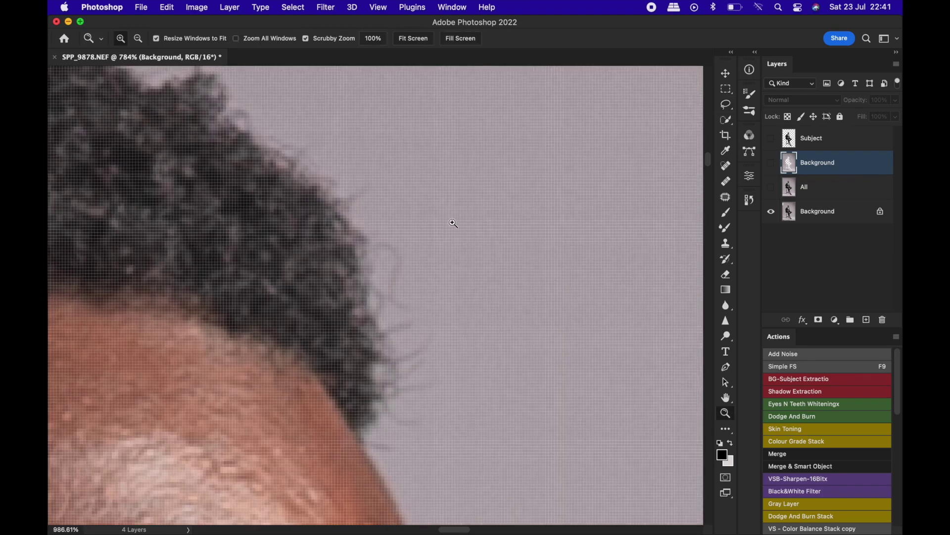
pyautogui.press('l')
pyautogui.press('z')
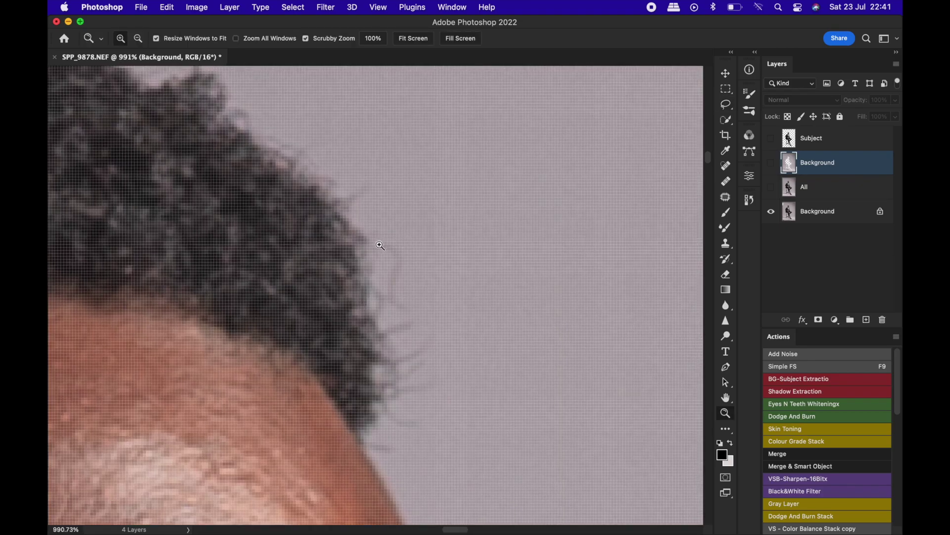
pyautogui.keyDown('alt'); pyautogui.click(380, 245); pyautogui.keyUp('alt')
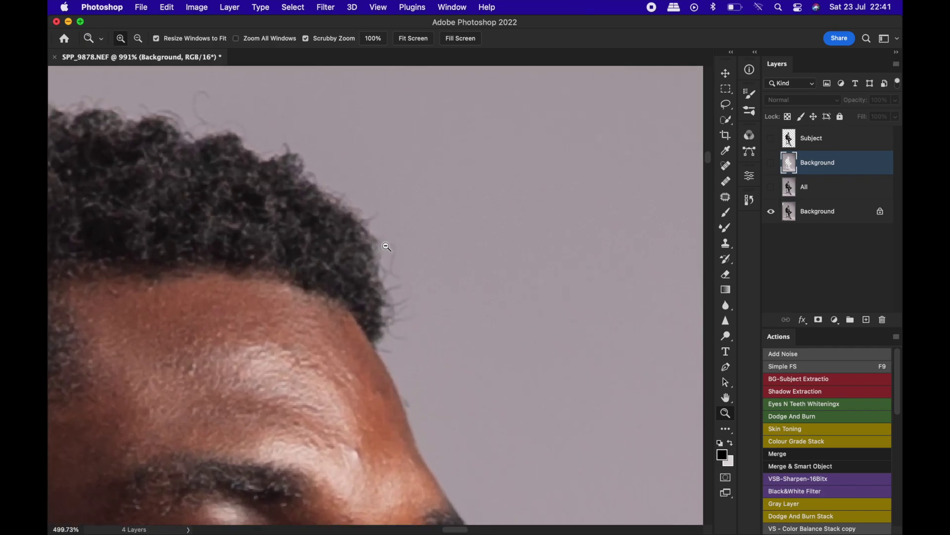
pyautogui.moveTo(387, 246); pyautogui.dragTo(413, 244)
pyautogui.press('l')
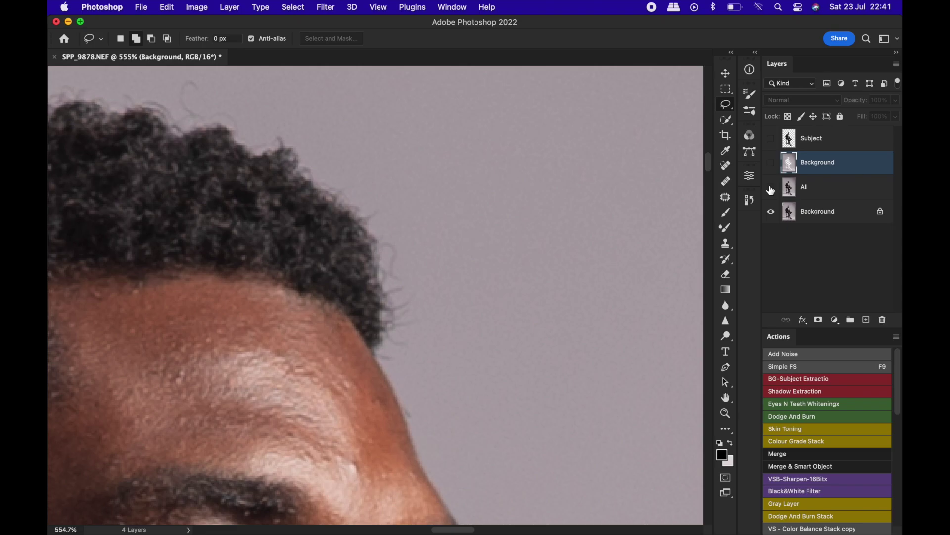
pyautogui.moveTo(771, 139); pyautogui.dragTo(773, 196)
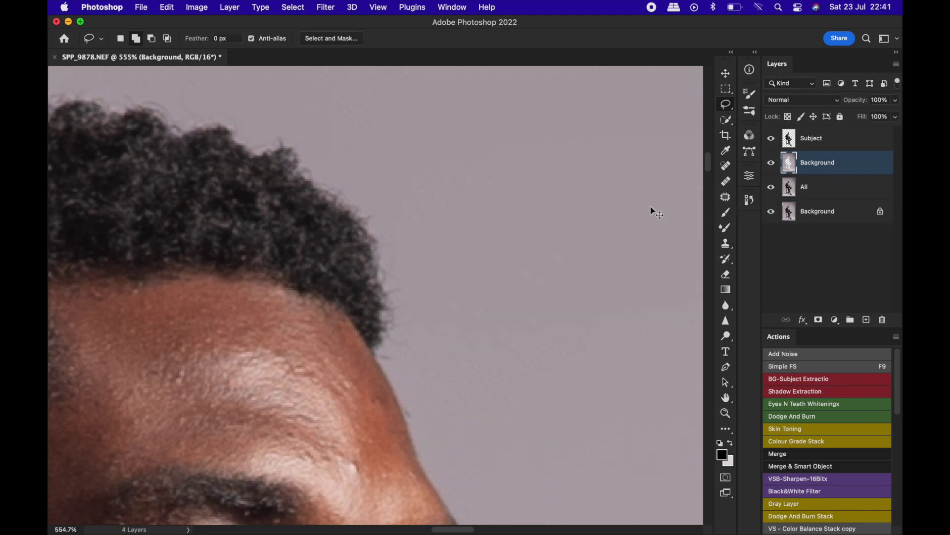
pyautogui.press('super+0')
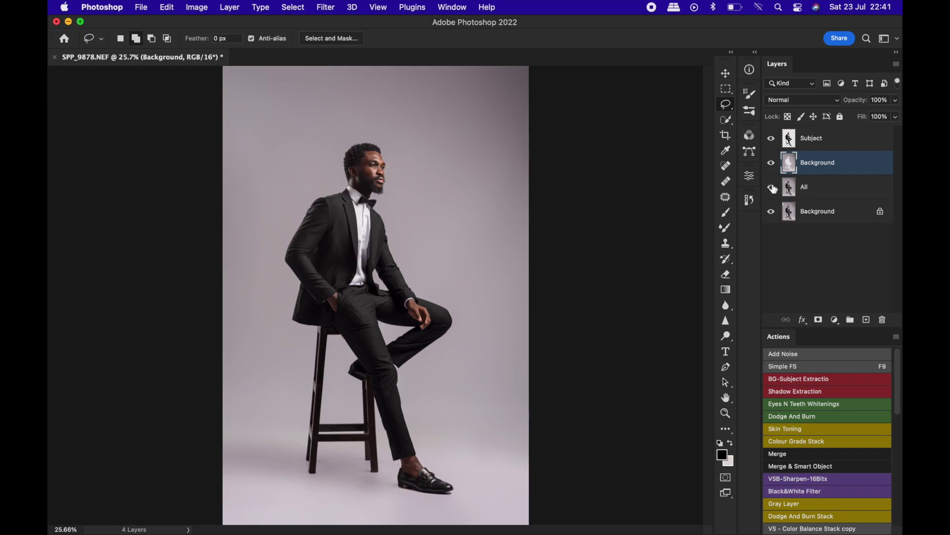
# Apply Add Noise to the cut-out Background layer with an amount of 2%, Gaussian distribution and Monochromatic enabled.
pyautogui.click(327, 7)
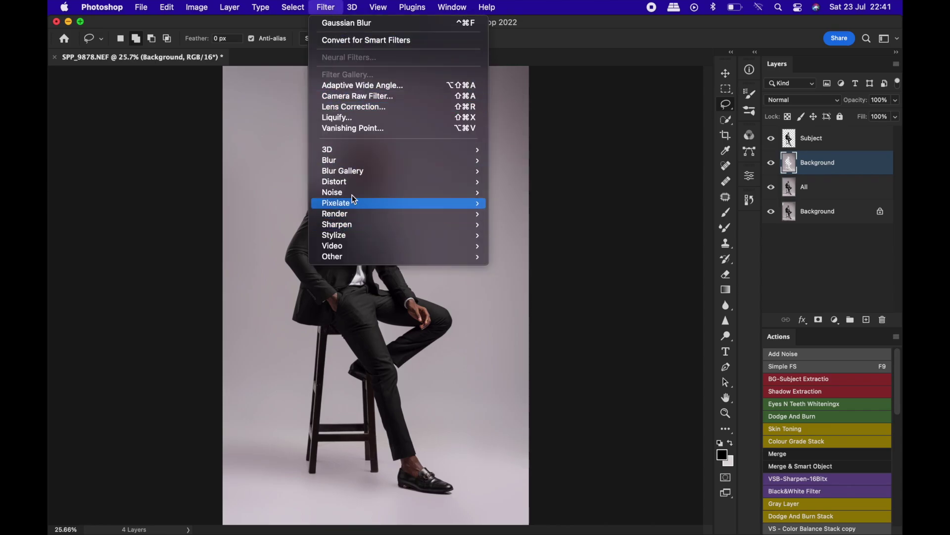
pyautogui.moveTo(430, 193)
pyautogui.click(531, 192)
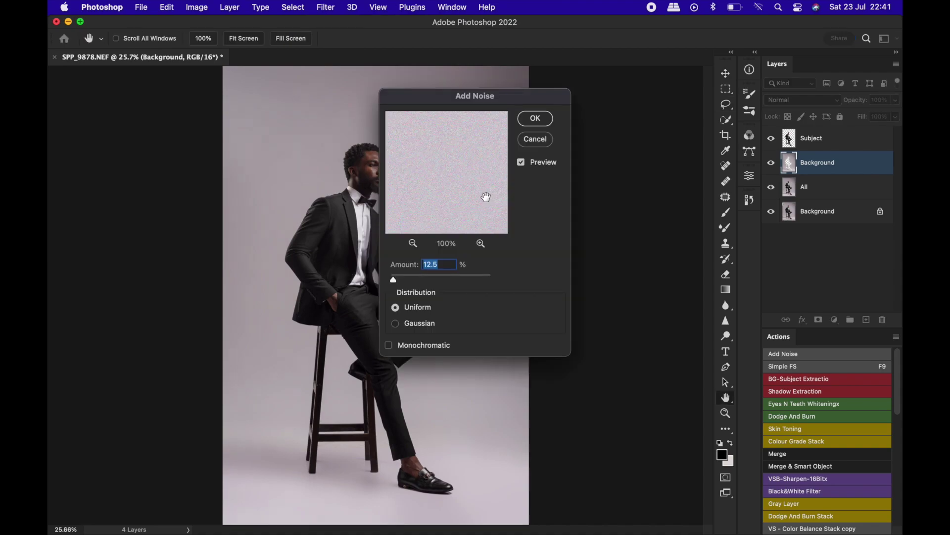
pyautogui.moveTo(457, 97); pyautogui.dragTo(583, 119)
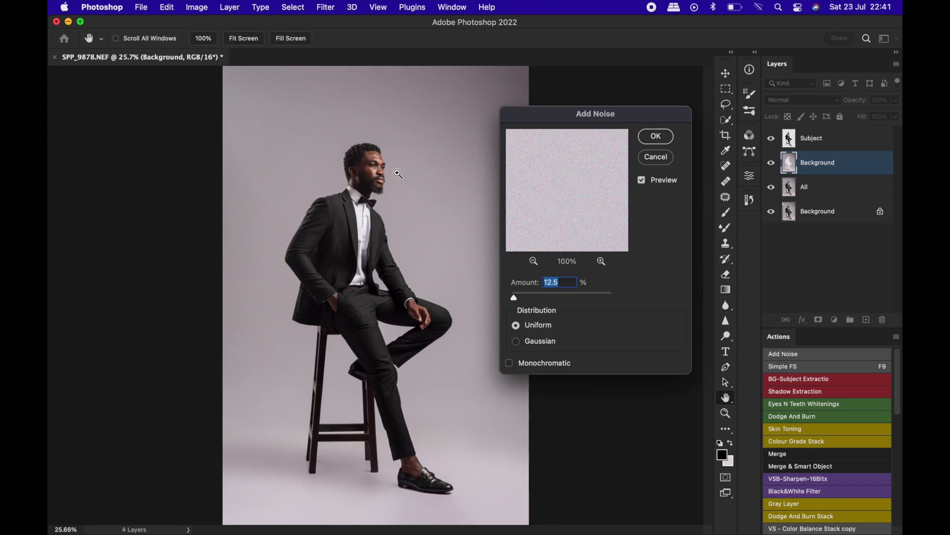
pyautogui.press('super+plus')
pyautogui.press('super+plus')
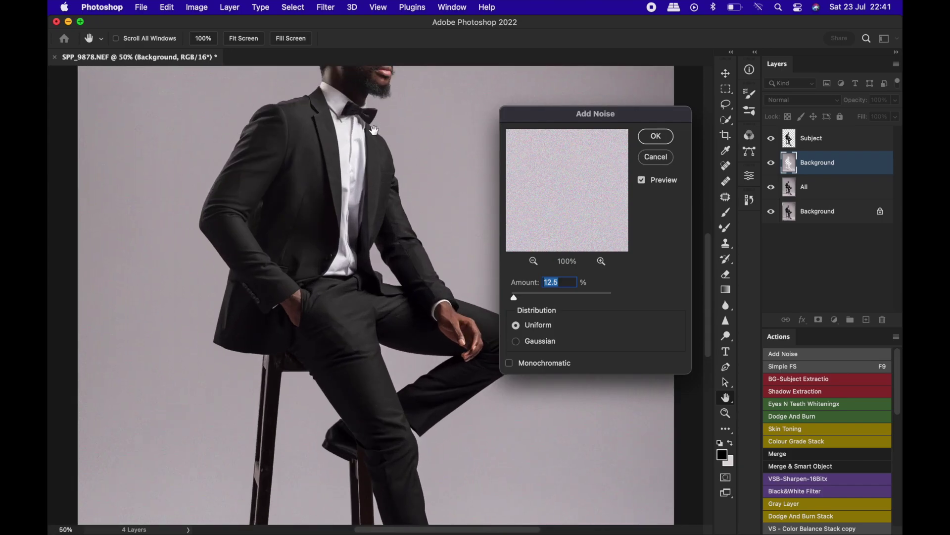
pyautogui.moveTo(347, 193); pyautogui.dragTo(308, 394)
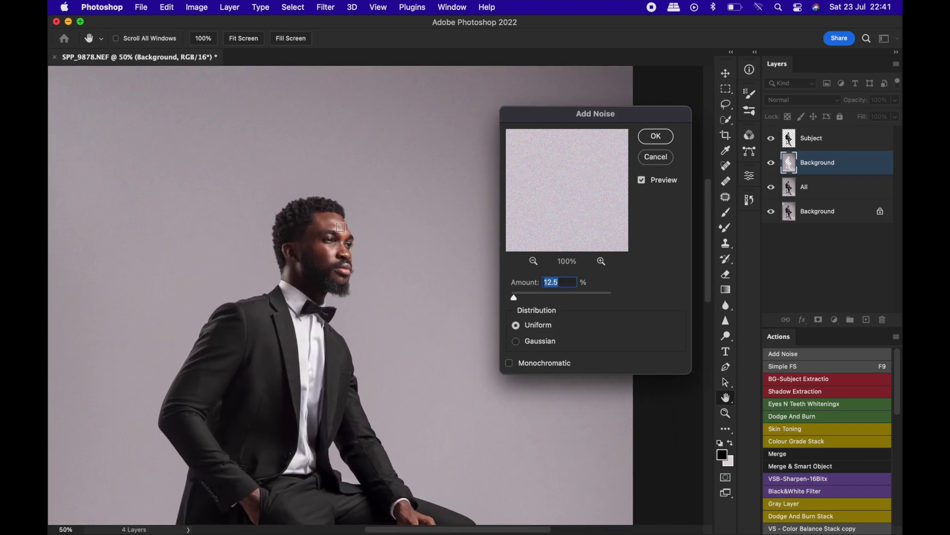
pyautogui.click(351, 232)
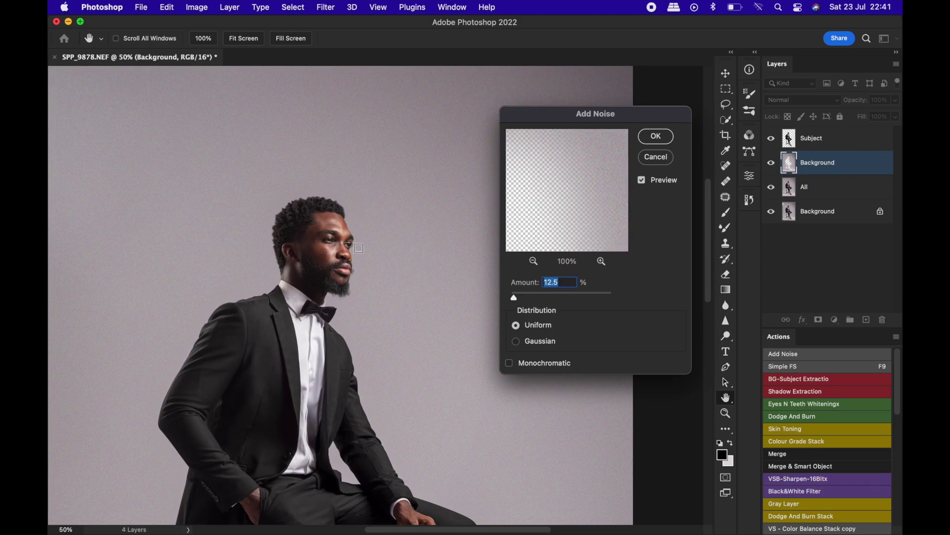
pyautogui.keyDown('super'); pyautogui.click(360, 248); pyautogui.keyUp('super')
pyautogui.keyDown('super'); pyautogui.click(360, 249); pyautogui.keyUp('super')
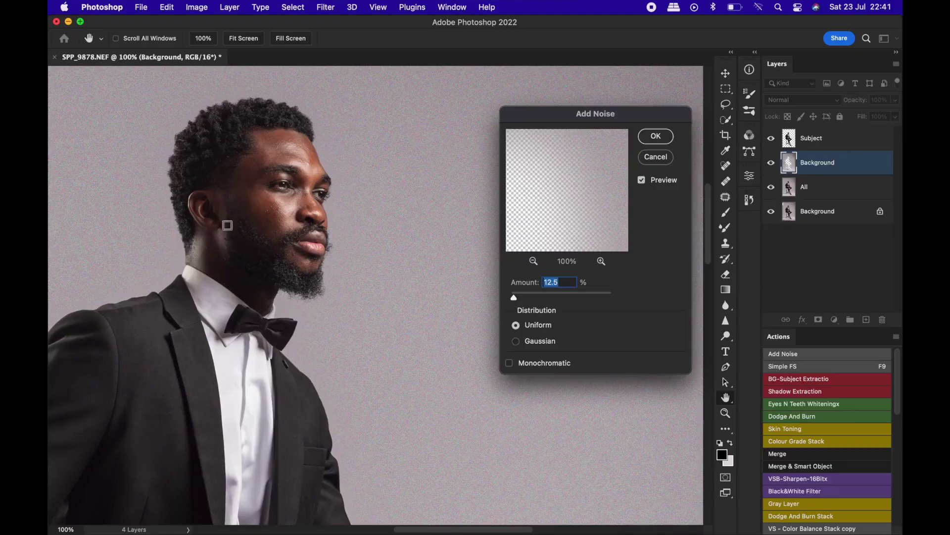
pyautogui.click(510, 367)
pyautogui.click(538, 346)
pyautogui.click(538, 327)
pyautogui.write('2')
pyautogui.click(516, 341)
pyautogui.press('Return')
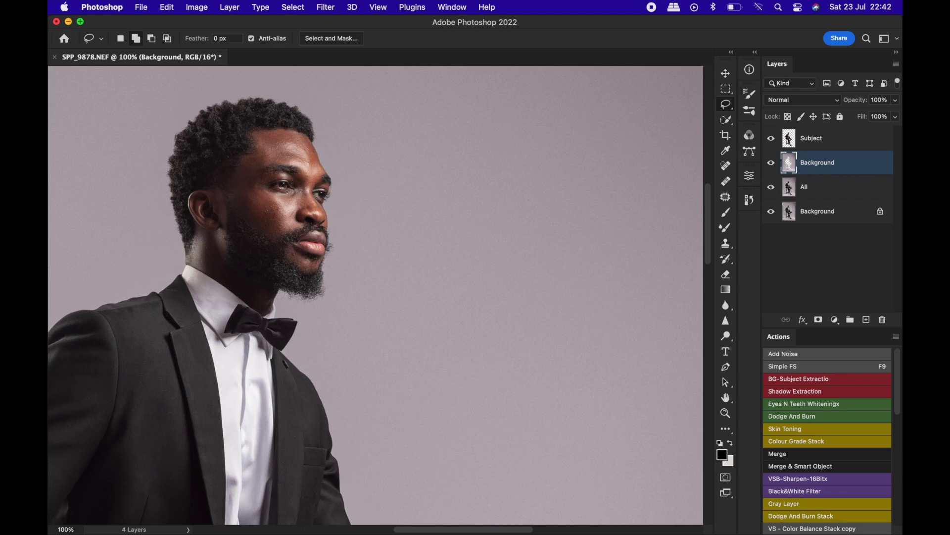
pyautogui.press('super+0')
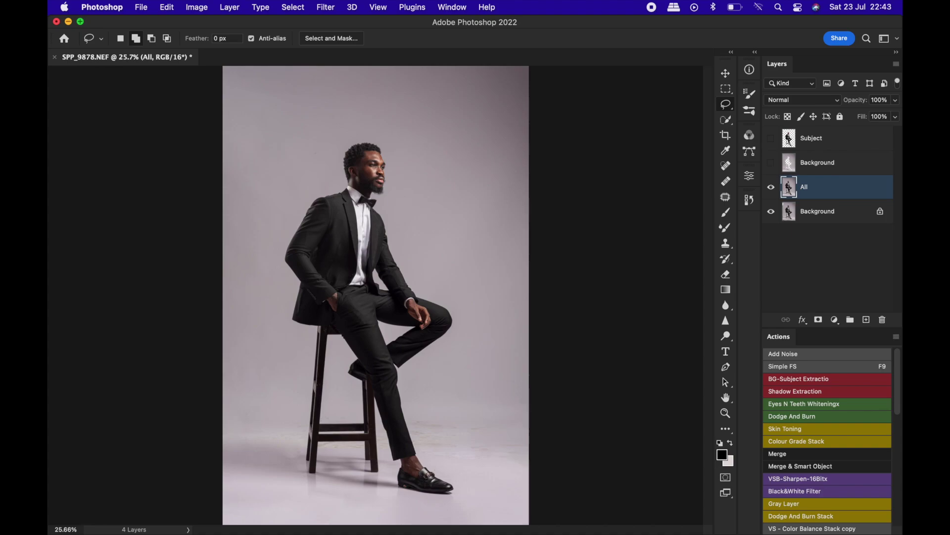
# Lasso the floor shadow from the image's left edge past the stool legs to the shoe and copy it from the All layer to a new layer.
pyautogui.rightClick(725, 104)
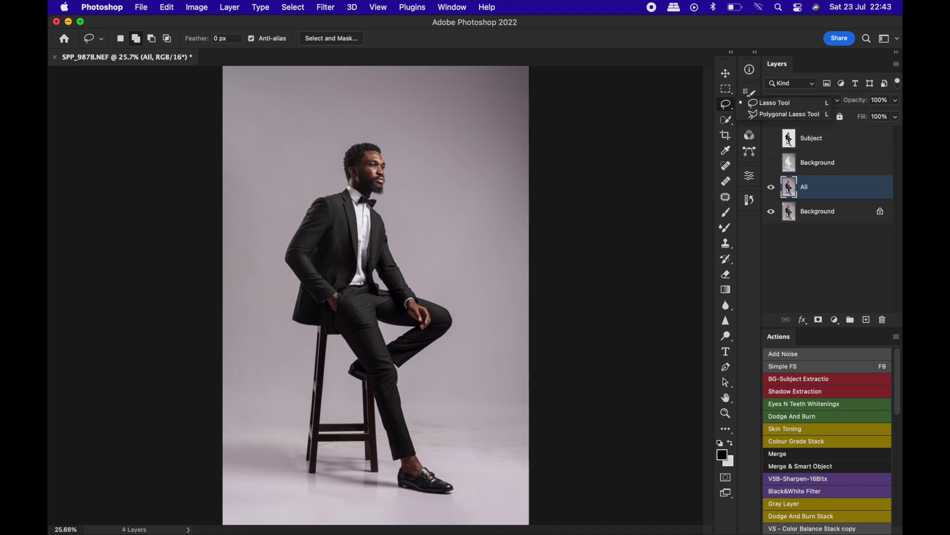
pyautogui.click(776, 103)
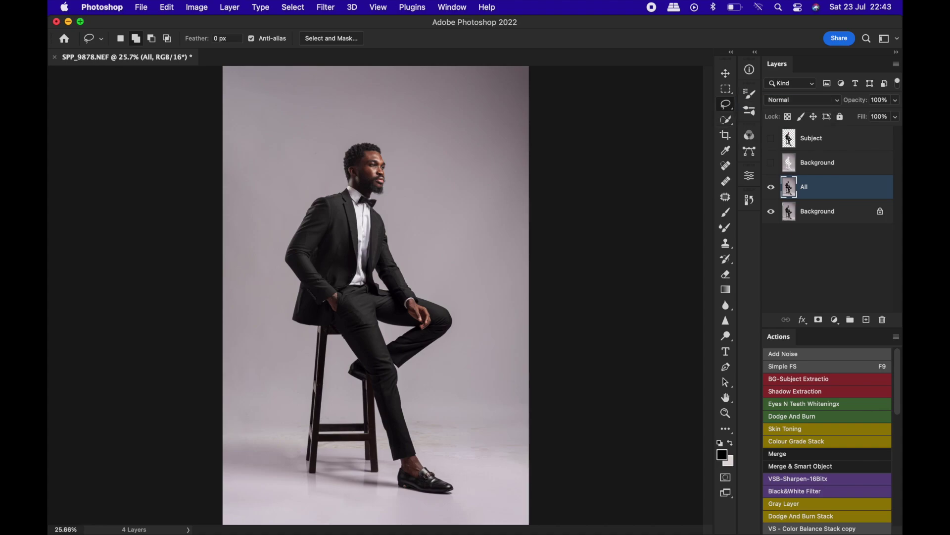
pyautogui.moveTo(223, 432)
pyautogui.mouseDown()
pyautogui.moveTo(244, 476)
pyautogui.moveTo(389, 501)
pyautogui.mouseUp()
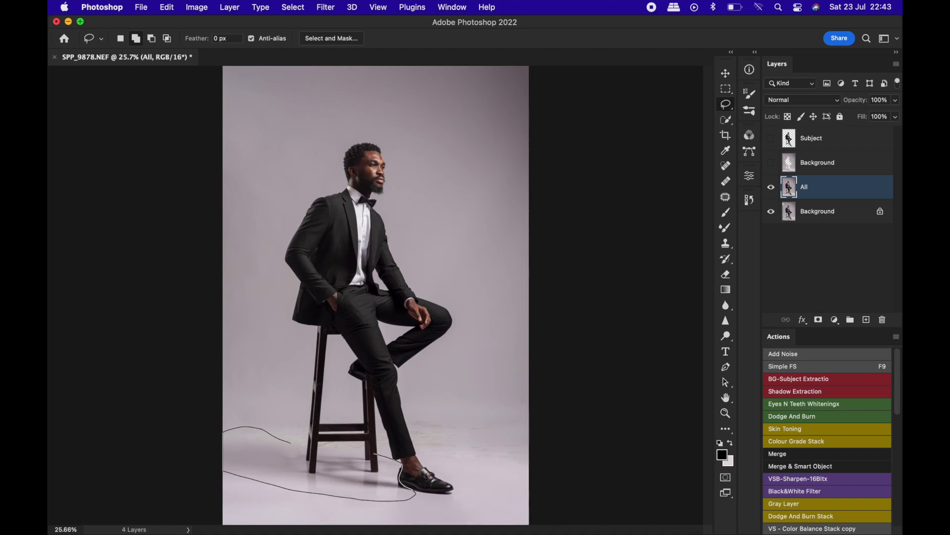
pyautogui.moveTo(375, 453); pyautogui.dragTo(232, 430)
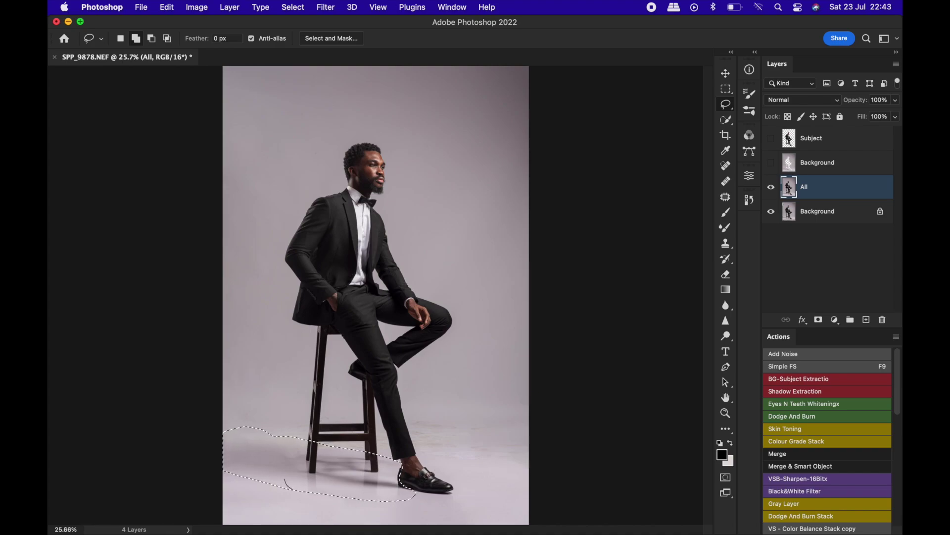
pyautogui.moveTo(393, 498); pyautogui.dragTo(394, 499)
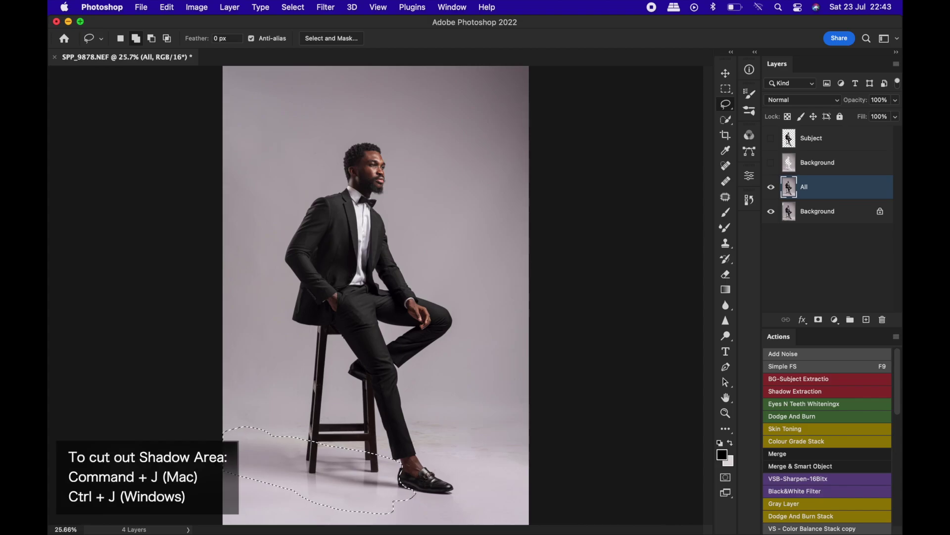
pyautogui.press('super+j')
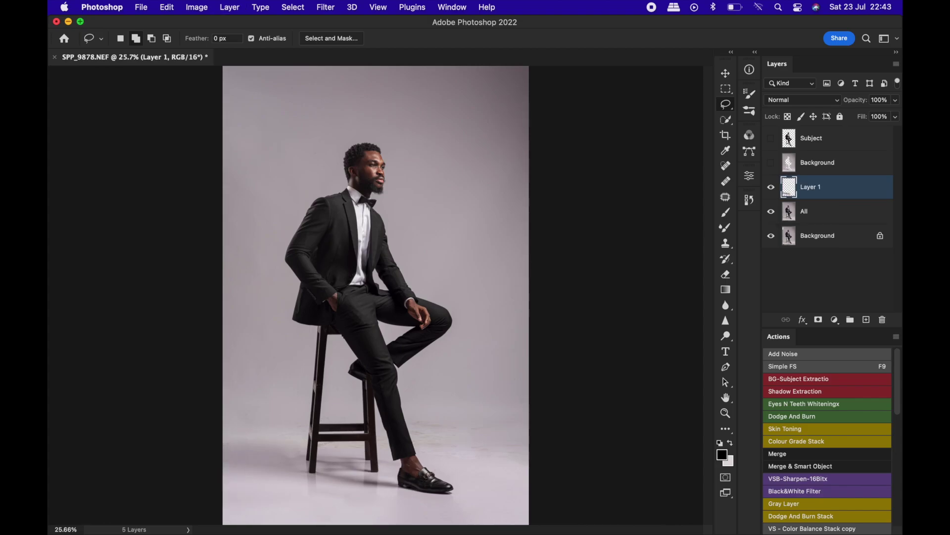
# Move the shadow cut-out, Layer 1, to the top of the layer stack and check it in isolation before showing all layers again.
pyautogui.moveTo(831, 187); pyautogui.dragTo(832, 134)
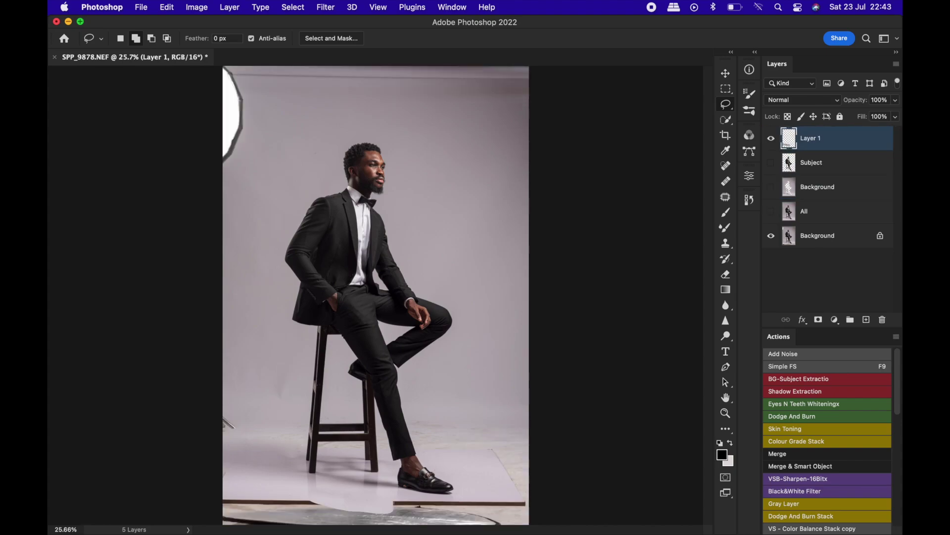
pyautogui.click(771, 138)
pyautogui.click(771, 235)
pyautogui.click(771, 138)
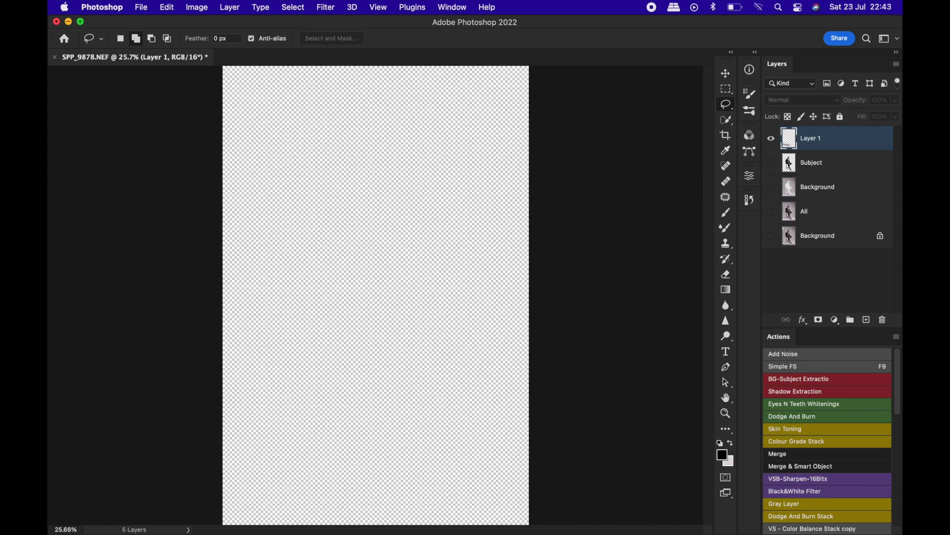
pyautogui.click(771, 139)
pyautogui.click(771, 139)
pyautogui.moveTo(771, 235); pyautogui.dragTo(772, 162)
# Move Layer 1 beneath the cut-out Background layer and return it to the top of the stack.
pyautogui.press('super+bracketleft')
pyautogui.press('super+bracketleft')
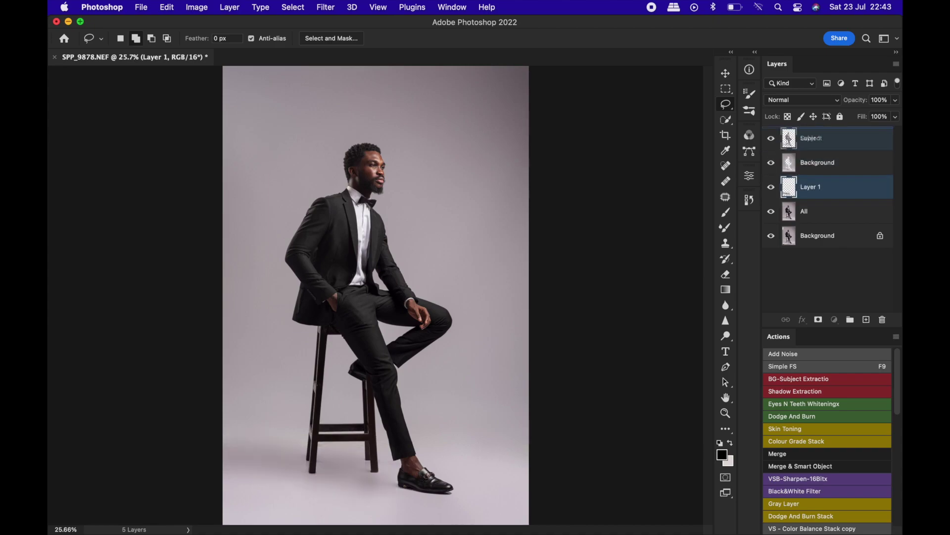
pyautogui.press('super+bracketright')
pyautogui.press('super+bracketright')
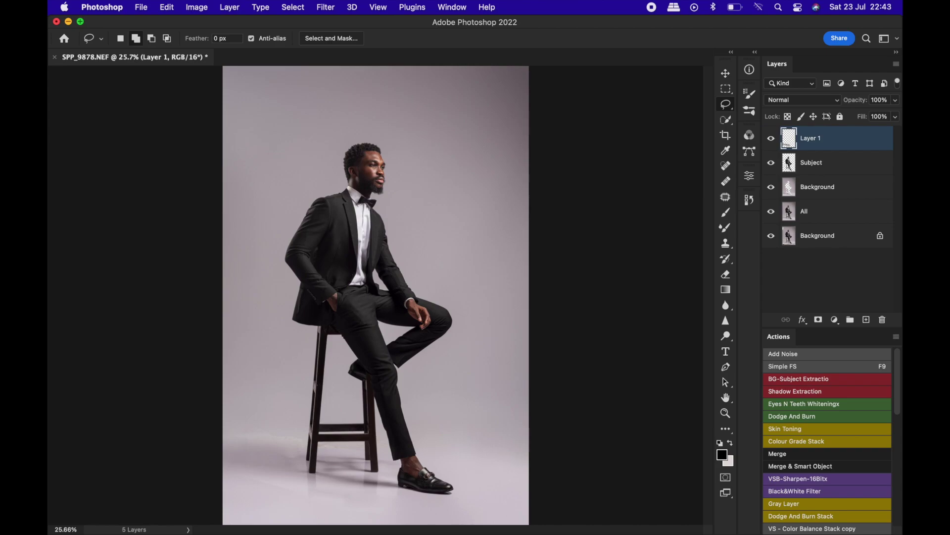
# Set Layer 1's blend mode to Multiply, then use Levels to lower its white input level to about 187 so the cut-out blends in.
pyautogui.click(787, 99)
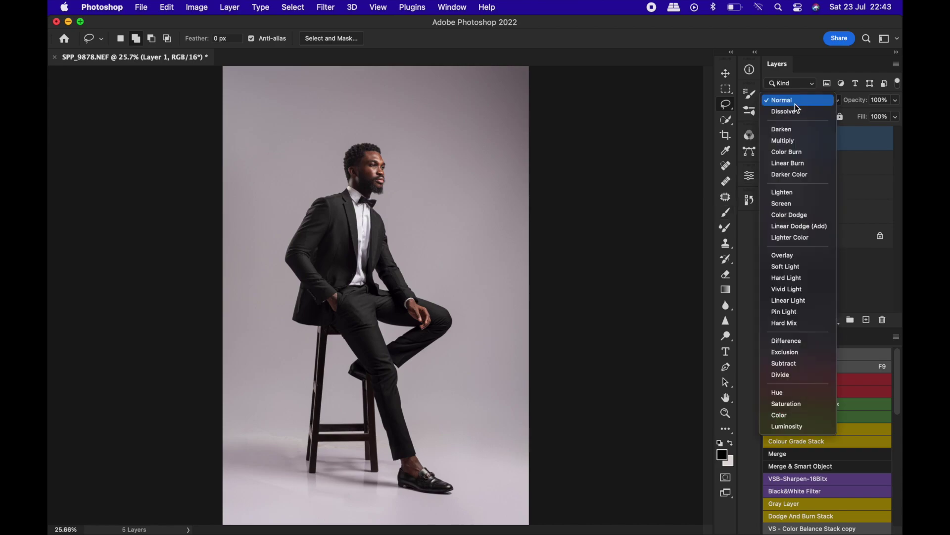
pyautogui.click(784, 140)
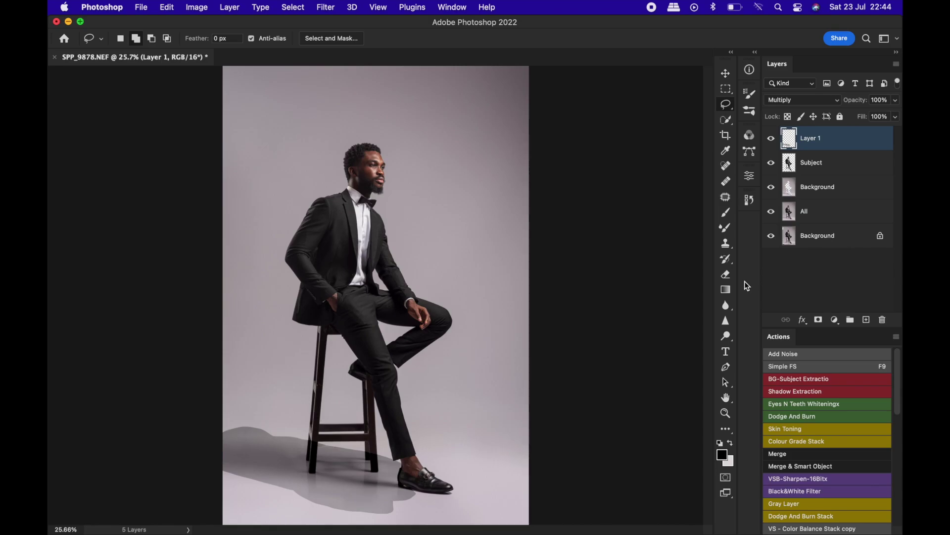
pyautogui.press('super+l')
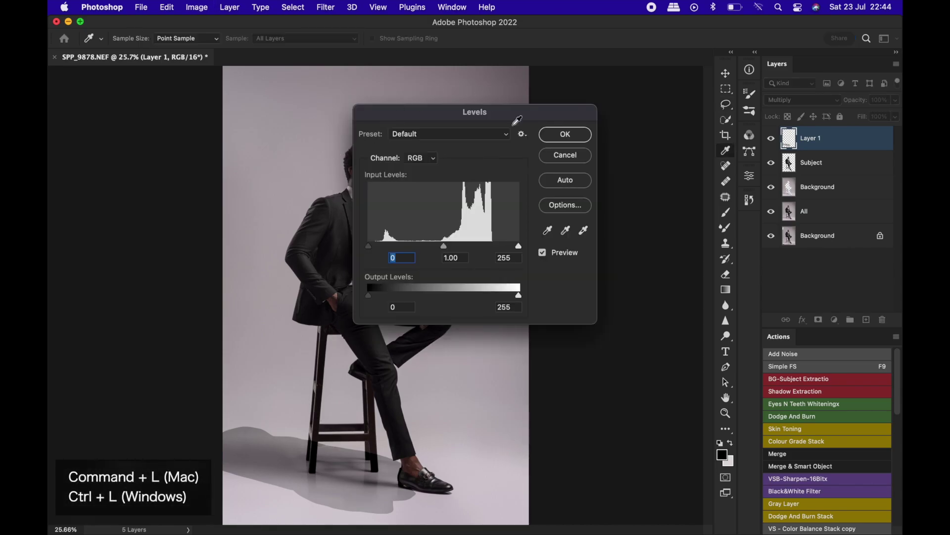
pyautogui.moveTo(519, 115); pyautogui.dragTo(590, 89)
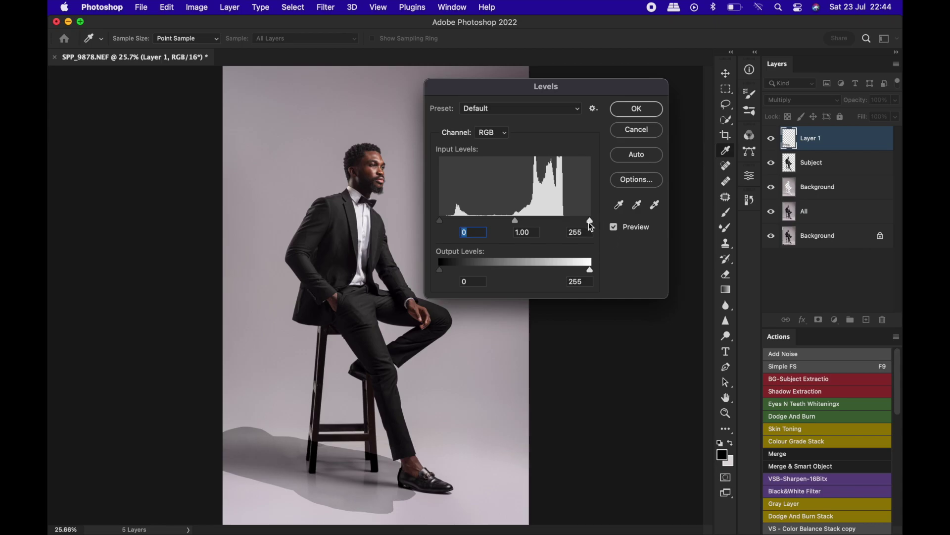
pyautogui.moveTo(590, 220); pyautogui.dragTo(551, 220)
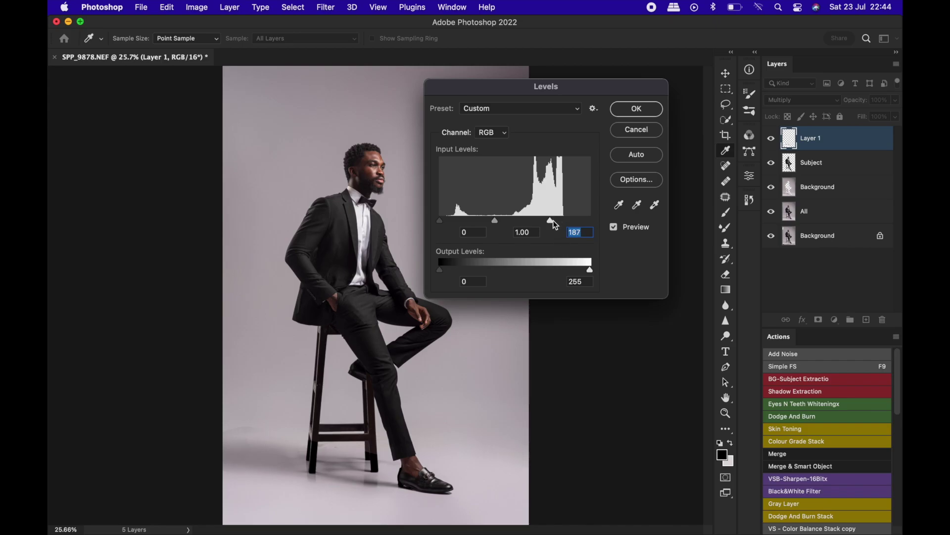
pyautogui.moveTo(554, 221)
pyautogui.mouseDown()
pyautogui.moveTo(568, 221)
pyautogui.moveTo(552, 219)
pyautogui.mouseUp()
pyautogui.moveTo(504, 222); pyautogui.dragTo(413, 215)
pyautogui.click(637, 109)
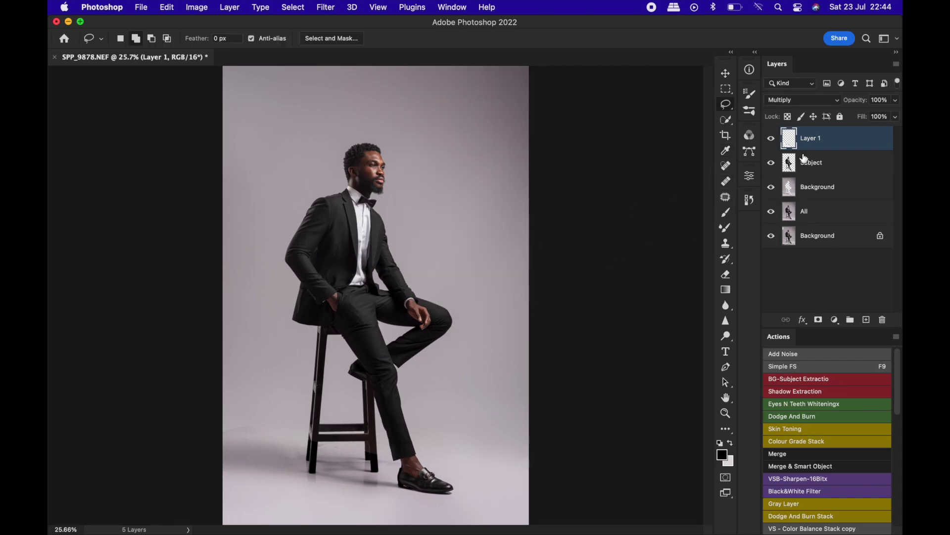
pyautogui.click(772, 139)
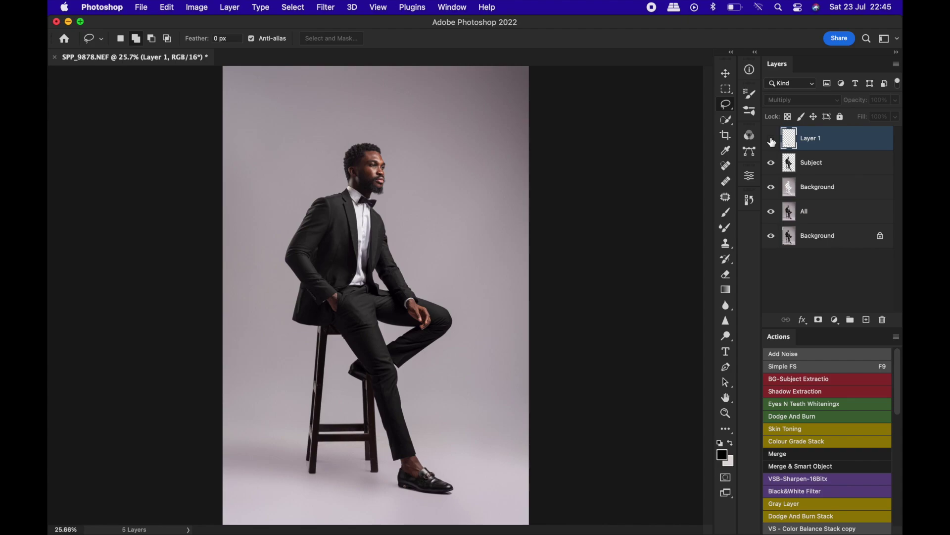
pyautogui.click(772, 141)
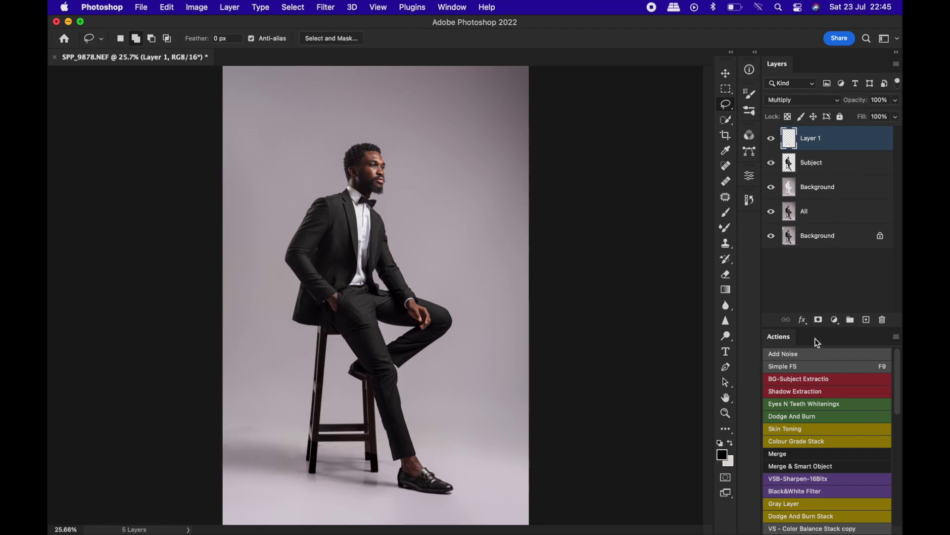
# Add a layer mask to Layer 1 and soften the shadow's edge on it with a black brush at 21% flow.
pyautogui.click(818, 320)
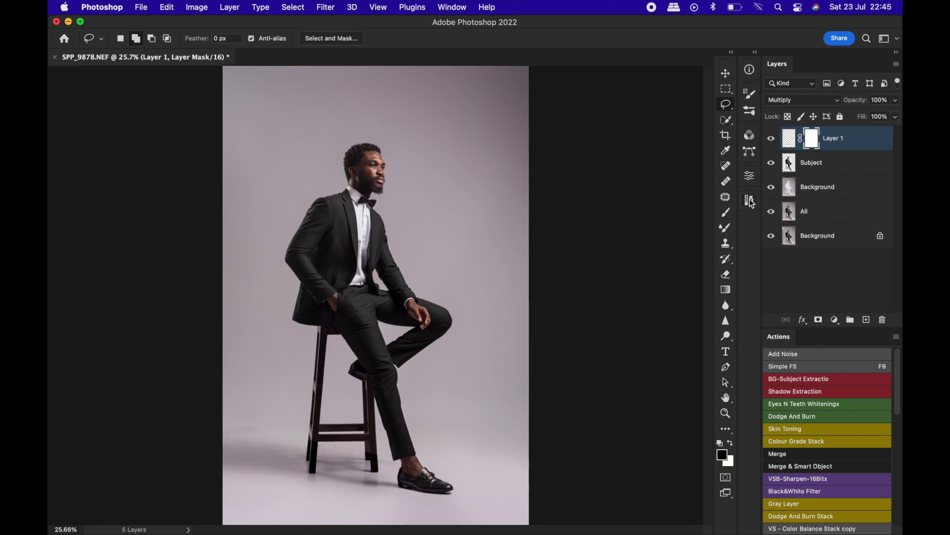
pyautogui.click(727, 213)
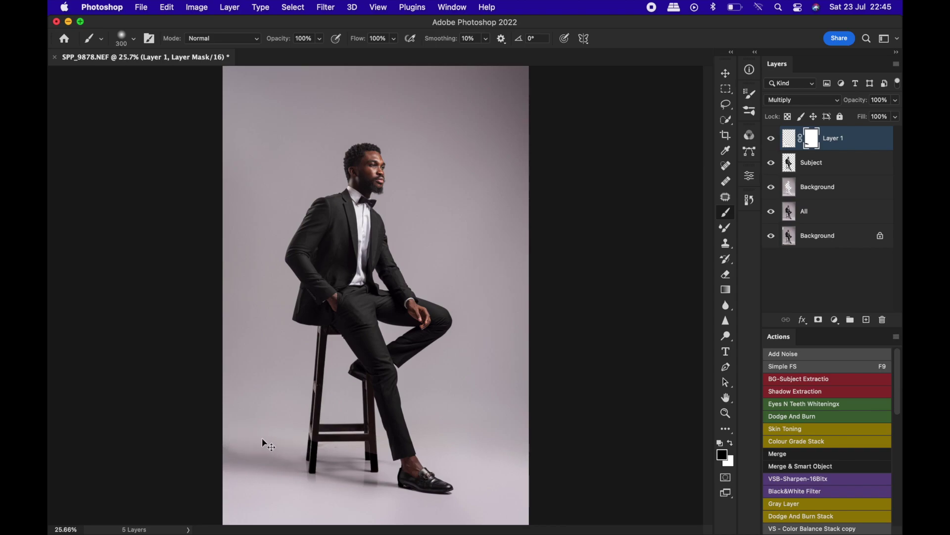
pyautogui.moveTo(366, 41); pyautogui.dragTo(315, 52)
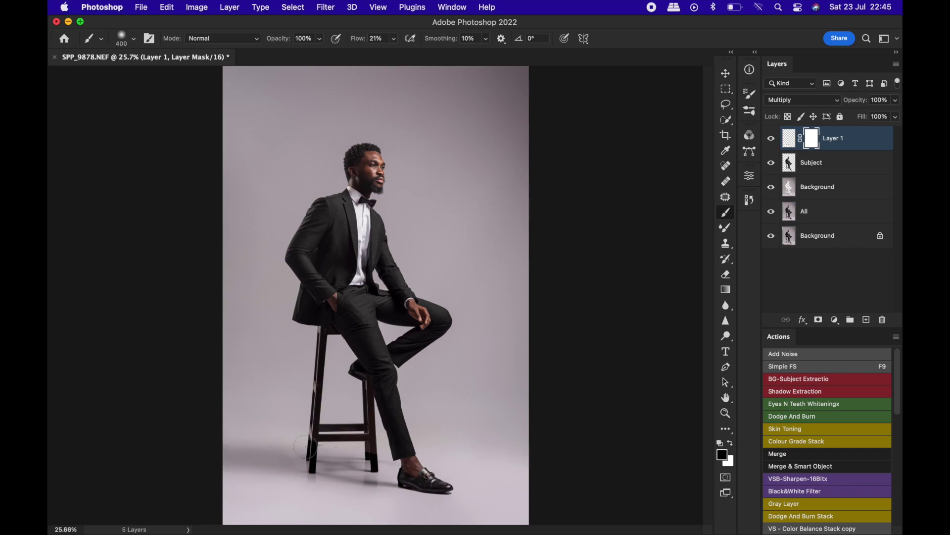
pyautogui.press('[')
pyautogui.press('[')
pyautogui.press('[')
# Examine the shadow overlap on the stool legs and shoe up close, comparing Layer 1 hidden and shown.
pyautogui.press('z')
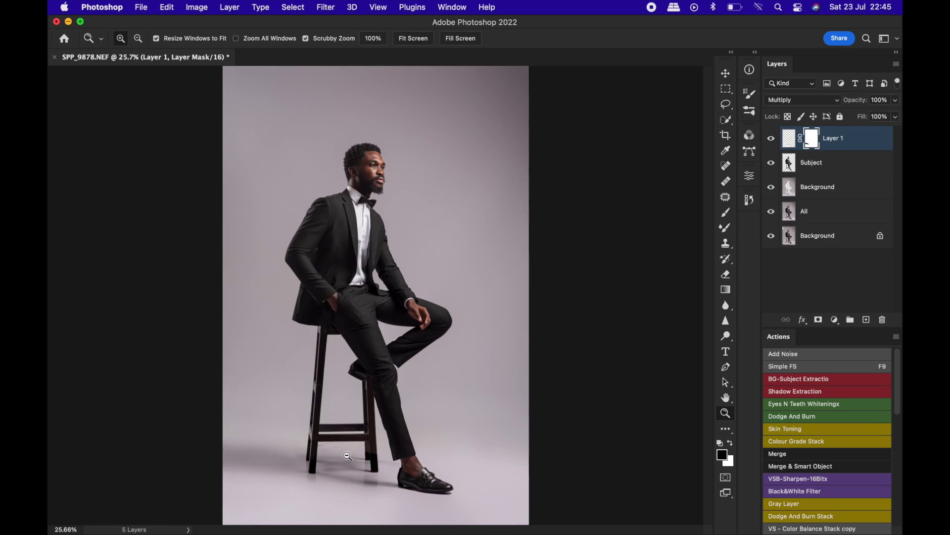
pyautogui.moveTo(336, 465); pyautogui.dragTo(365, 456)
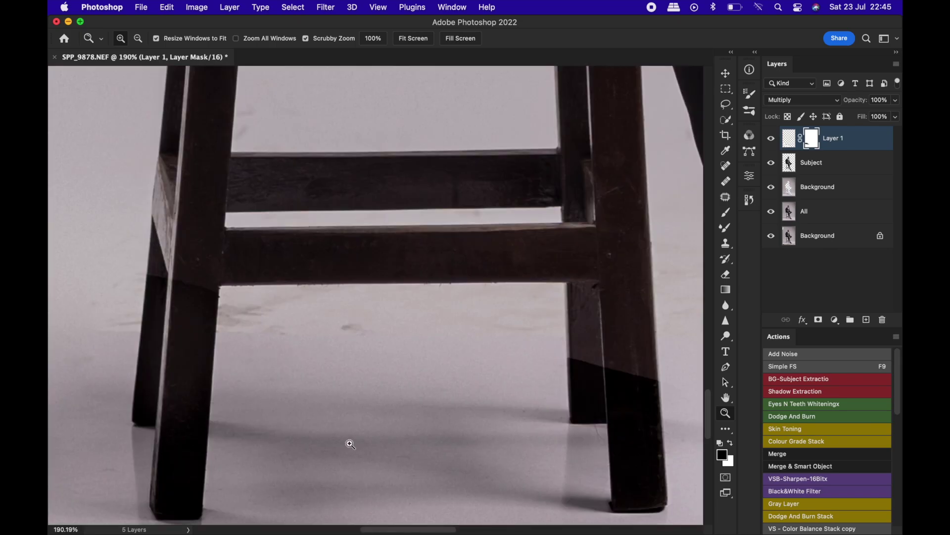
pyautogui.moveTo(304, 386)
pyautogui.mouseDown()
pyautogui.moveTo(255, 392)
pyautogui.moveTo(340, 403)
pyautogui.moveTo(297, 394)
pyautogui.mouseUp()
pyautogui.press('b')
pyautogui.moveTo(240, 357); pyautogui.dragTo(244, 220)
pyautogui.moveTo(350, 272); pyautogui.dragTo(279, 215)
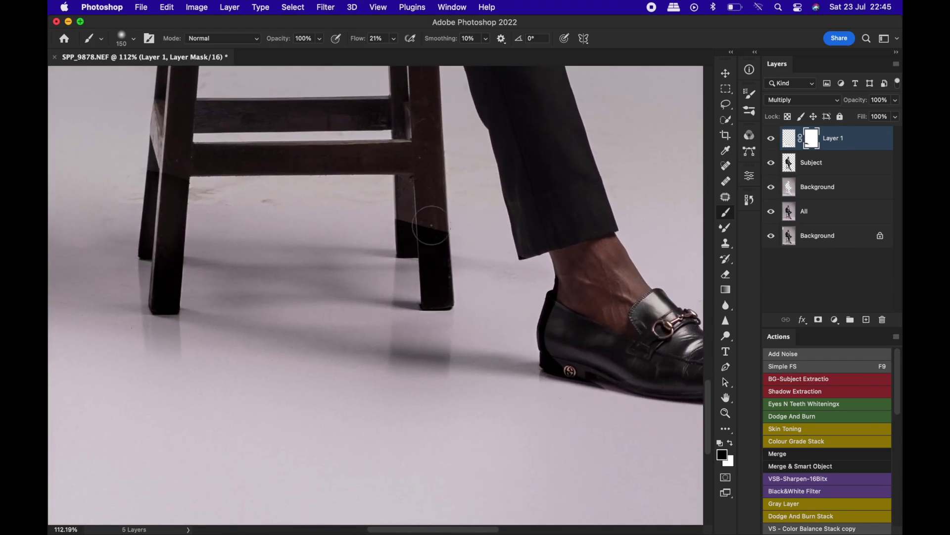
pyautogui.click(772, 139)
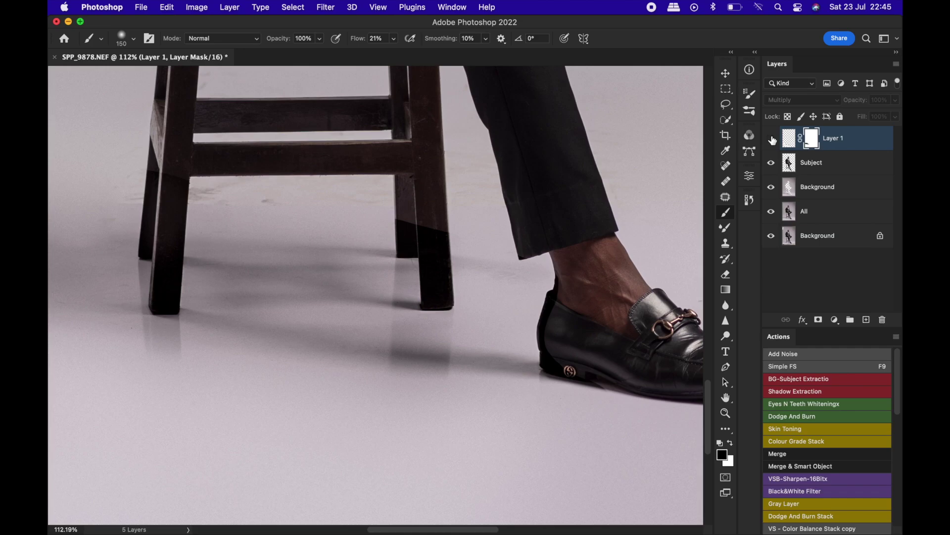
pyautogui.click(772, 139)
pyautogui.moveTo(231, 230); pyautogui.dragTo(349, 289)
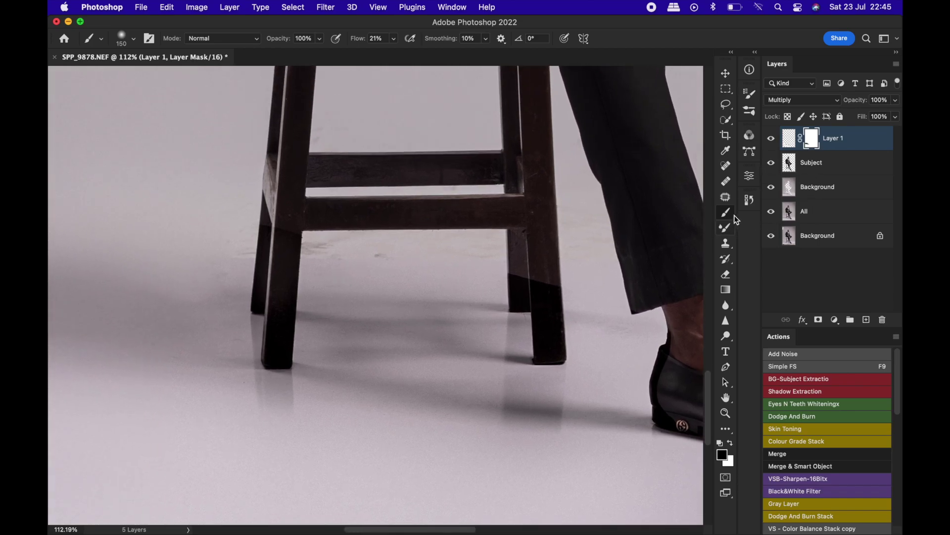
# Load the Subject path as a selection and paint black at 100% flow on Layer 1's mask over the stool legs and shoe heel.
pyautogui.click(750, 152)
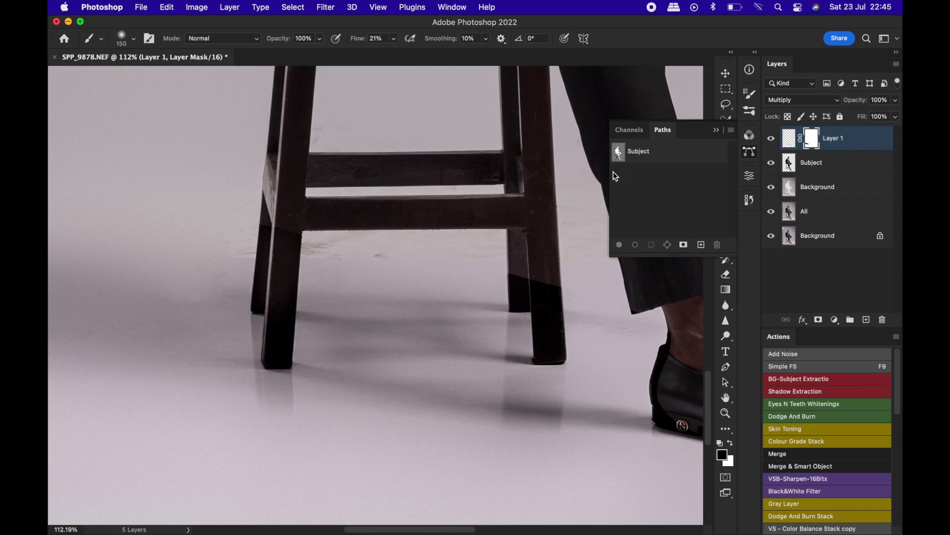
pyautogui.keyDown('super'); pyautogui.click(625, 153); pyautogui.keyUp('super')
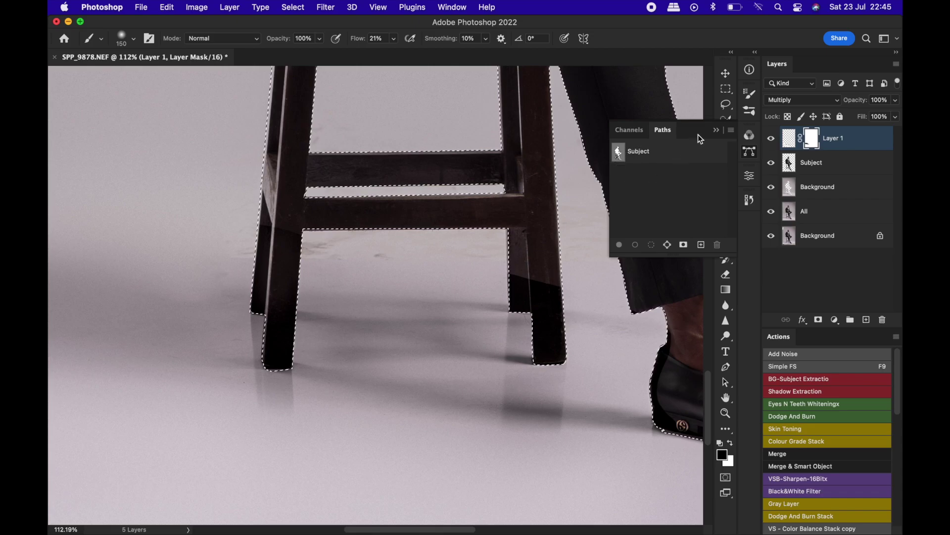
pyautogui.click(720, 132)
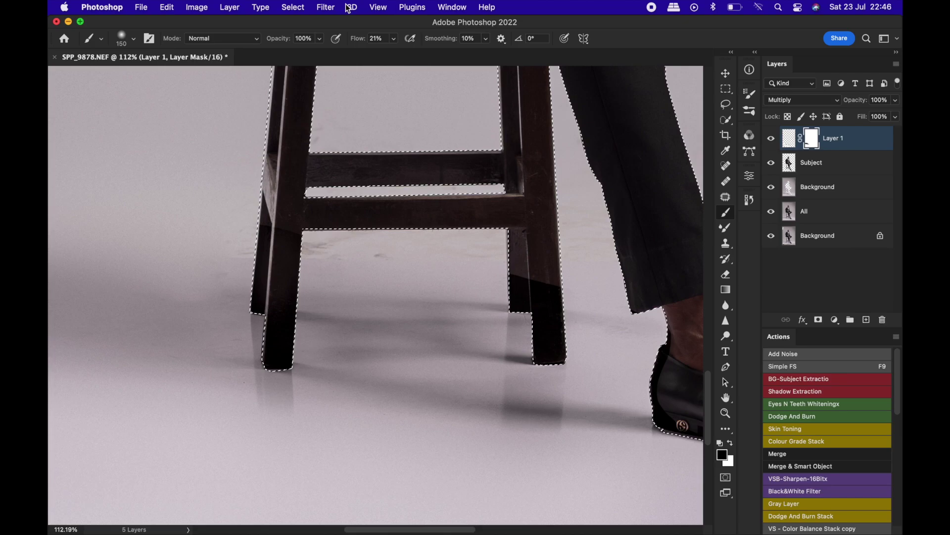
pyautogui.moveTo(357, 40); pyautogui.dragTo(447, 56)
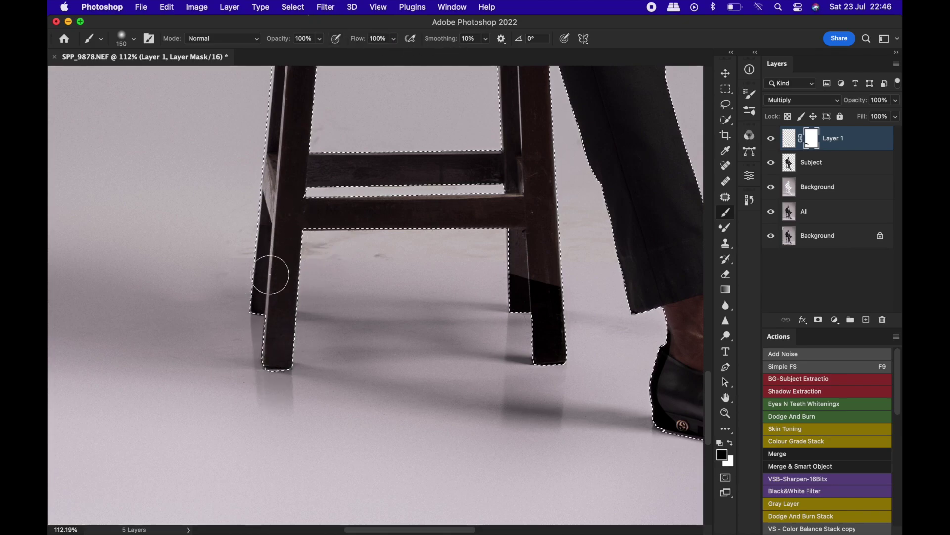
pyautogui.moveTo(536, 282)
pyautogui.mouseDown()
pyautogui.moveTo(543, 386)
pyautogui.moveTo(558, 313)
pyautogui.moveTo(516, 253)
pyautogui.mouseUp()
pyautogui.moveTo(697, 344)
pyautogui.mouseDown()
pyautogui.moveTo(660, 385)
pyautogui.moveTo(644, 431)
pyautogui.moveTo(653, 387)
pyautogui.moveTo(670, 428)
pyautogui.moveTo(668, 389)
pyautogui.mouseUp()
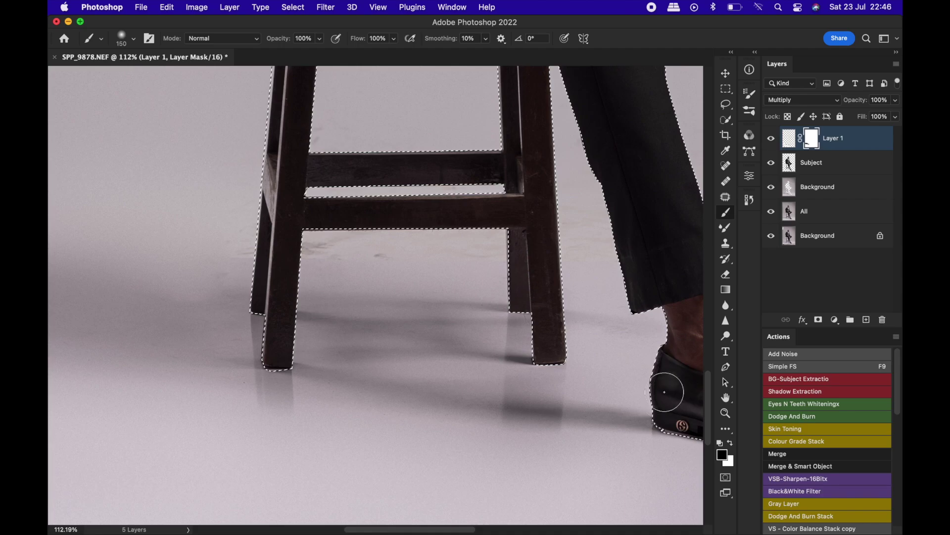
# Paint white on Layer 1's mask along the underside of the shoe heel and clear the selection.
pyautogui.press('space')
pyautogui.hscroll(5, 423, 365)
pyautogui.scroll(-2, 423, 365)
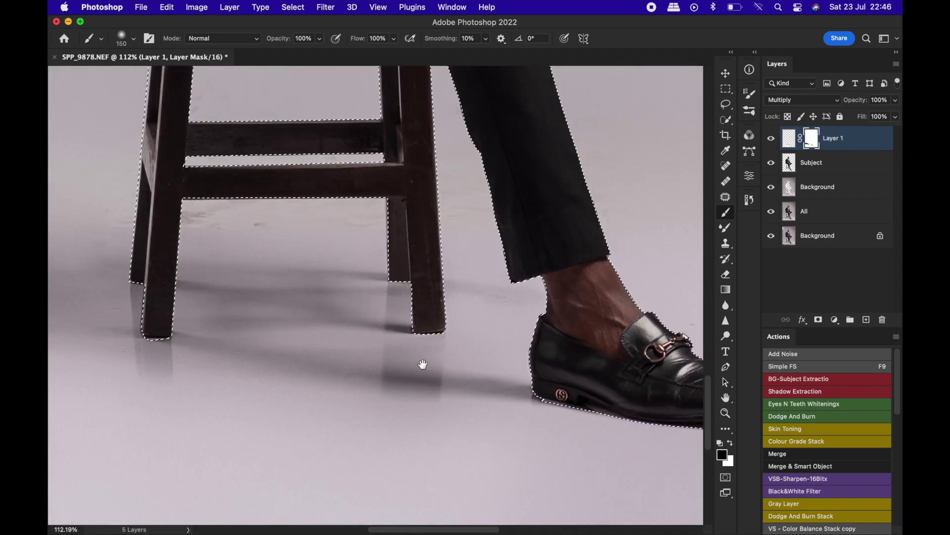
pyautogui.press('x')
pyautogui.moveTo(537, 402); pyautogui.dragTo(558, 411)
pyautogui.press('super+d')
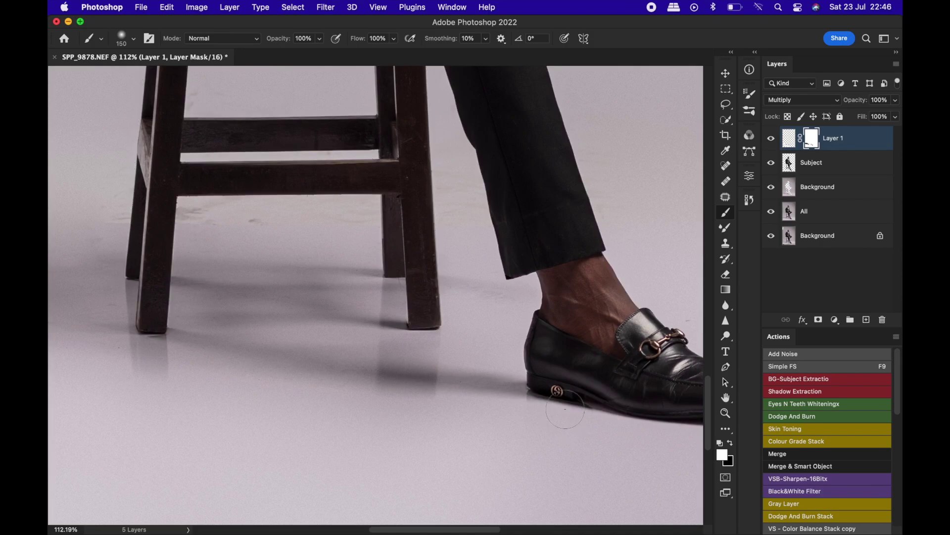
pyautogui.press('super+0')
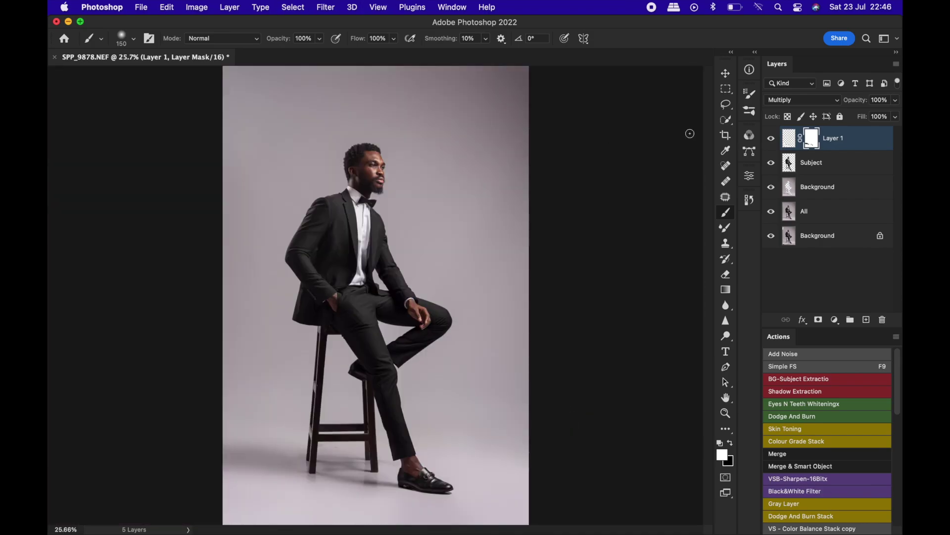
# Compare the floor with and without Layer 1 and reduce the layer's opacity to 60%.
pyautogui.click(770, 138)
pyautogui.click(772, 140)
pyautogui.press('x')
pyautogui.moveTo(862, 102)
pyautogui.mouseDown()
pyautogui.moveTo(845, 97)
pyautogui.moveTo(856, 108)
pyautogui.mouseUp()
pyautogui.click(771, 139)
pyautogui.click(771, 140)
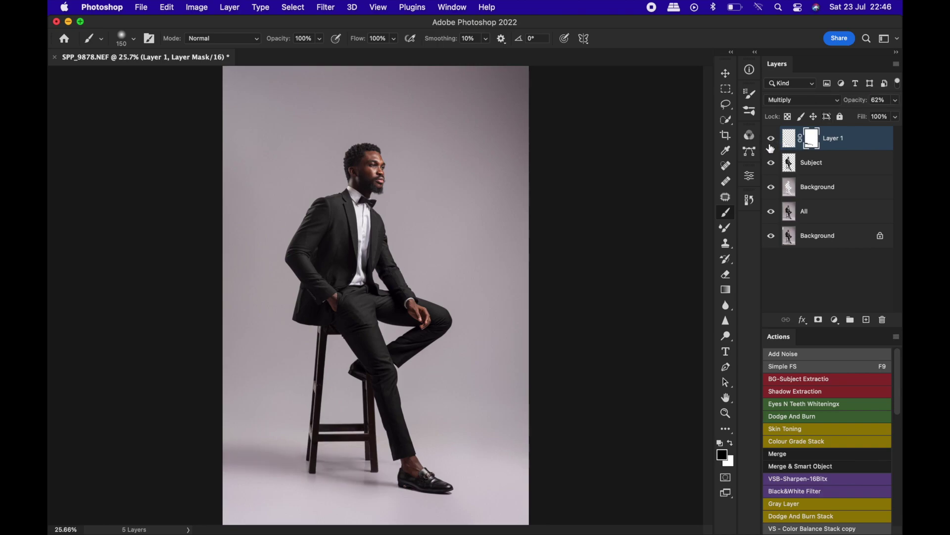
pyautogui.click(896, 100)
pyautogui.click(873, 99)
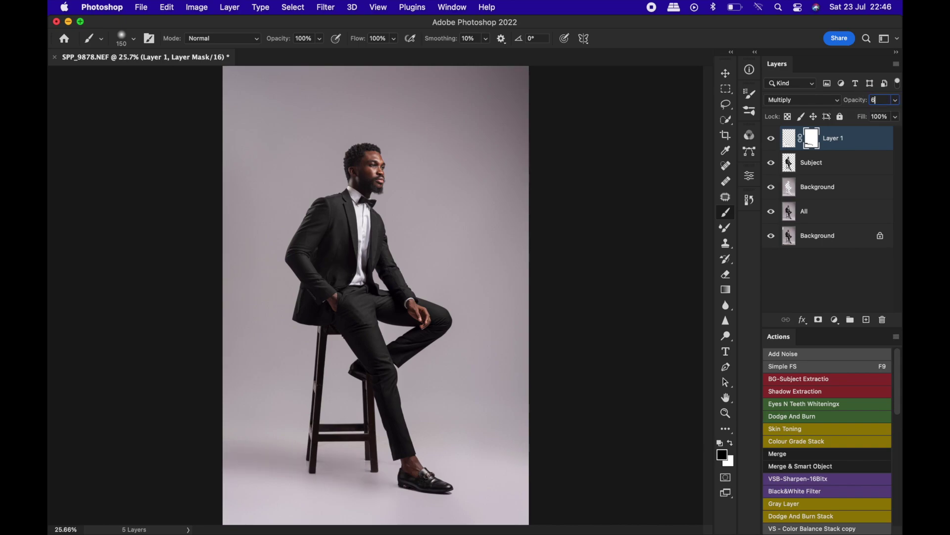
pyautogui.write('60')
pyautogui.press('Return')
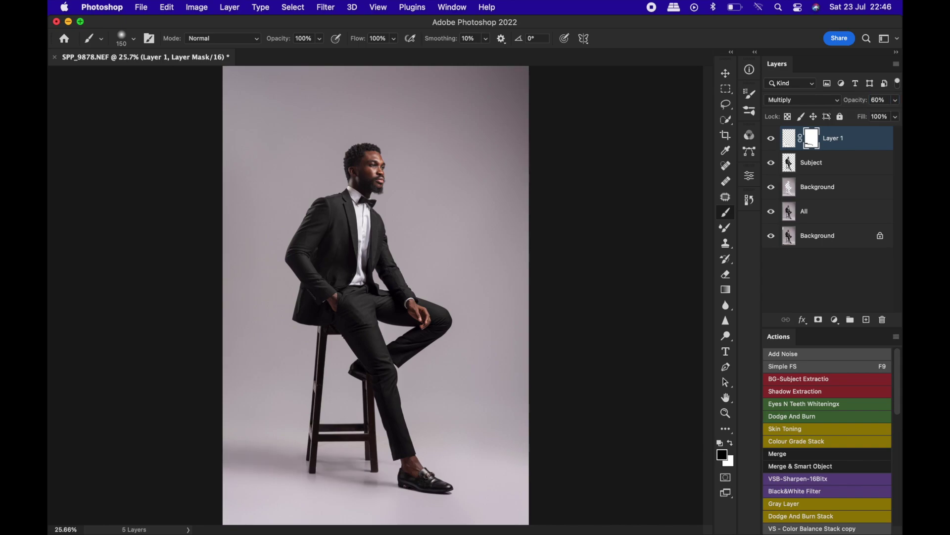
# Compare the retouched image with the original locked Background layer, and check the shadow with Layer 1 hidden and shown.
pyautogui.keyDown('alt'); pyautogui.click(771, 237); pyautogui.keyUp('alt')
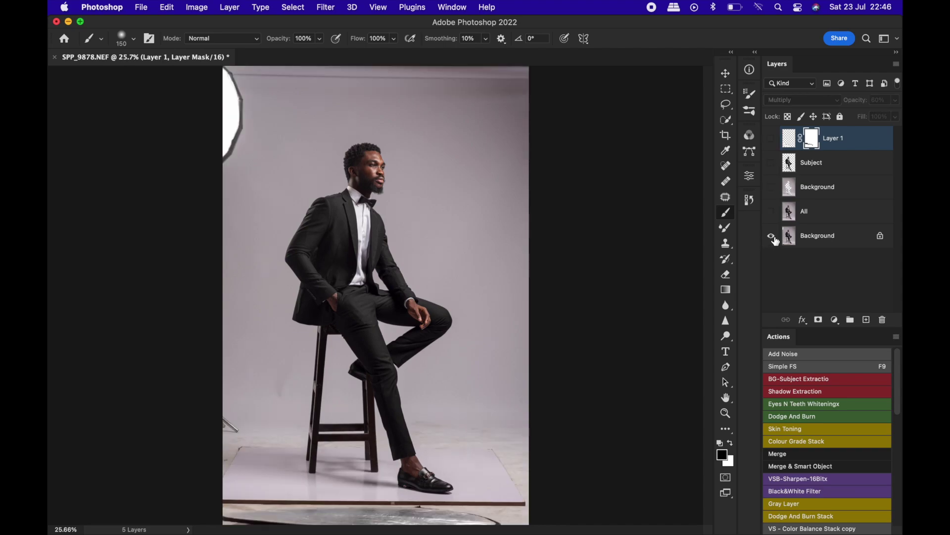
pyautogui.keyDown('alt'); pyautogui.click(775, 241); pyautogui.keyUp('alt')
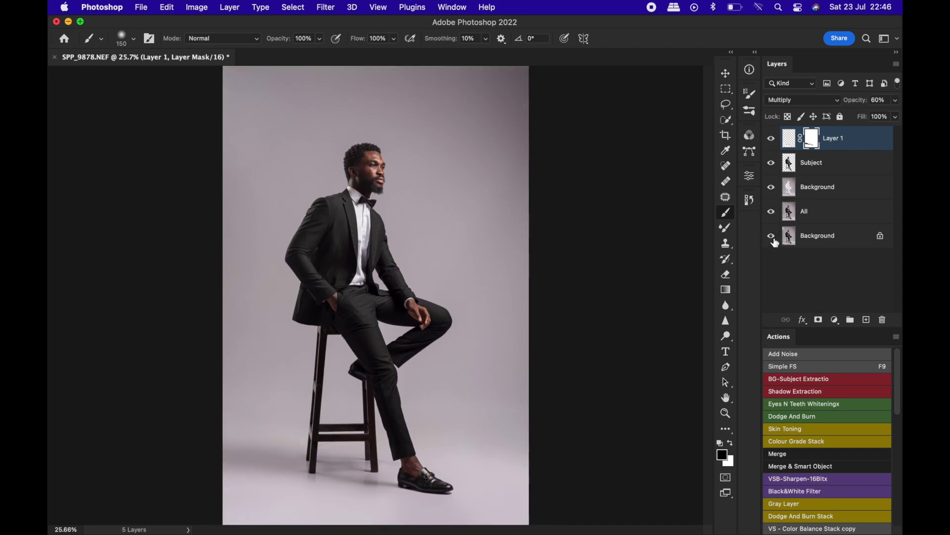
pyautogui.keyDown('alt'); pyautogui.click(775, 243); pyautogui.keyUp('alt')
pyautogui.keyDown('alt'); pyautogui.click(771, 241); pyautogui.keyUp('alt')
pyautogui.moveTo(771, 139); pyautogui.dragTo(771, 168)
pyautogui.click(771, 168)
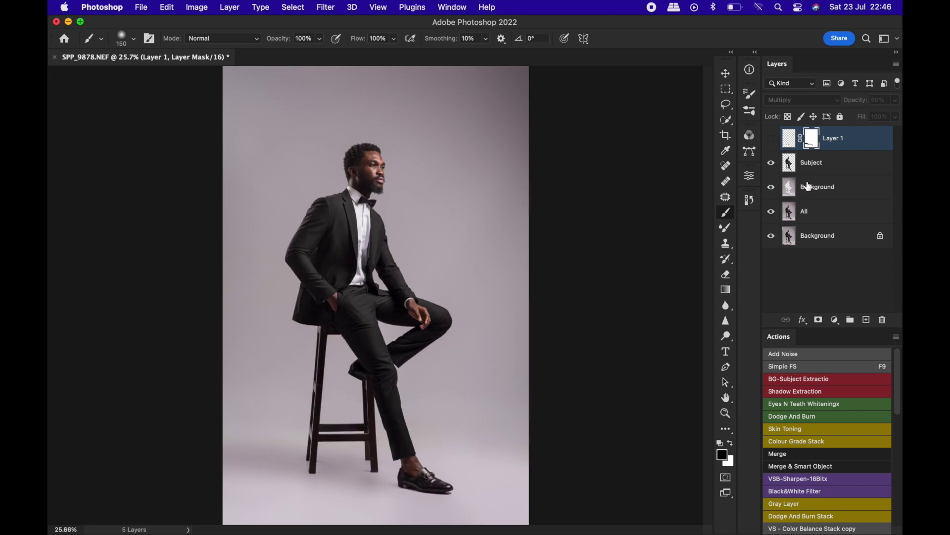
pyautogui.click(772, 139)
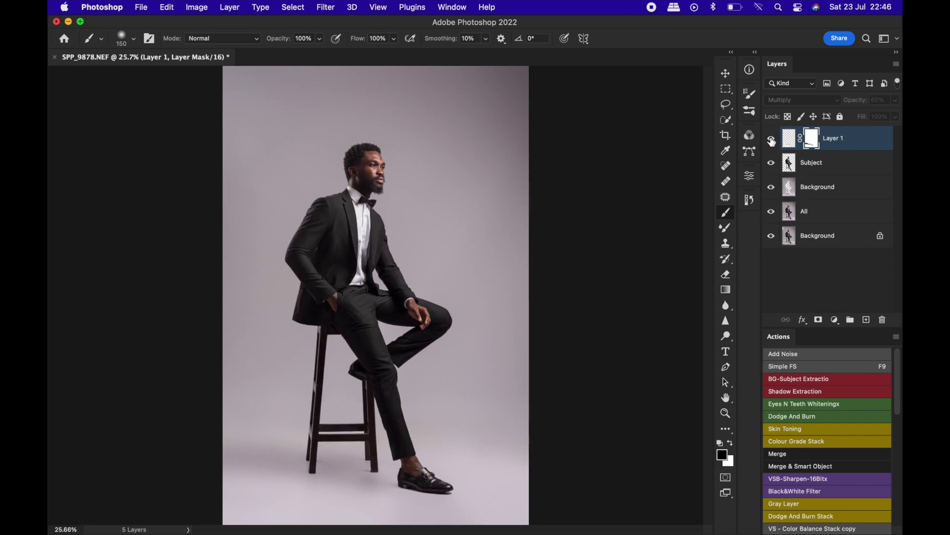
# Rename Layer 1 to Shadow.
pyautogui.doubleClick(836, 139)
pyautogui.write('Shadow')
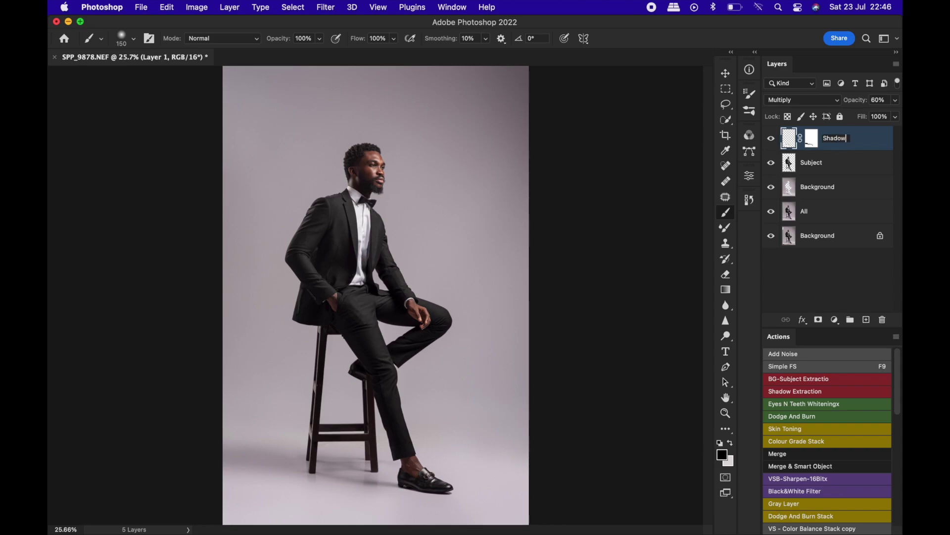
pyautogui.press('Return')
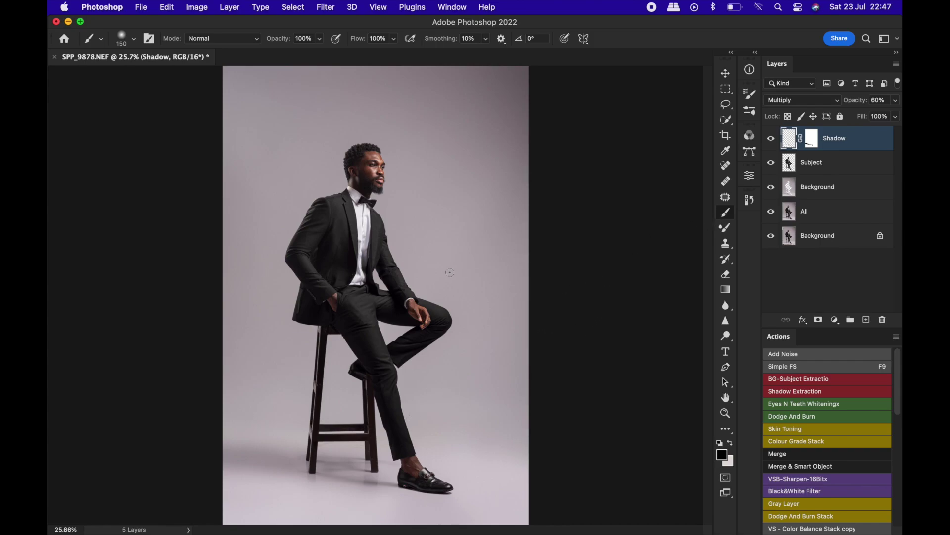
pyautogui.press('z')
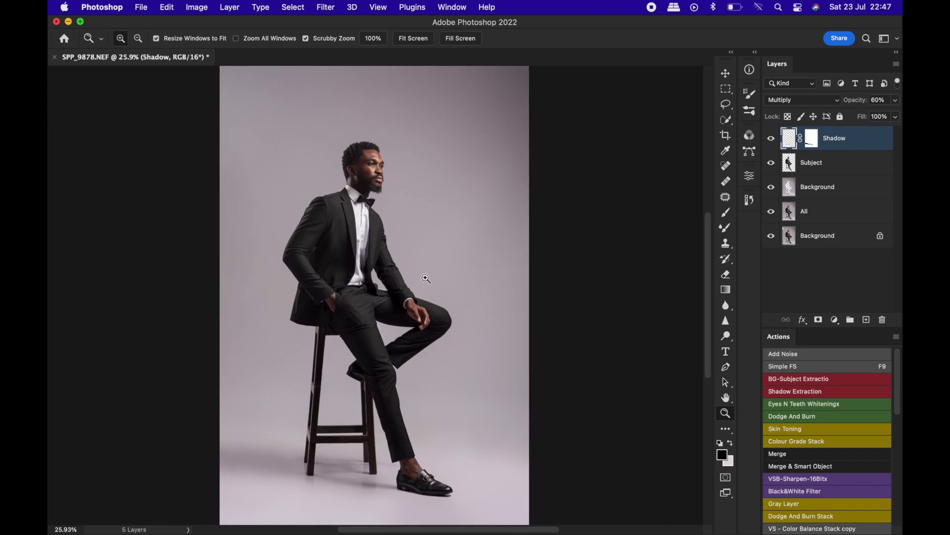
pyautogui.moveTo(401, 282); pyautogui.dragTo(502, 287)
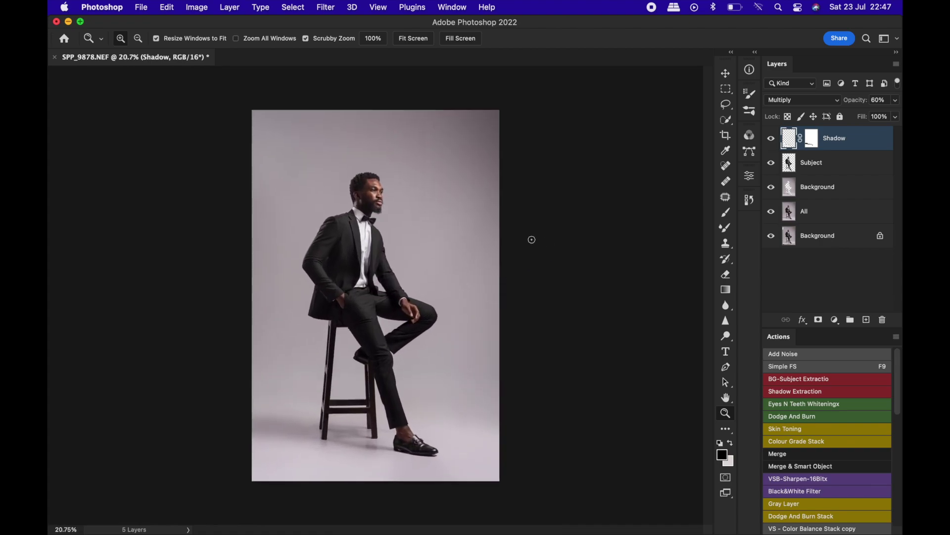
# Change the canvas surround to a custom near-white colour, #fcfdff.
pyautogui.press('b')
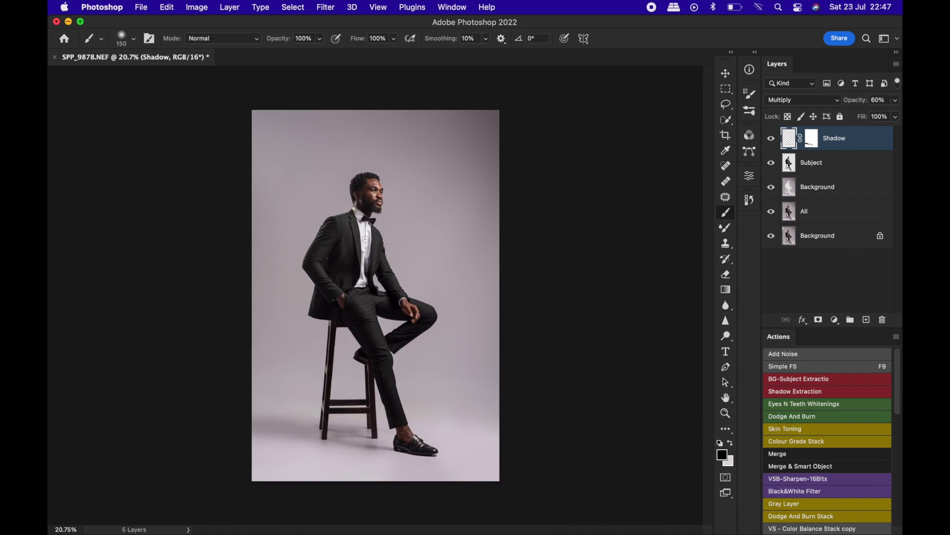
pyautogui.rightClick(558, 221)
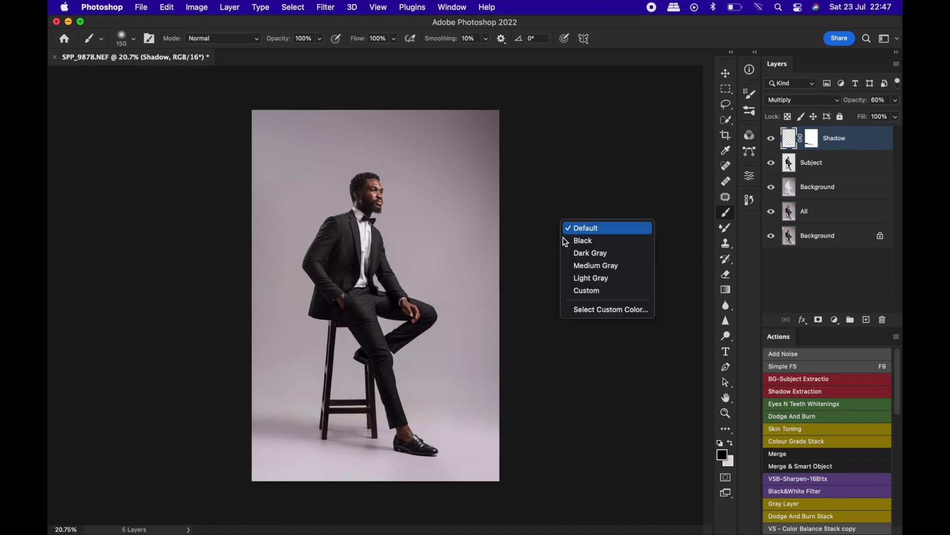
pyautogui.click(584, 290)
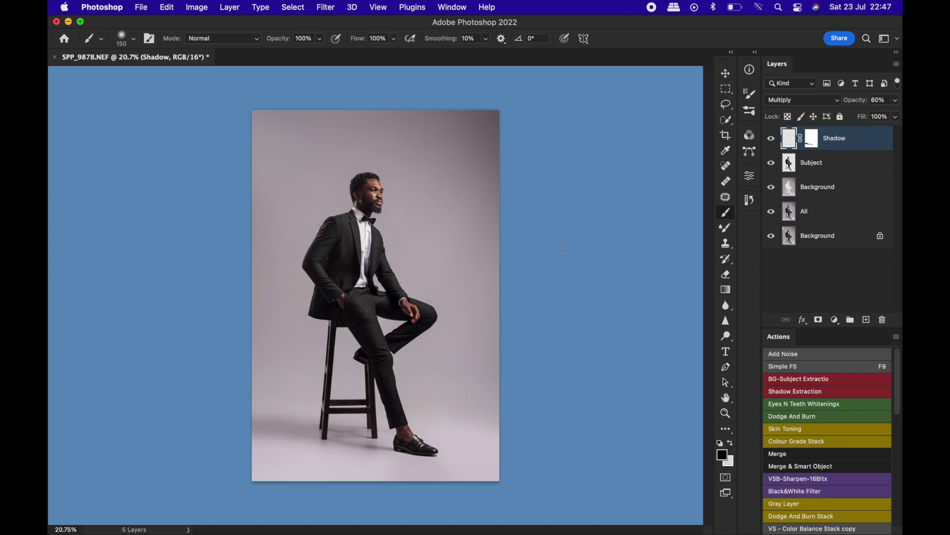
pyautogui.rightClick(566, 233)
pyautogui.click(597, 322)
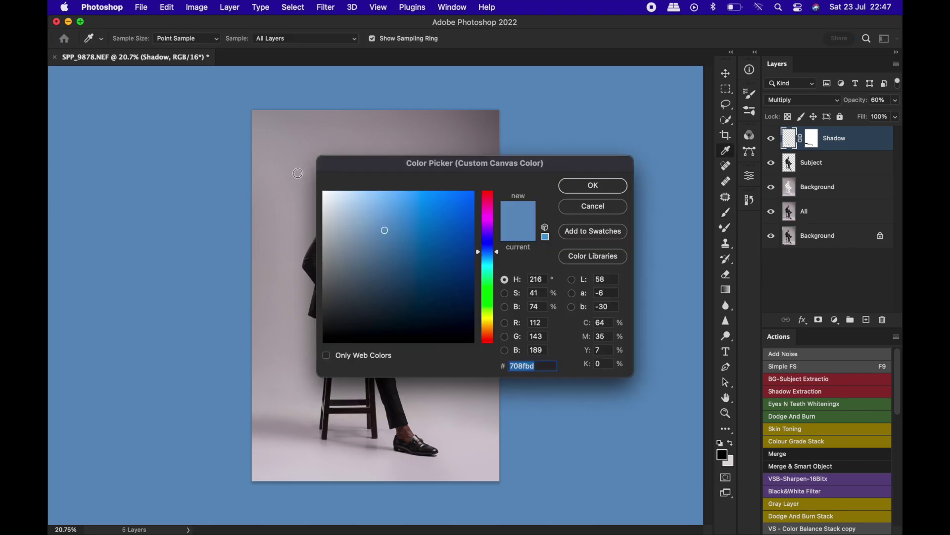
pyautogui.click(325, 193)
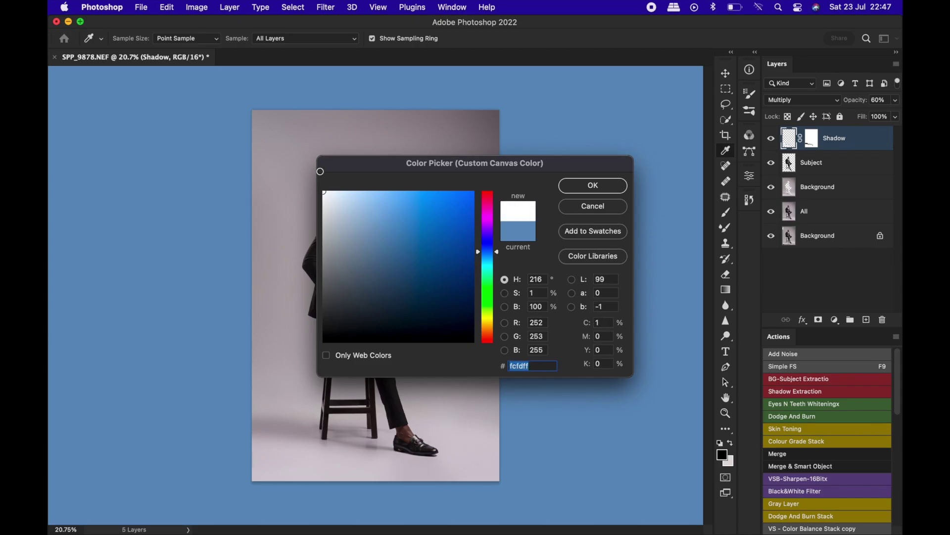
pyautogui.click(600, 184)
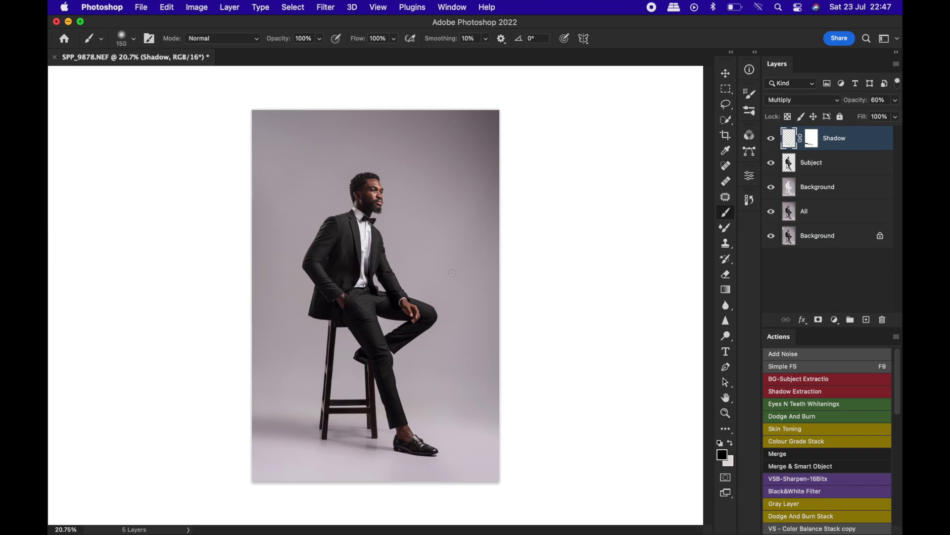
# Try a Hue/Saturation adjustment layer with Saturation +100 above the Shadow layer, and delete it.
pyautogui.click(835, 321)
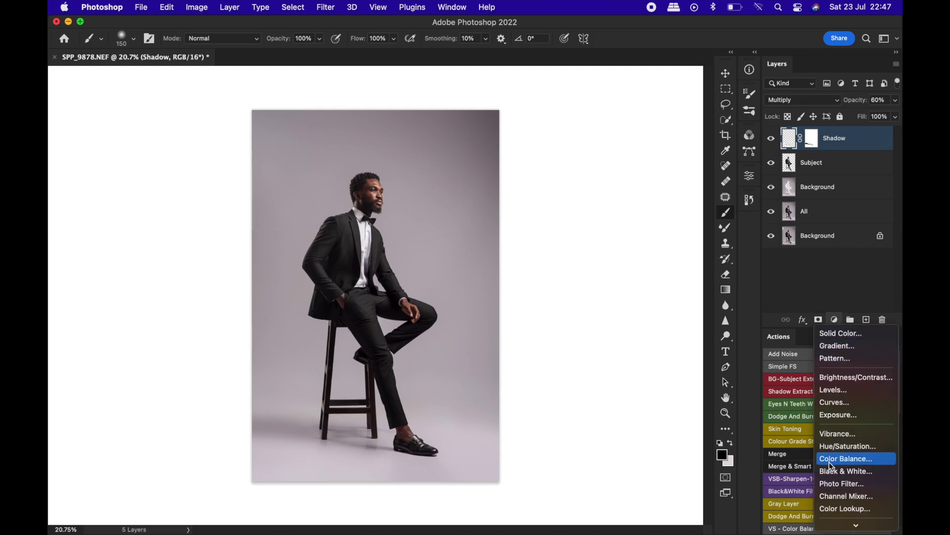
pyautogui.click(833, 444)
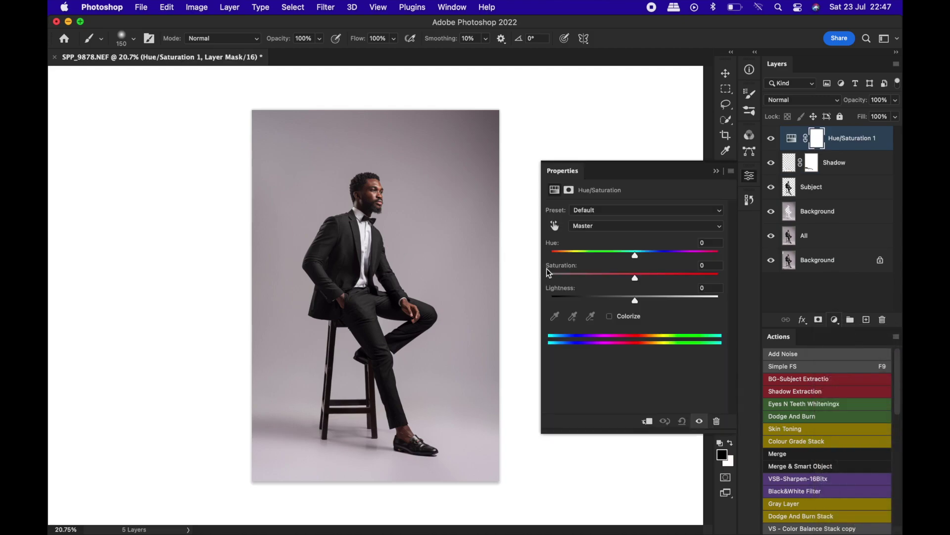
pyautogui.moveTo(637, 278); pyautogui.dragTo(724, 282)
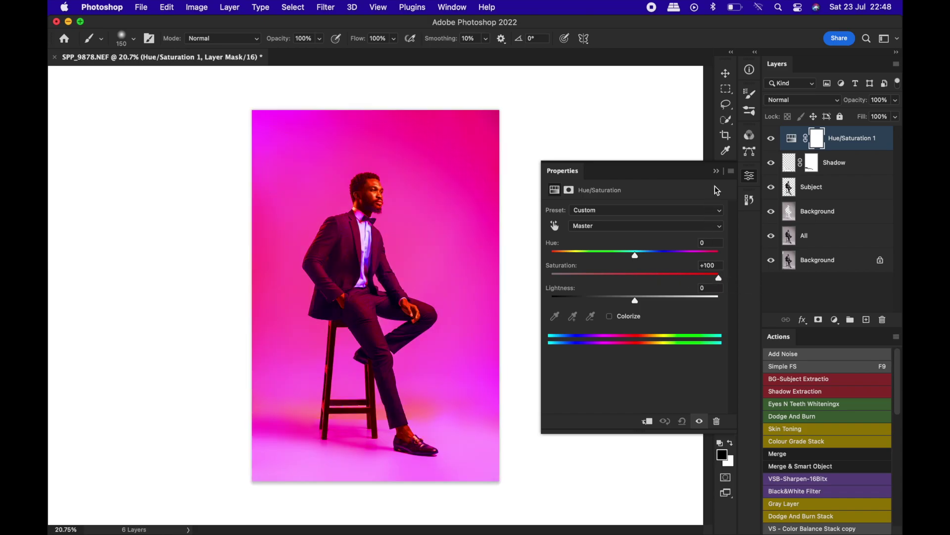
pyautogui.click(717, 171)
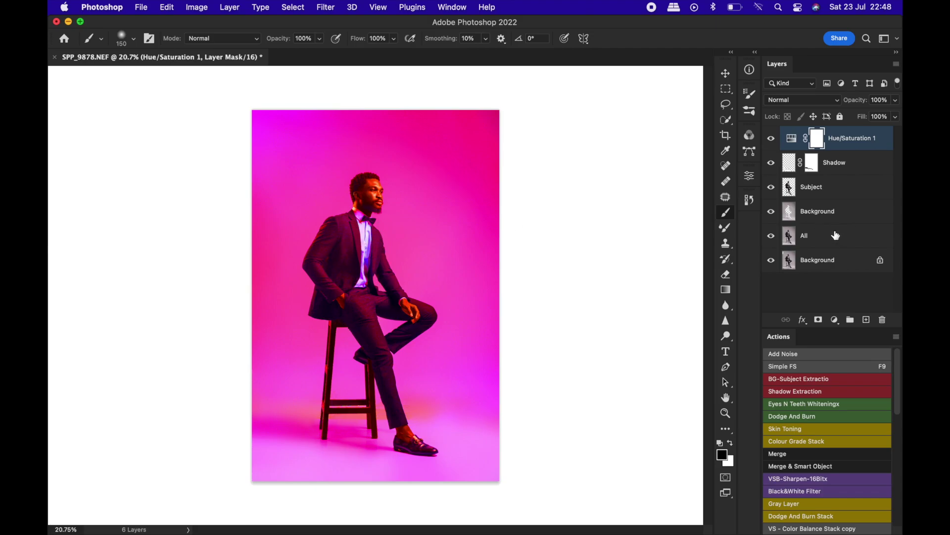
pyautogui.press('BackSpace')
pyautogui.press('BackSpace')
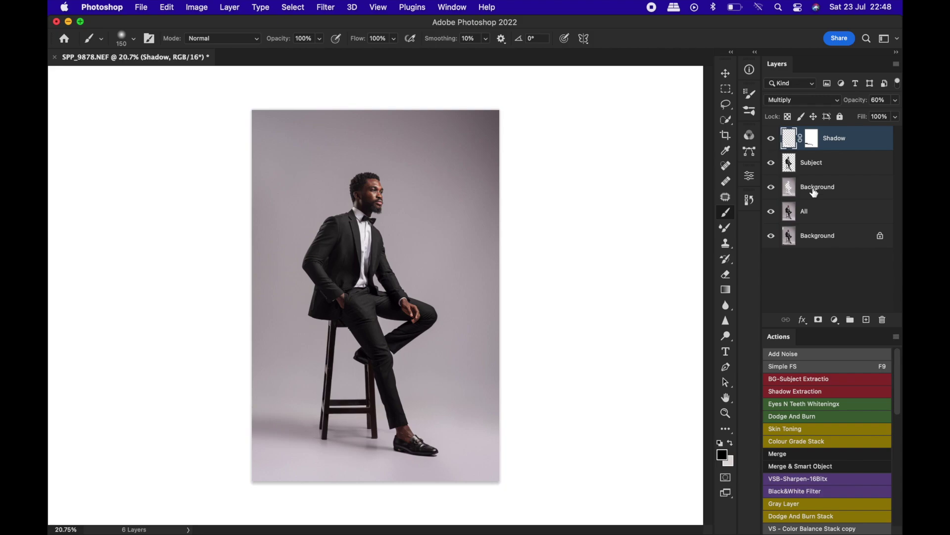
# Add a Hue/Saturation adjustment layer with Saturation -100 above the blurred Background layer and compare the backdrop with and without it.
pyautogui.click(808, 186)
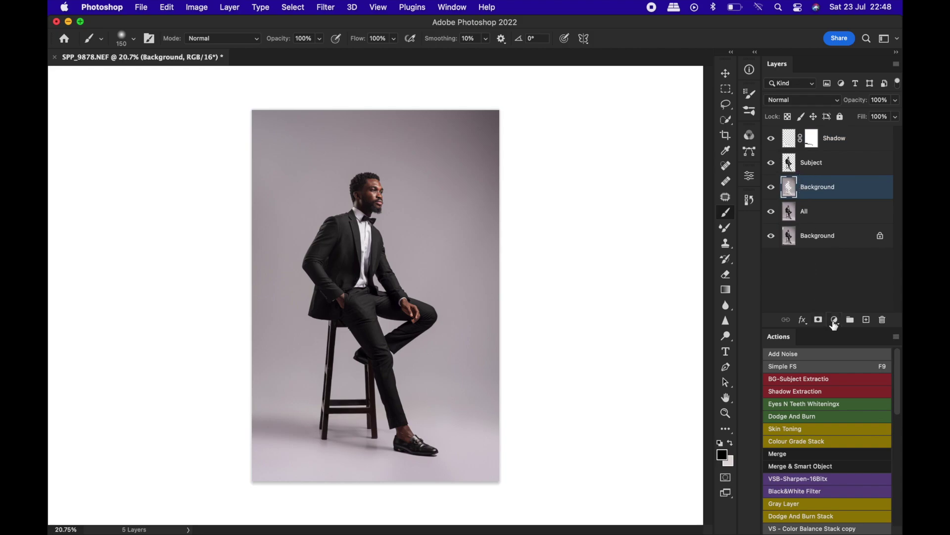
pyautogui.click(834, 319)
pyautogui.click(836, 446)
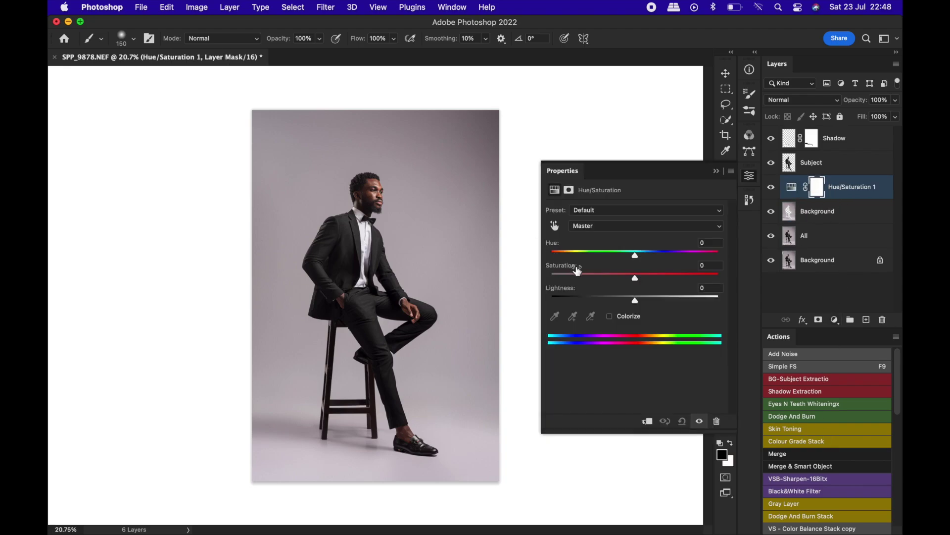
pyautogui.moveTo(638, 281); pyautogui.dragTo(527, 265)
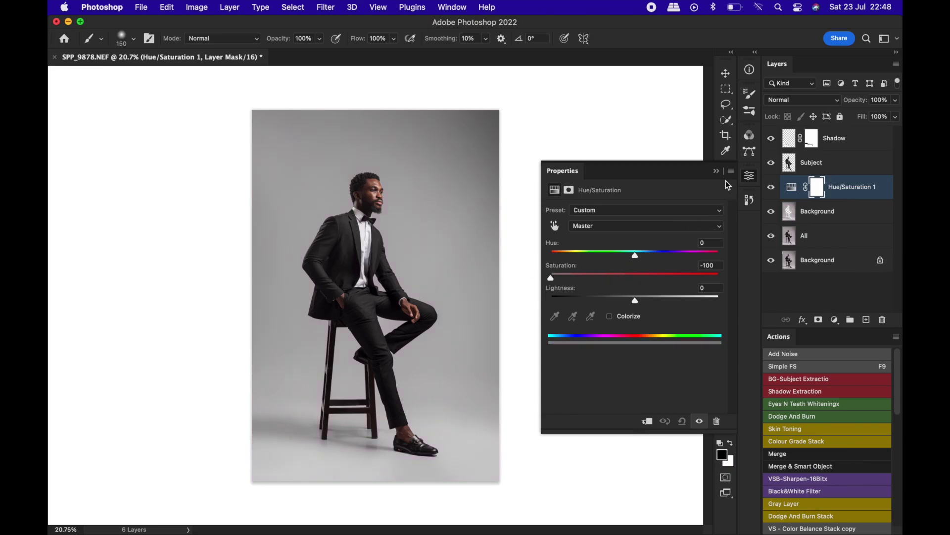
pyautogui.click(716, 170)
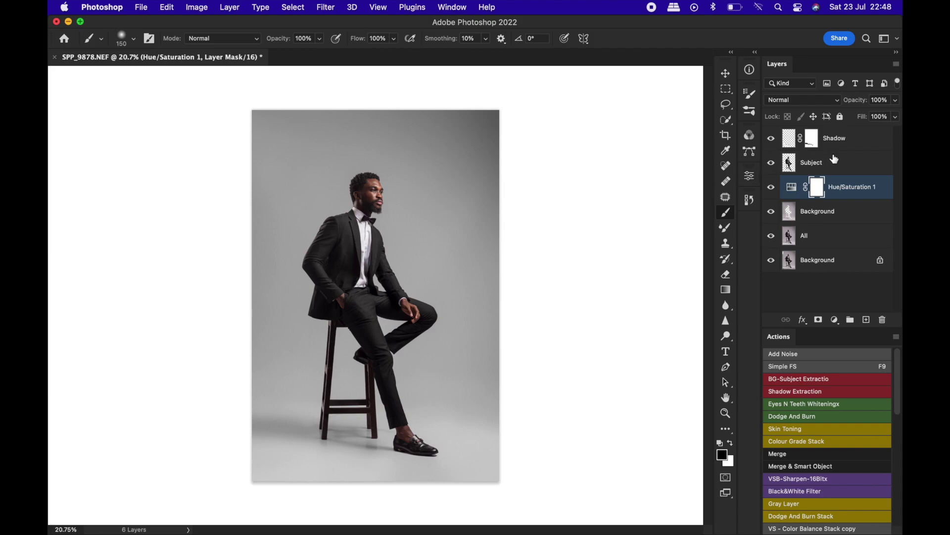
pyautogui.click(774, 188)
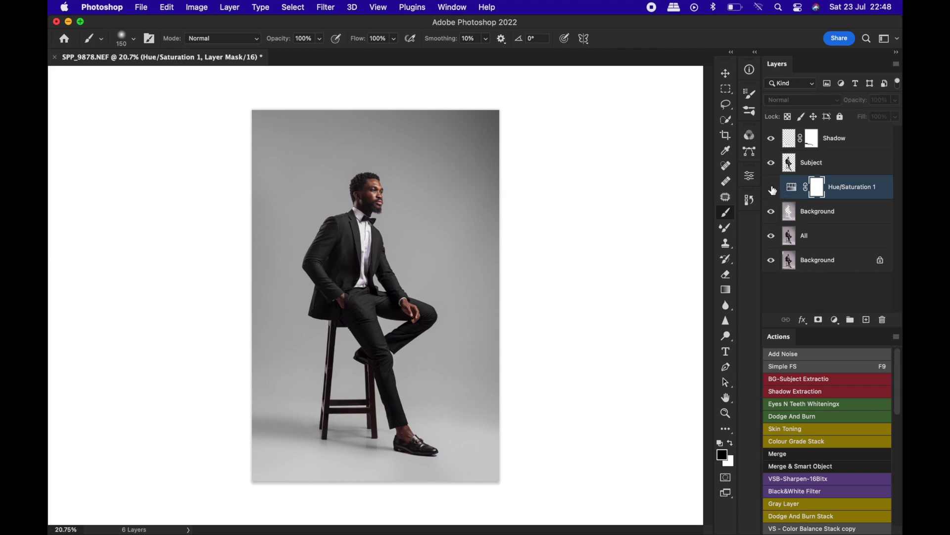
pyautogui.click(773, 188)
# Set the Lightness of the Hue/Saturation 1 layer to +19 and compare the backdrop with the layer hidden and shown.
pyautogui.doubleClick(794, 187)
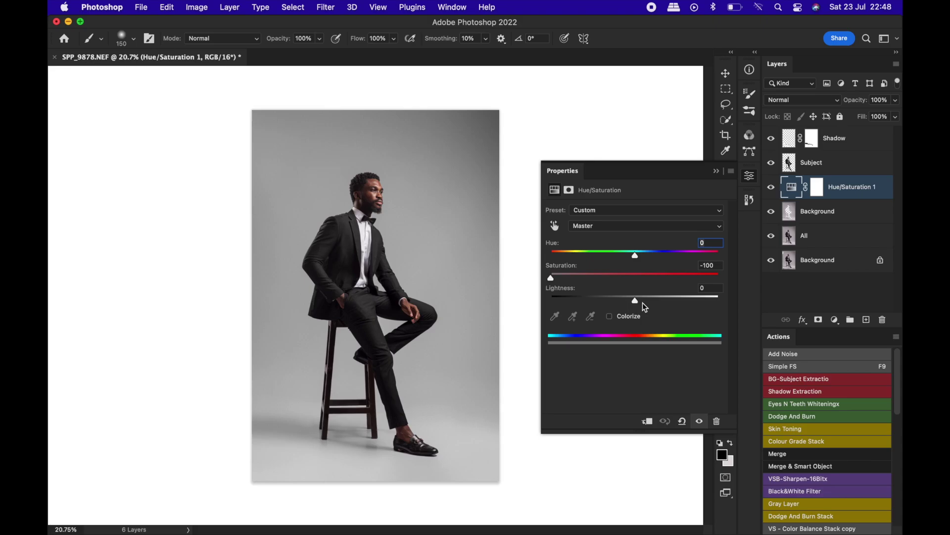
pyautogui.moveTo(643, 302)
pyautogui.mouseDown()
pyautogui.moveTo(661, 303)
pyautogui.moveTo(651, 300)
pyautogui.mouseUp()
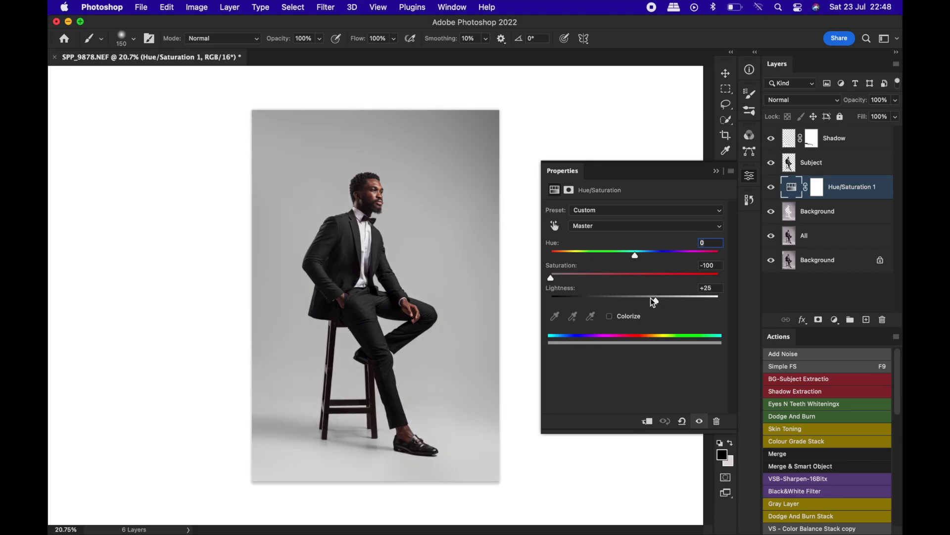
pyautogui.click(716, 171)
pyautogui.click(771, 187)
pyautogui.click(771, 186)
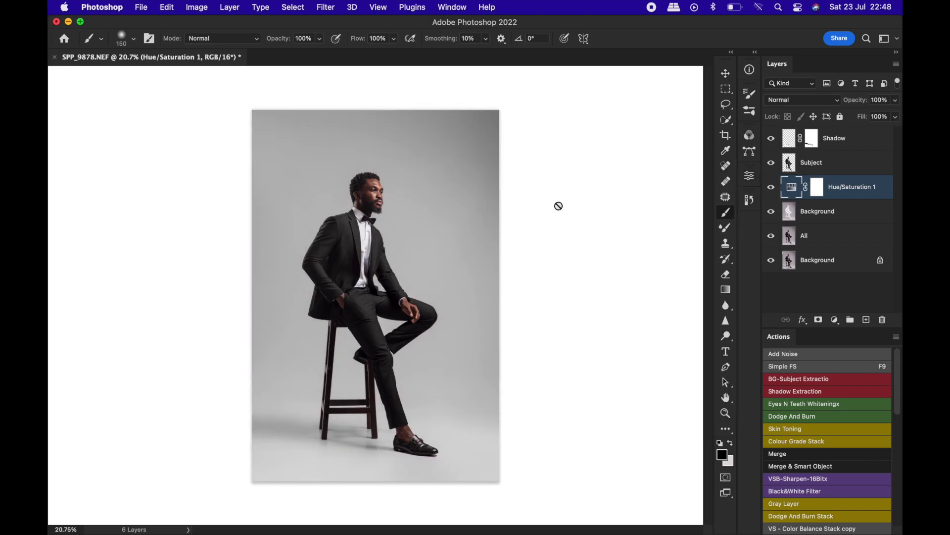
# Try a Lightness of +100 on the Hue/Saturation 1 layer for a pure white backdrop, and undo it.
pyautogui.click(772, 189)
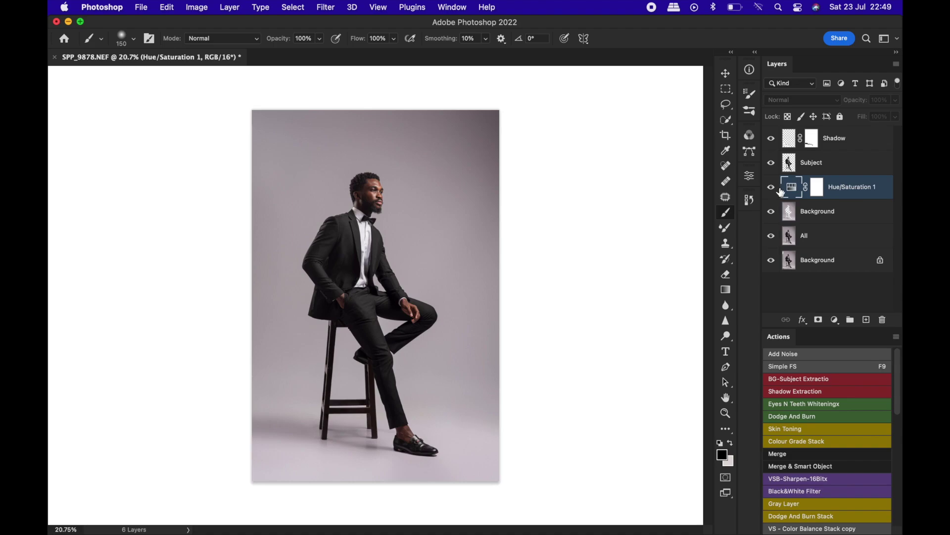
pyautogui.doubleClick(781, 192)
pyautogui.moveTo(655, 304); pyautogui.dragTo(757, 306)
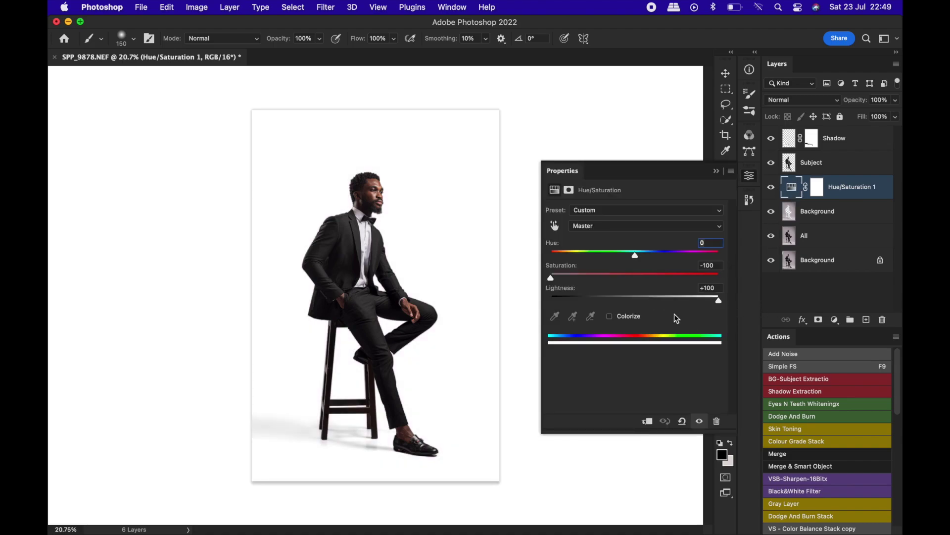
pyautogui.press('super+z')
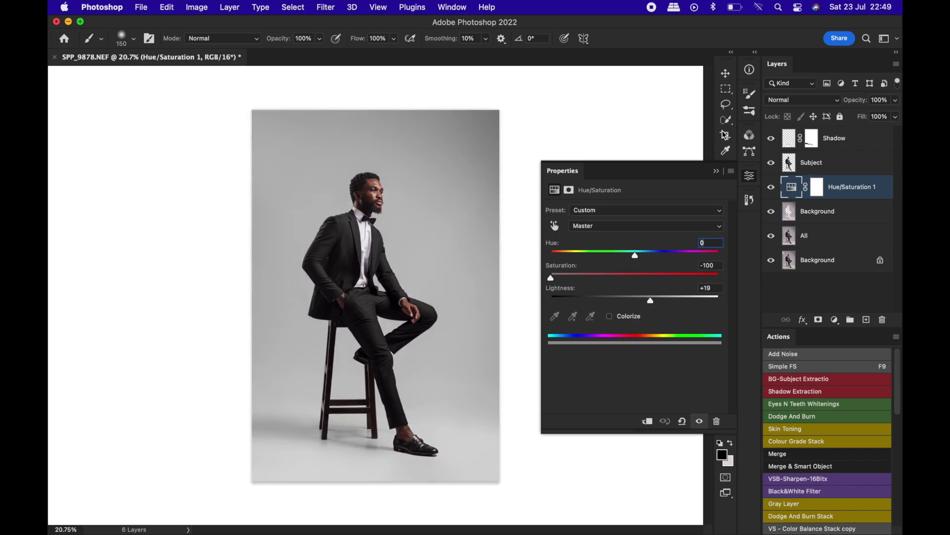
pyautogui.click(717, 171)
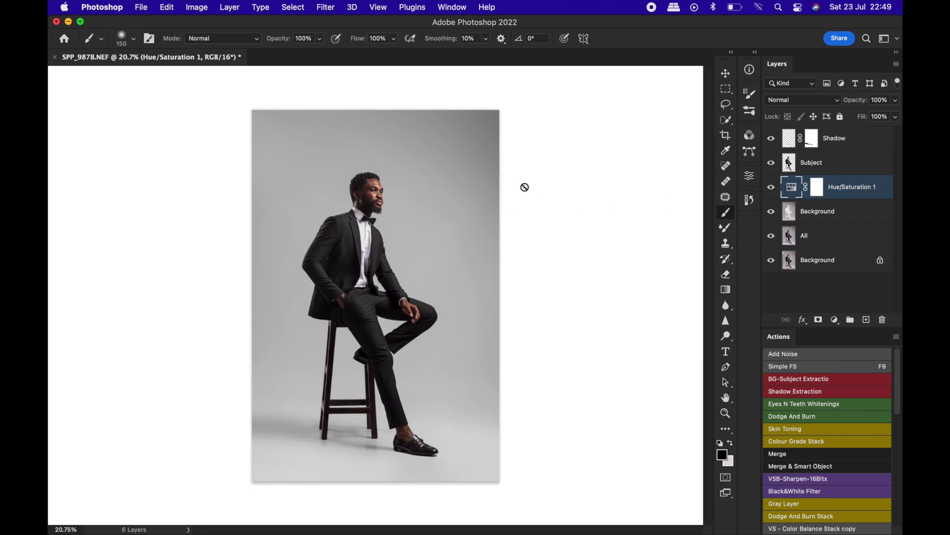
# Stamp all visible layers into a new layer above Shadow and restore the canvas surround to its default colour.
pyautogui.click(851, 145)
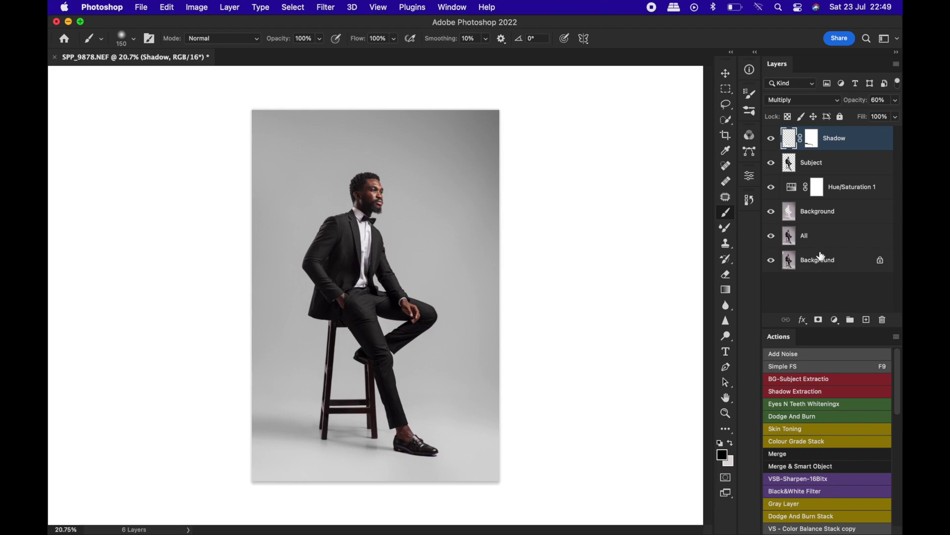
pyautogui.click(867, 320)
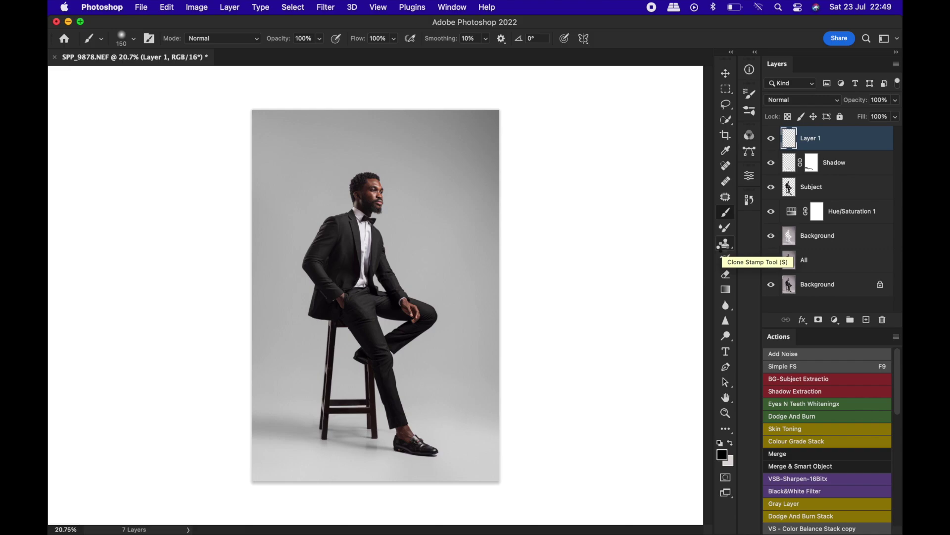
pyautogui.press('super+alt+shift+e')
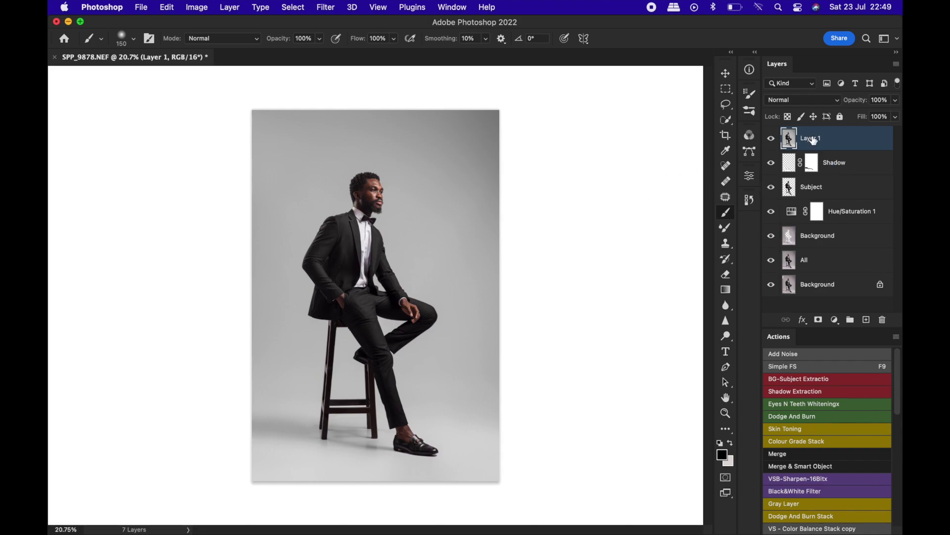
pyautogui.rightClick(556, 186)
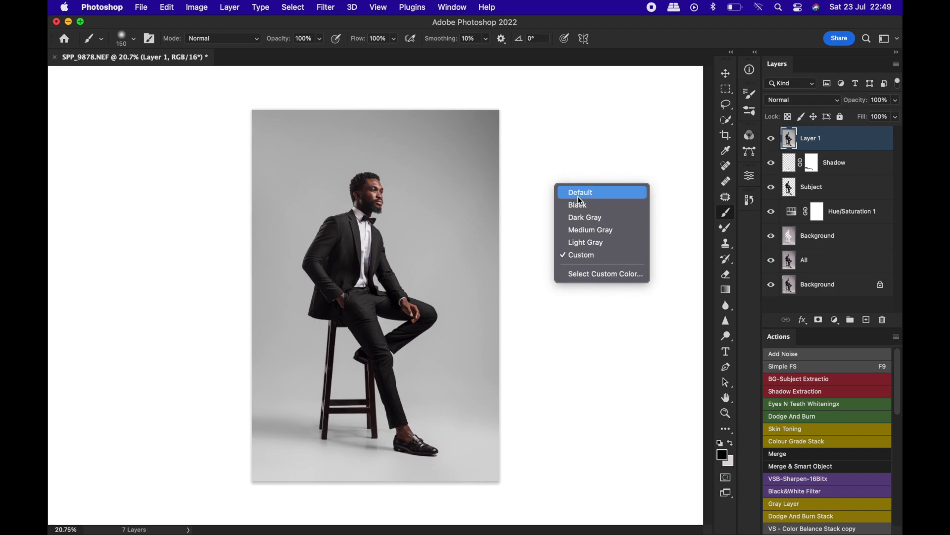
pyautogui.click(581, 194)
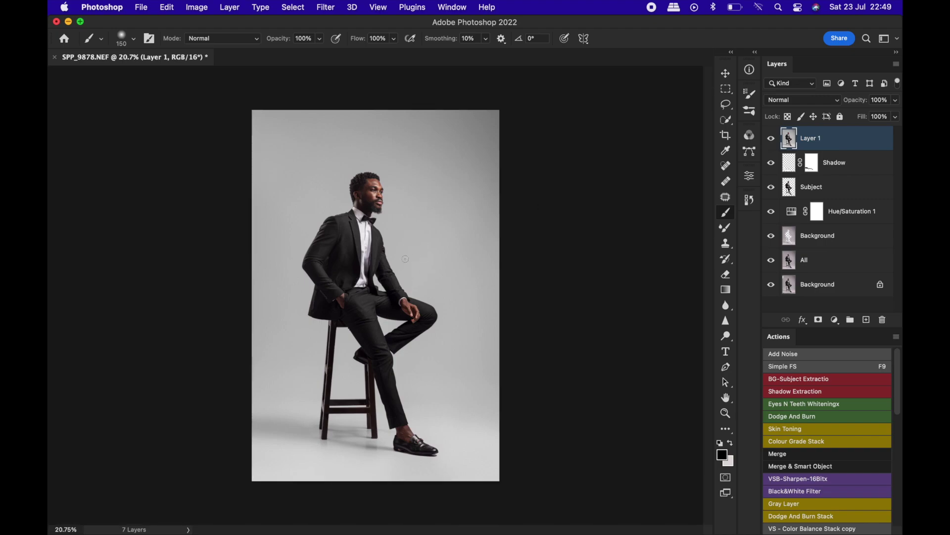
# Hide every layer above the locked Background layer to view the original, unretouched photo.
pyautogui.press('z')
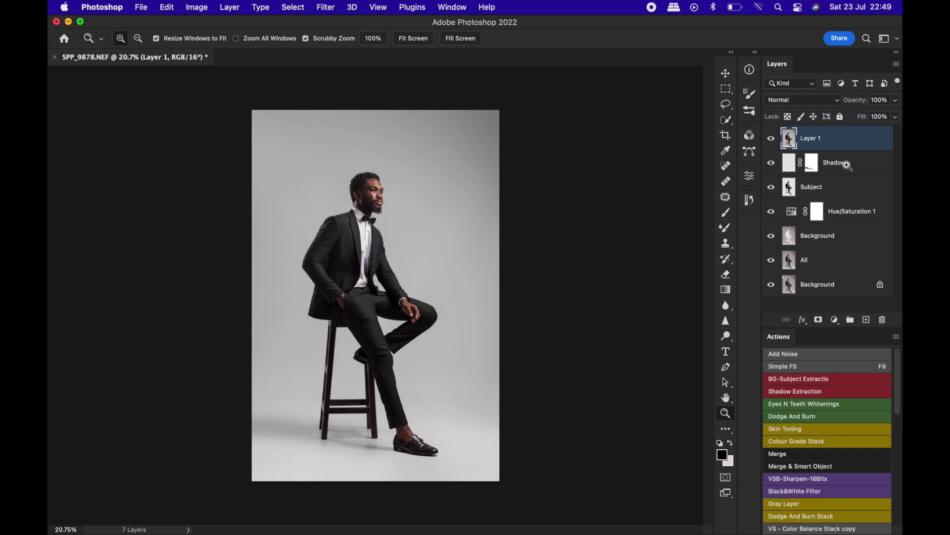
pyautogui.scroll(1, 836, 173)
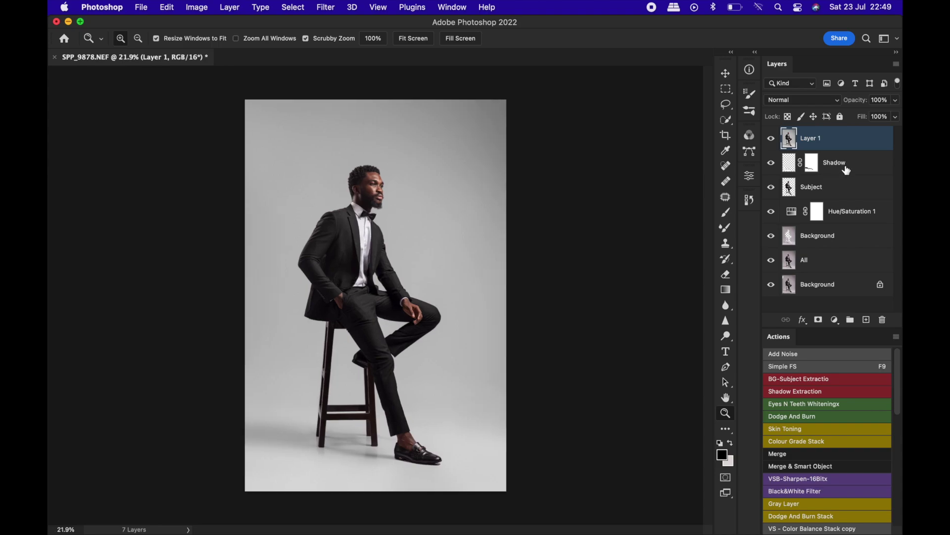
pyautogui.click(771, 139)
pyautogui.moveTo(776, 262); pyautogui.dragTo(775, 185)
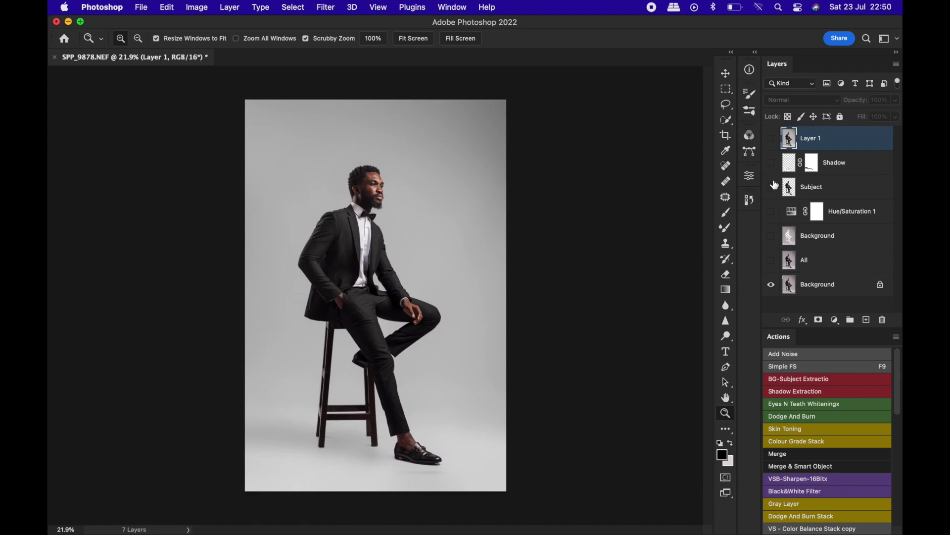
pyautogui.click(807, 266)
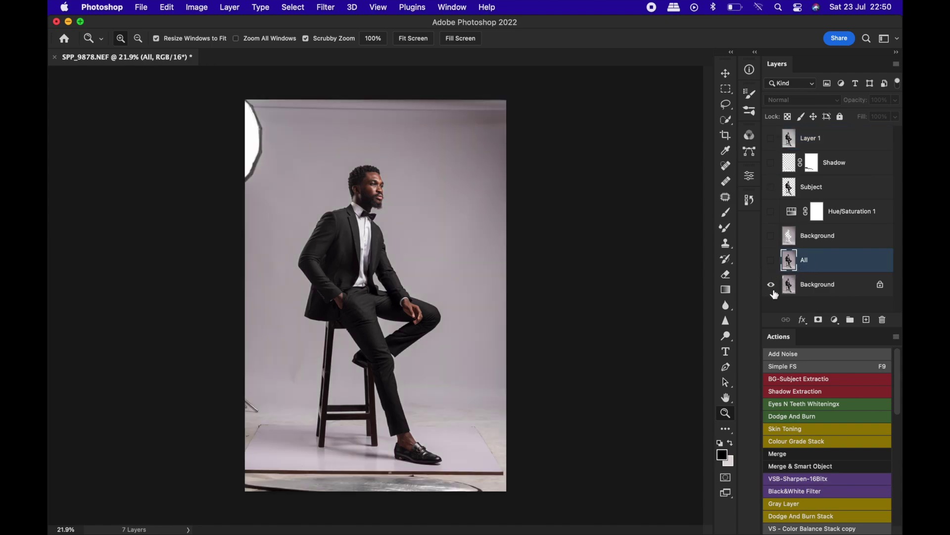
# Show the hidden layers again one by one, from All up to Layer 1, to review each retouching stage.
pyautogui.click(771, 260)
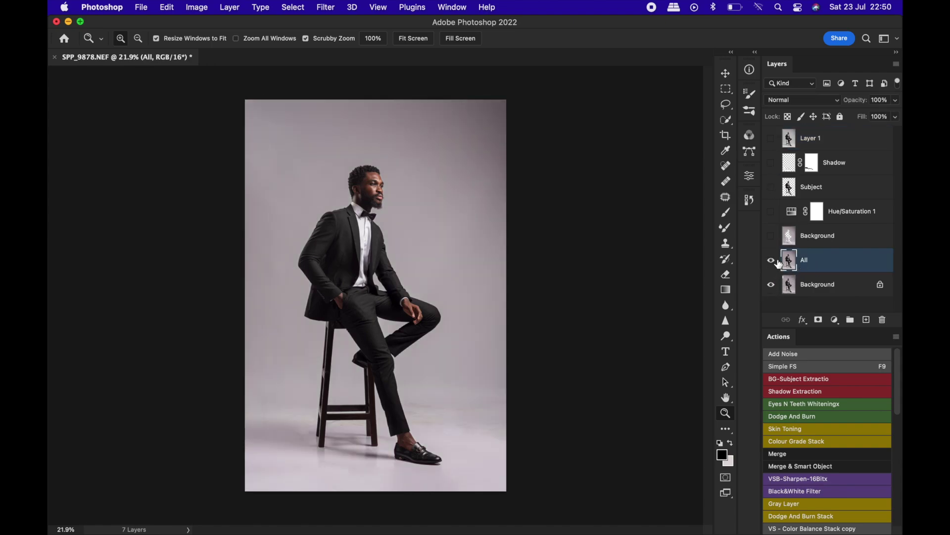
pyautogui.click(772, 237)
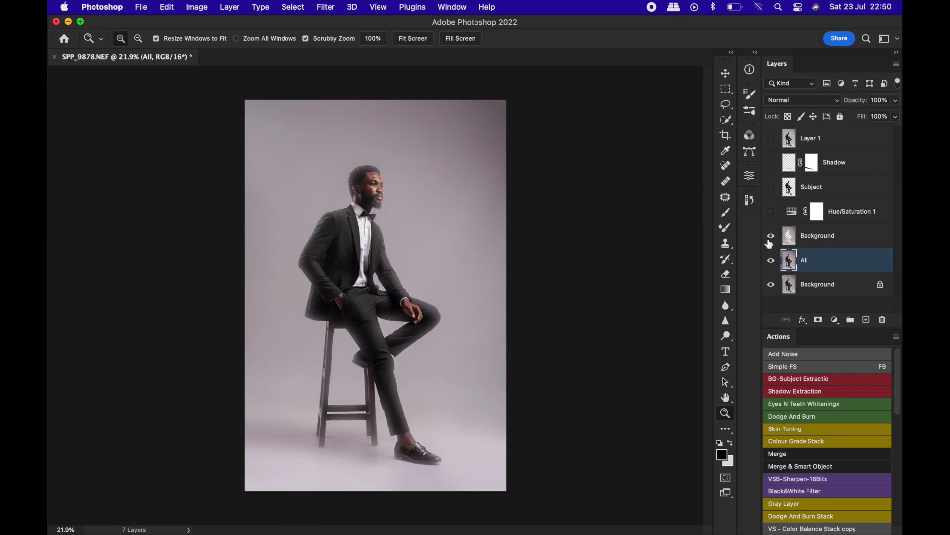
pyautogui.click(771, 212)
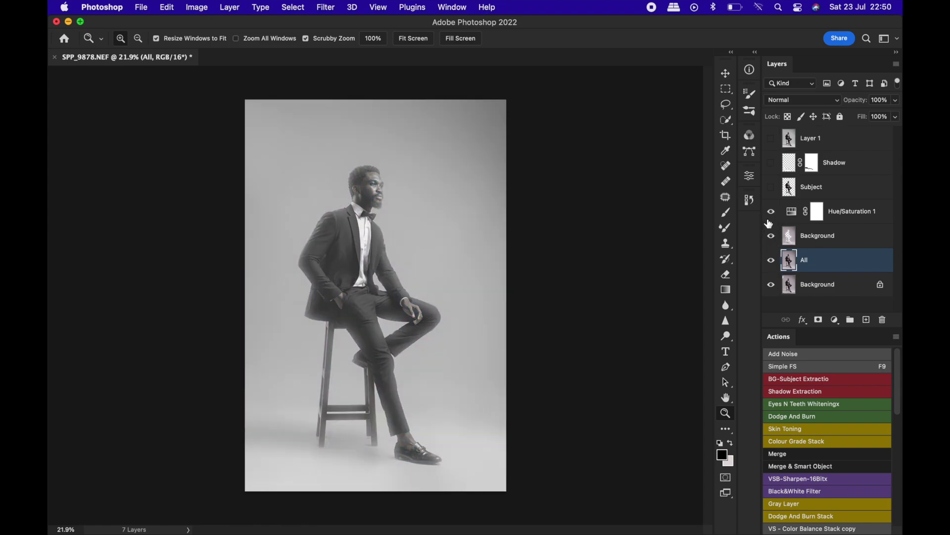
pyautogui.click(771, 187)
pyautogui.click(771, 212)
pyautogui.click(772, 237)
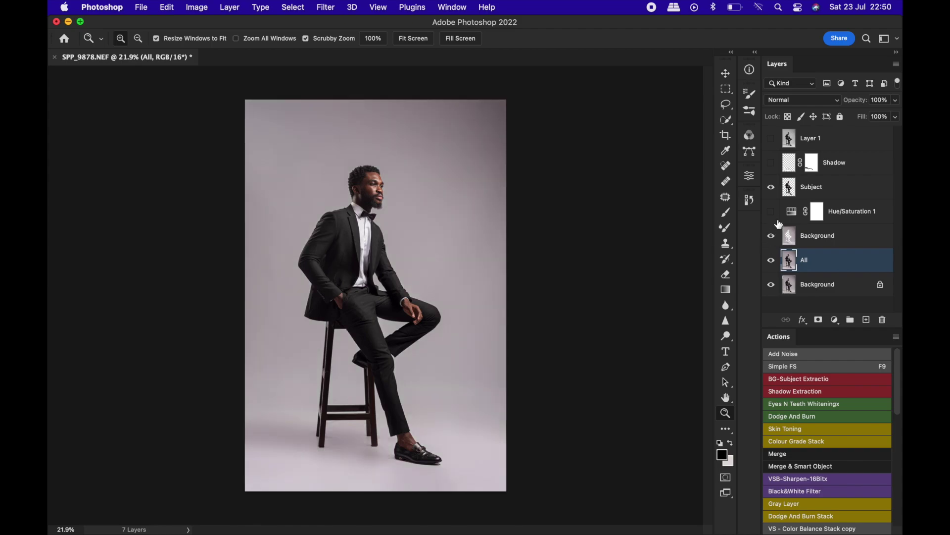
pyautogui.click(771, 163)
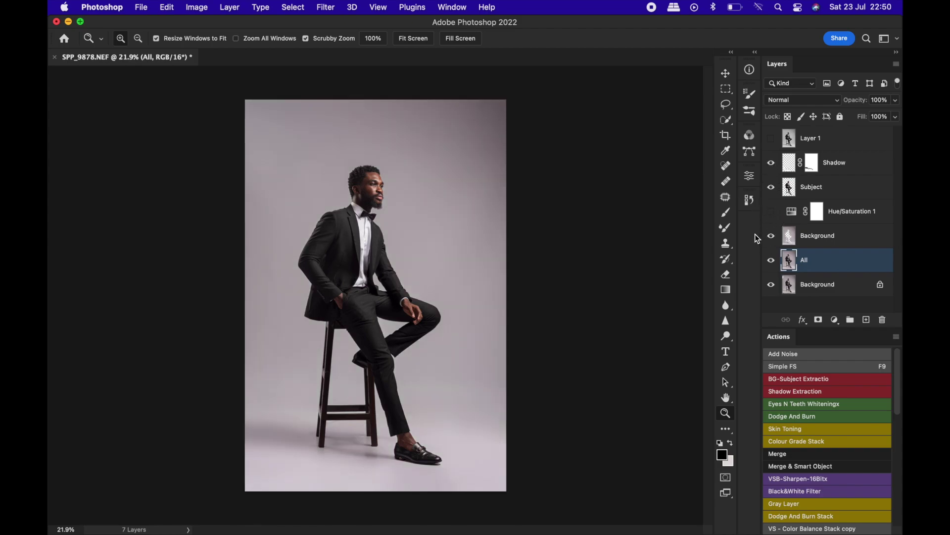
pyautogui.click(772, 213)
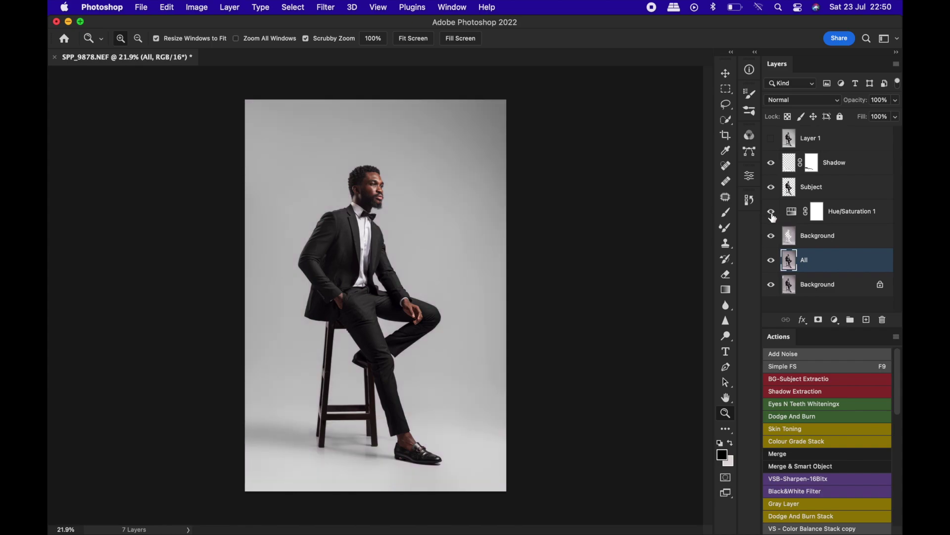
pyautogui.click(771, 139)
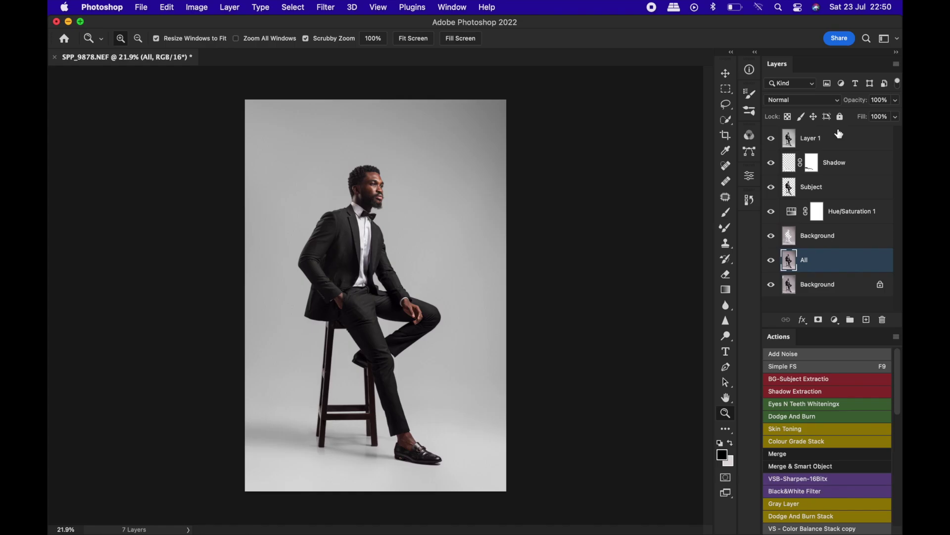